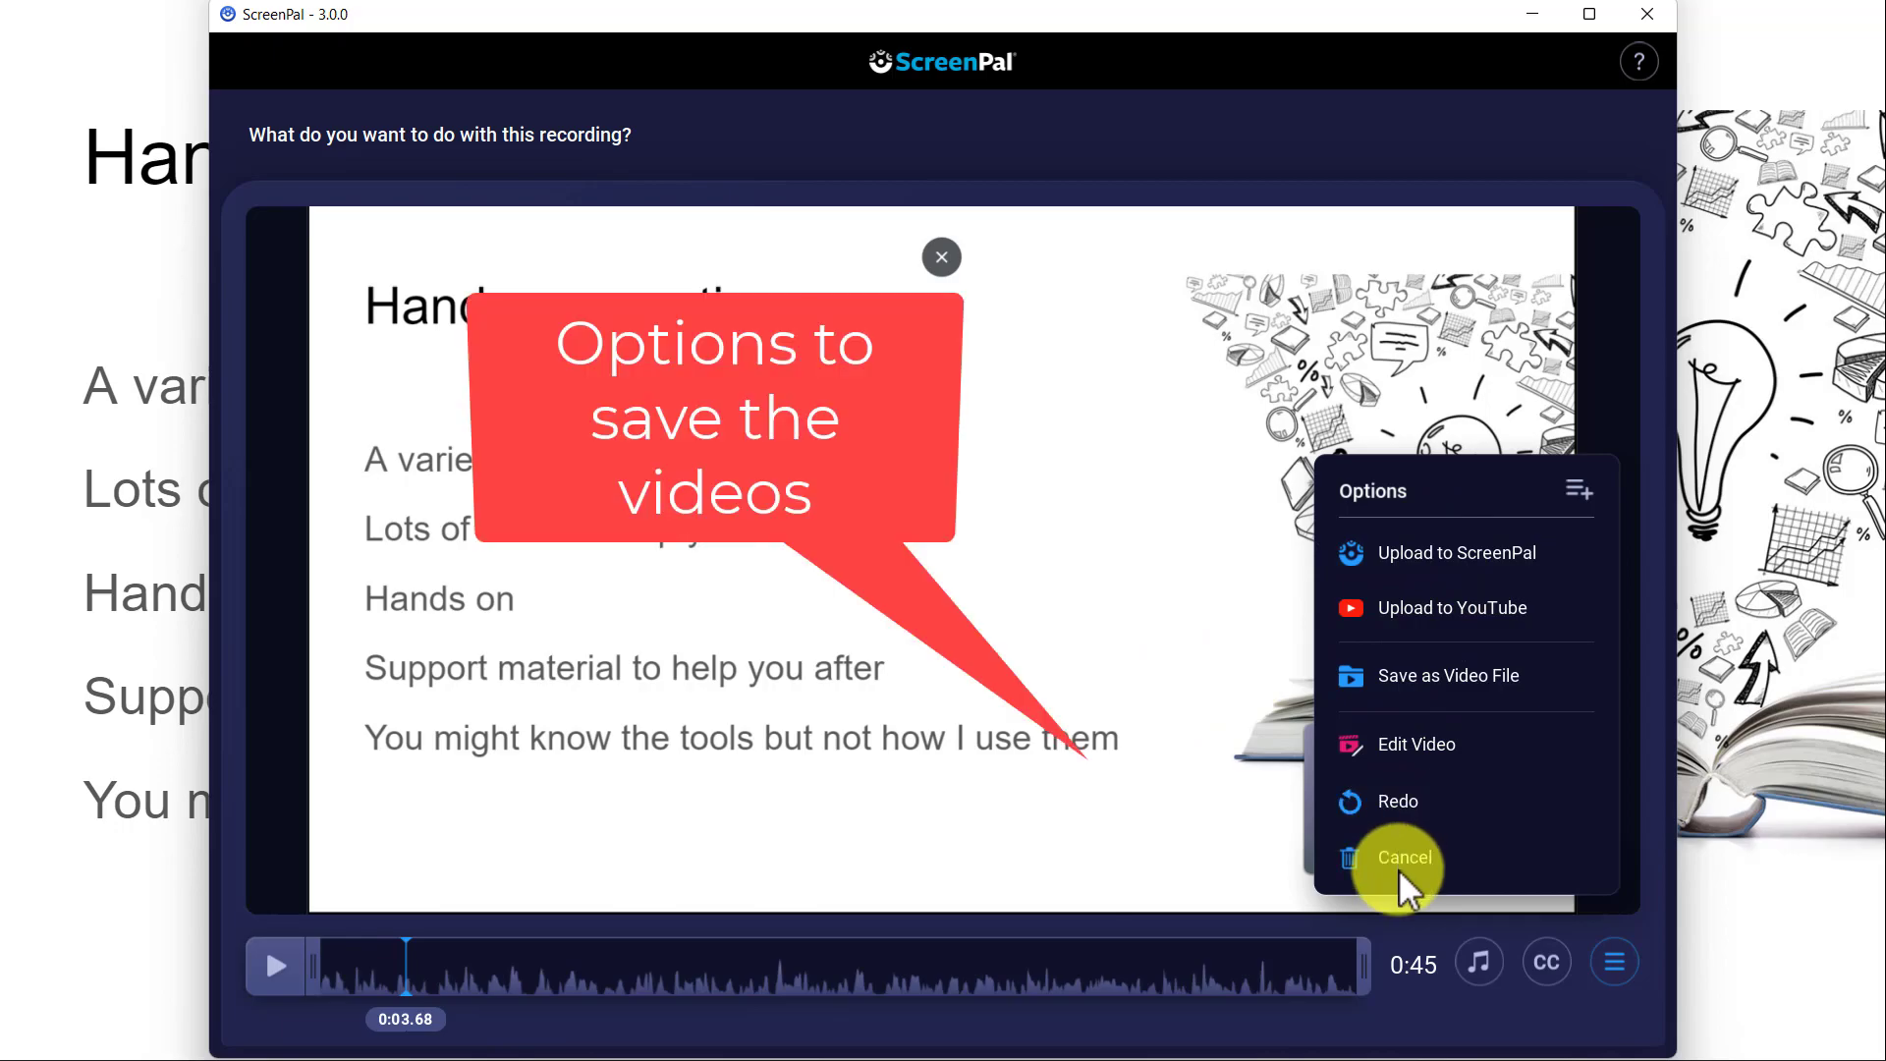
{"action": "left_click", "coordinate": [1412, 675]}
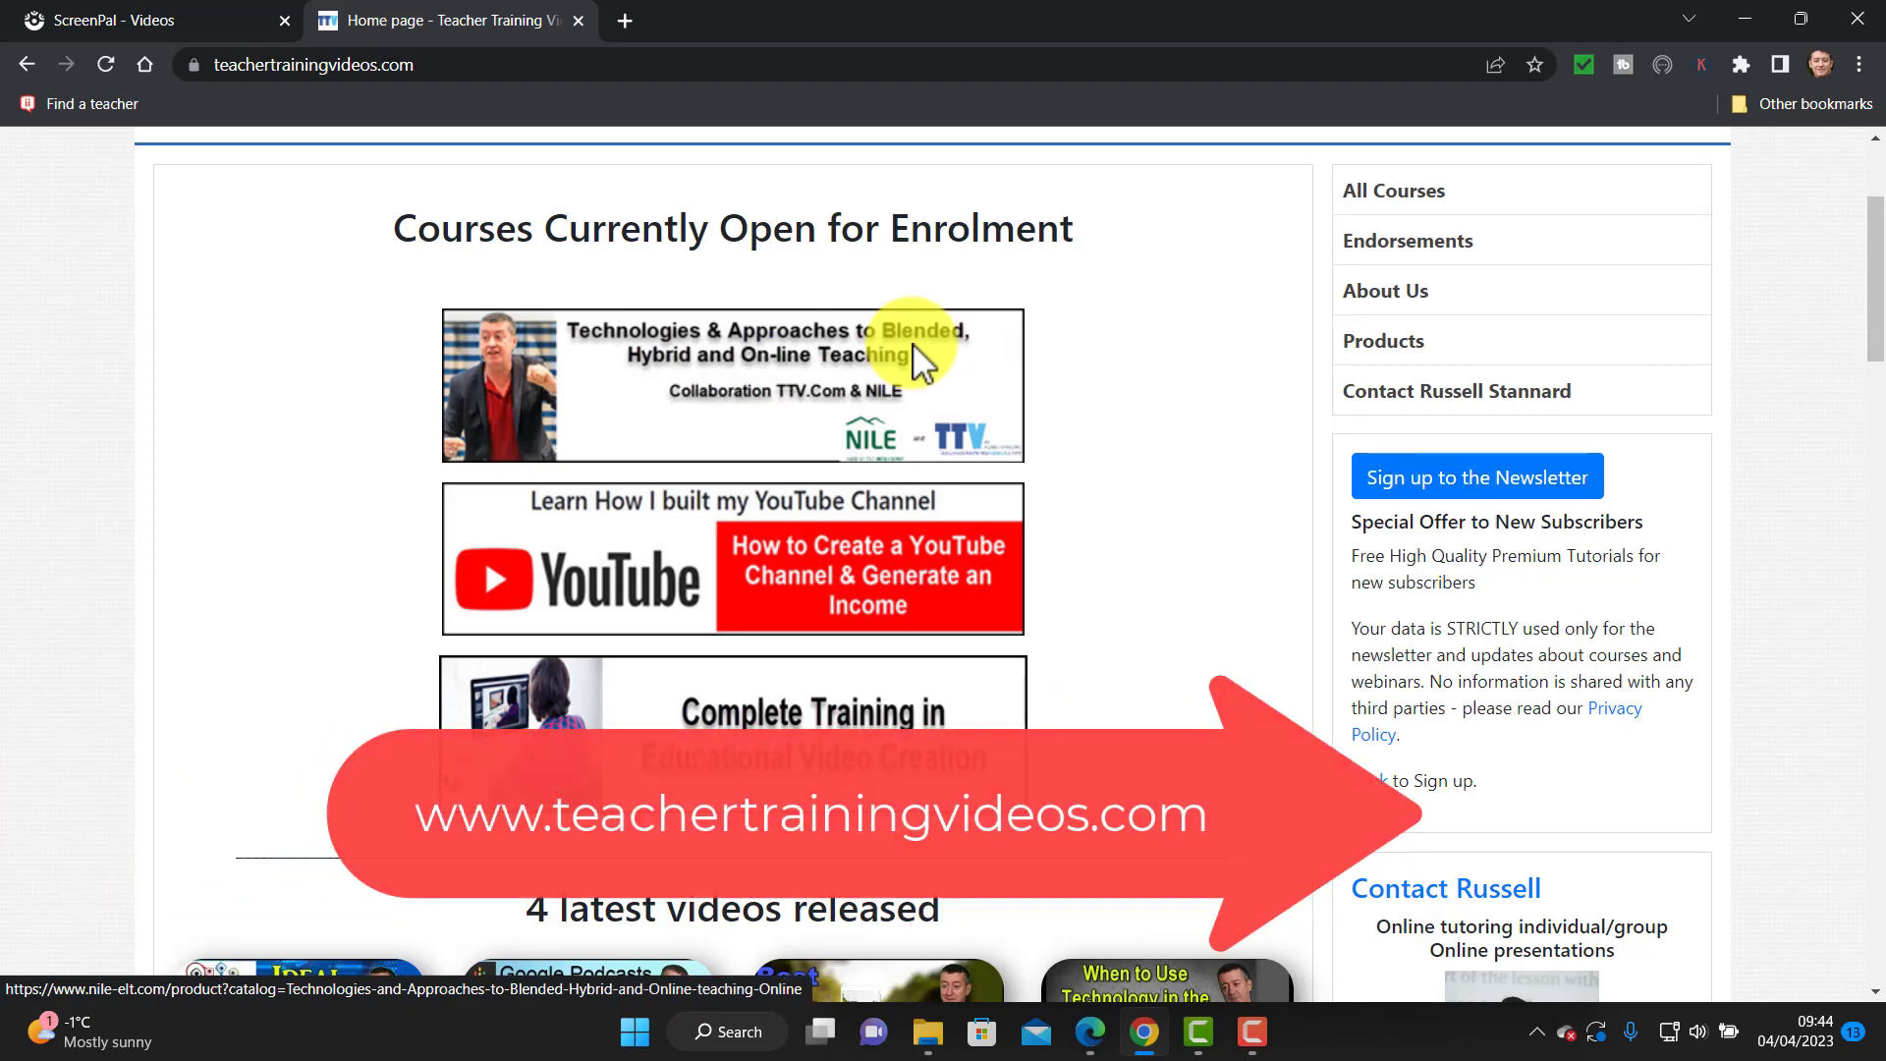
{"action": "scroll", "coordinate": [1874, 315], "scroll_direction": "up", "scroll_amount": 4}
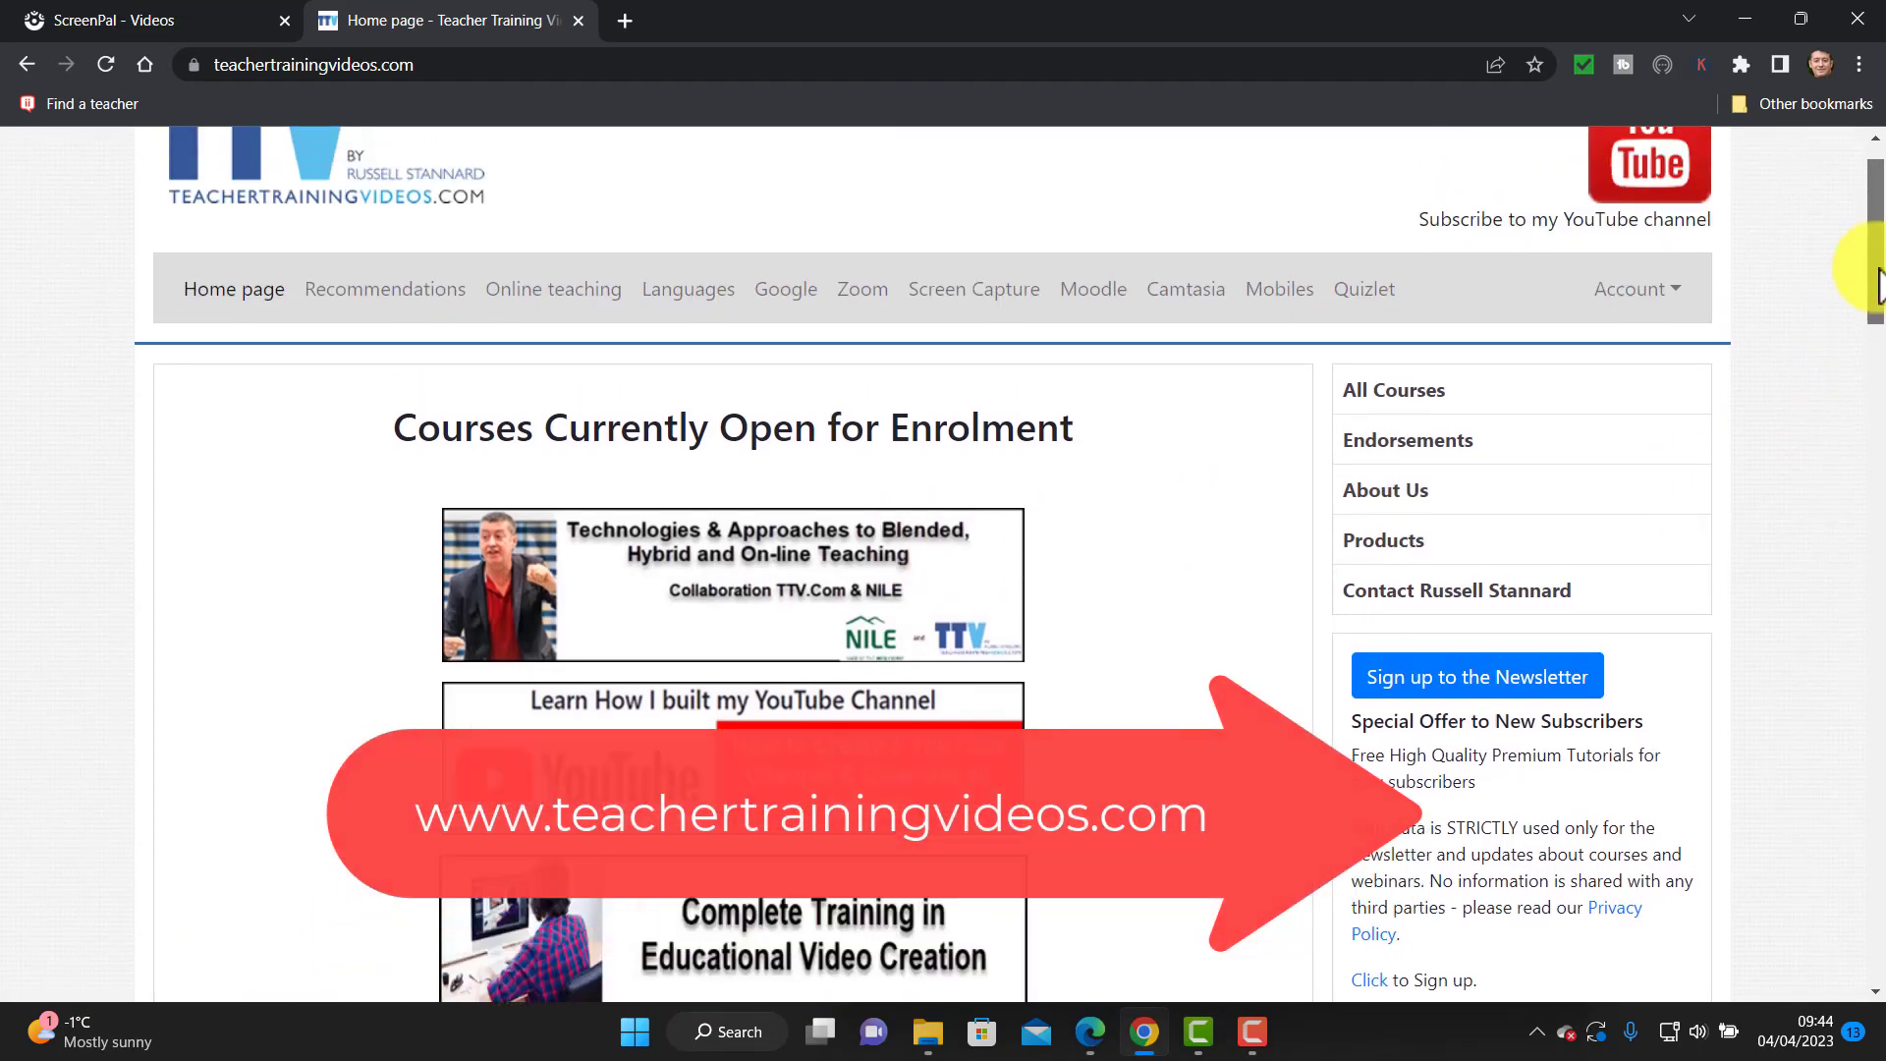
{"action": "scroll", "coordinate": [1876, 334], "scroll_direction": "down", "scroll_amount": 3}
{"action": "mouse_move", "coordinate": [1877, 334]}
{"action": "left_mouse_down"}
{"action": "mouse_move", "coordinate": [1857, 594]}
{"action": "mouse_move", "coordinate": [1876, 270]}
{"action": "mouse_move", "coordinate": [1876, 393]}
{"action": "mouse_move", "coordinate": [1873, 329]}
{"action": "left_mouse_up"}
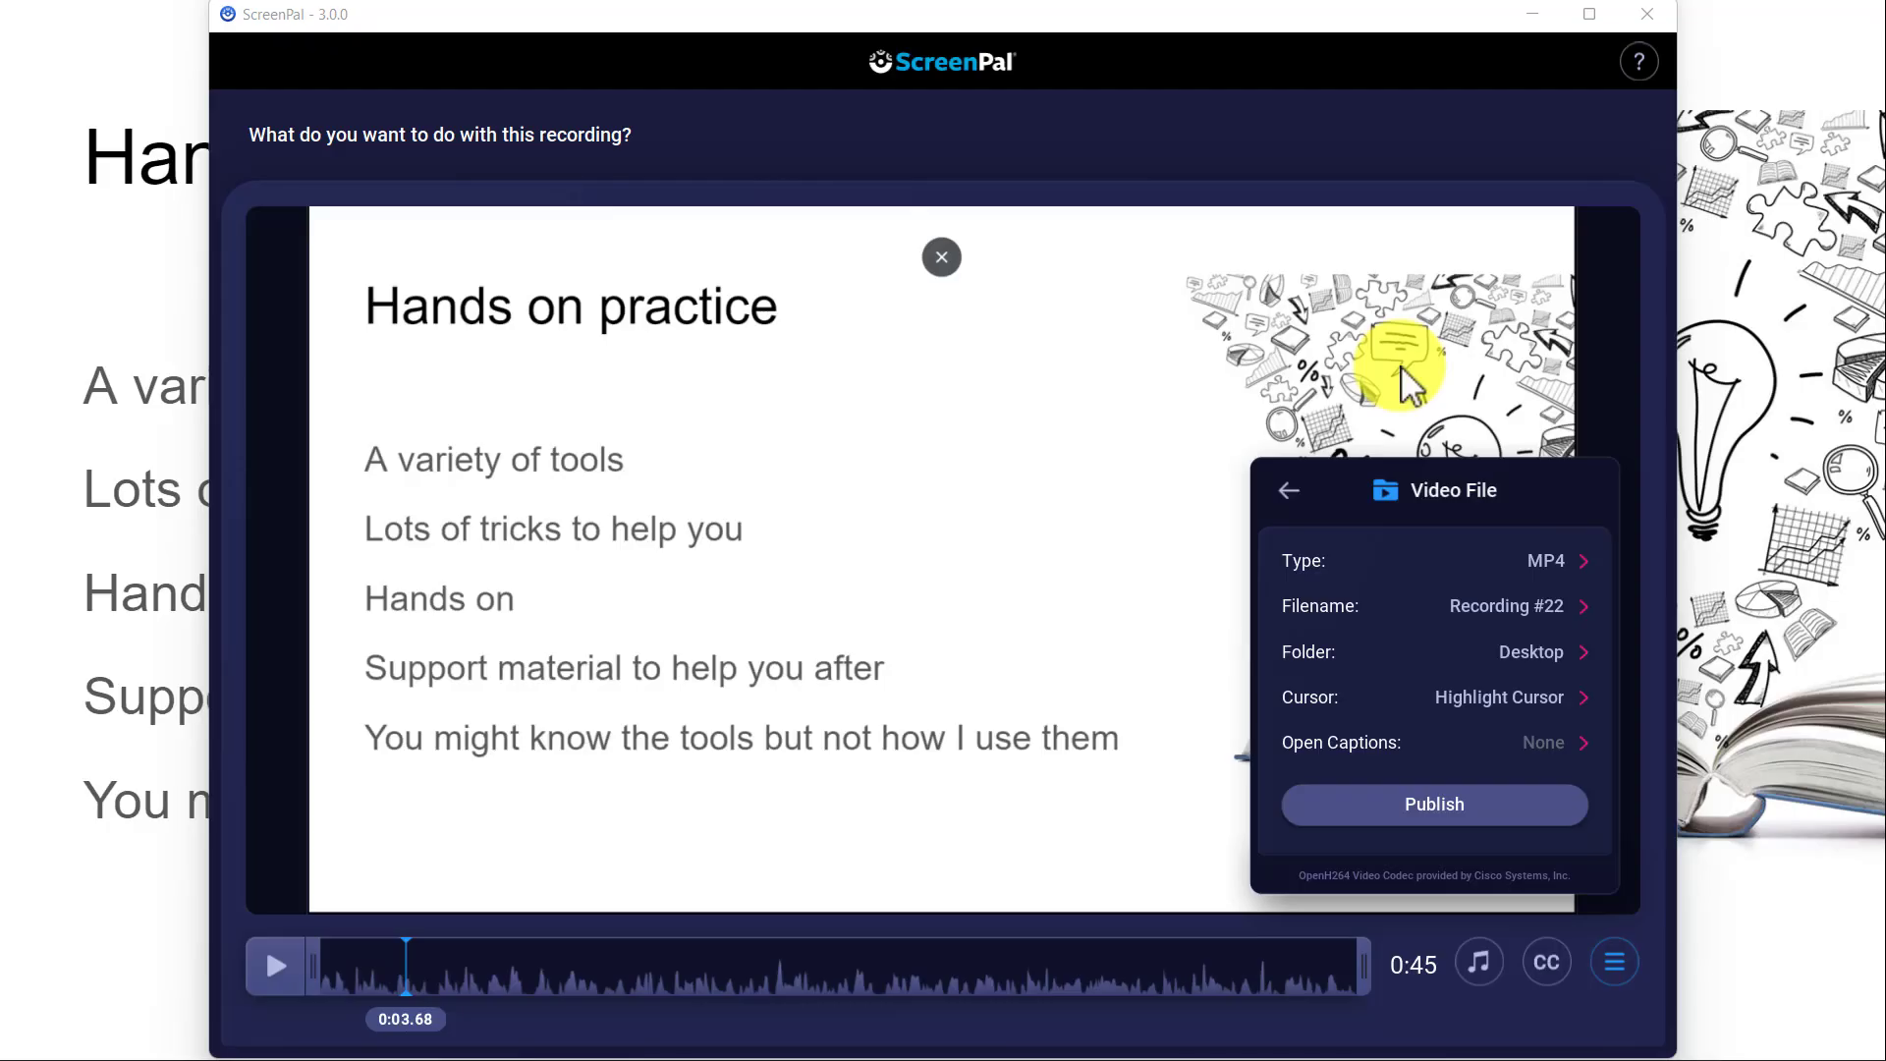
{"action": "left_click", "coordinate": [1288, 490]}
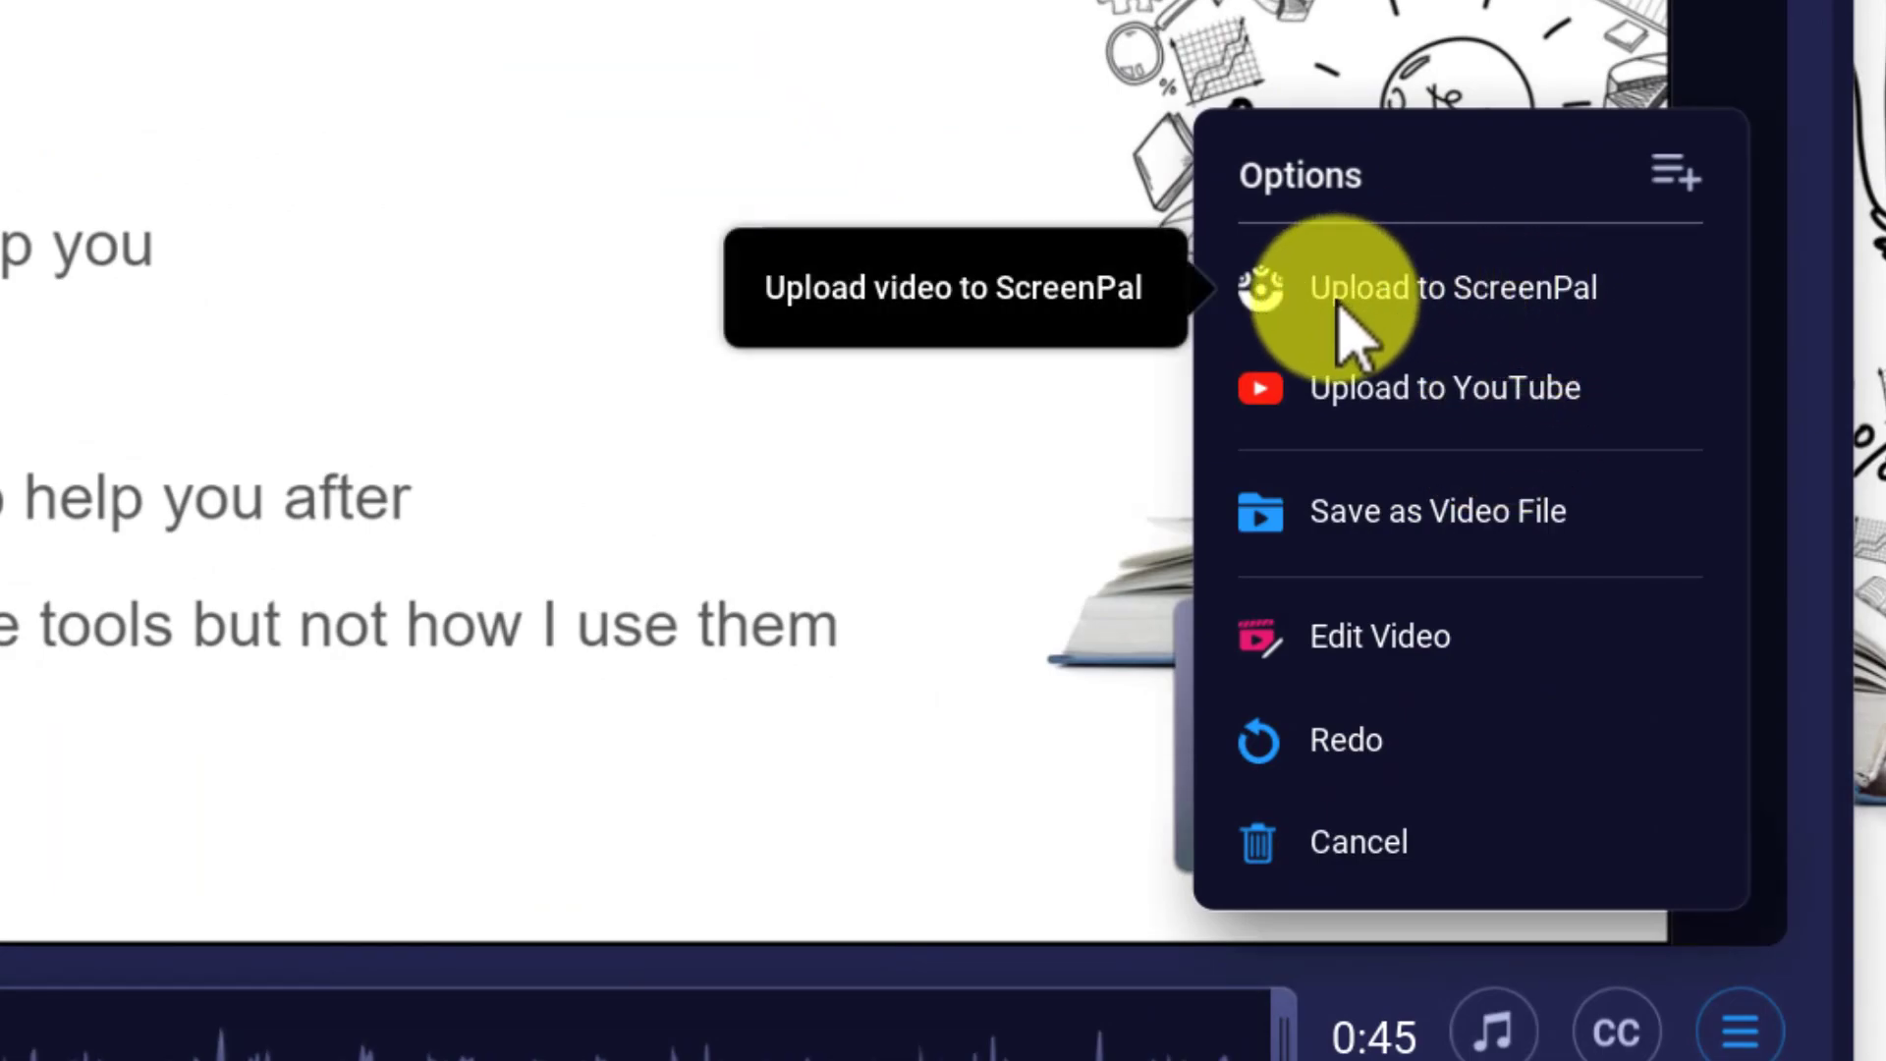
Upload the recording to ScreenPal with the title DrawingExample and publish it
{"action": "left_click", "coordinate": [1361, 291]}
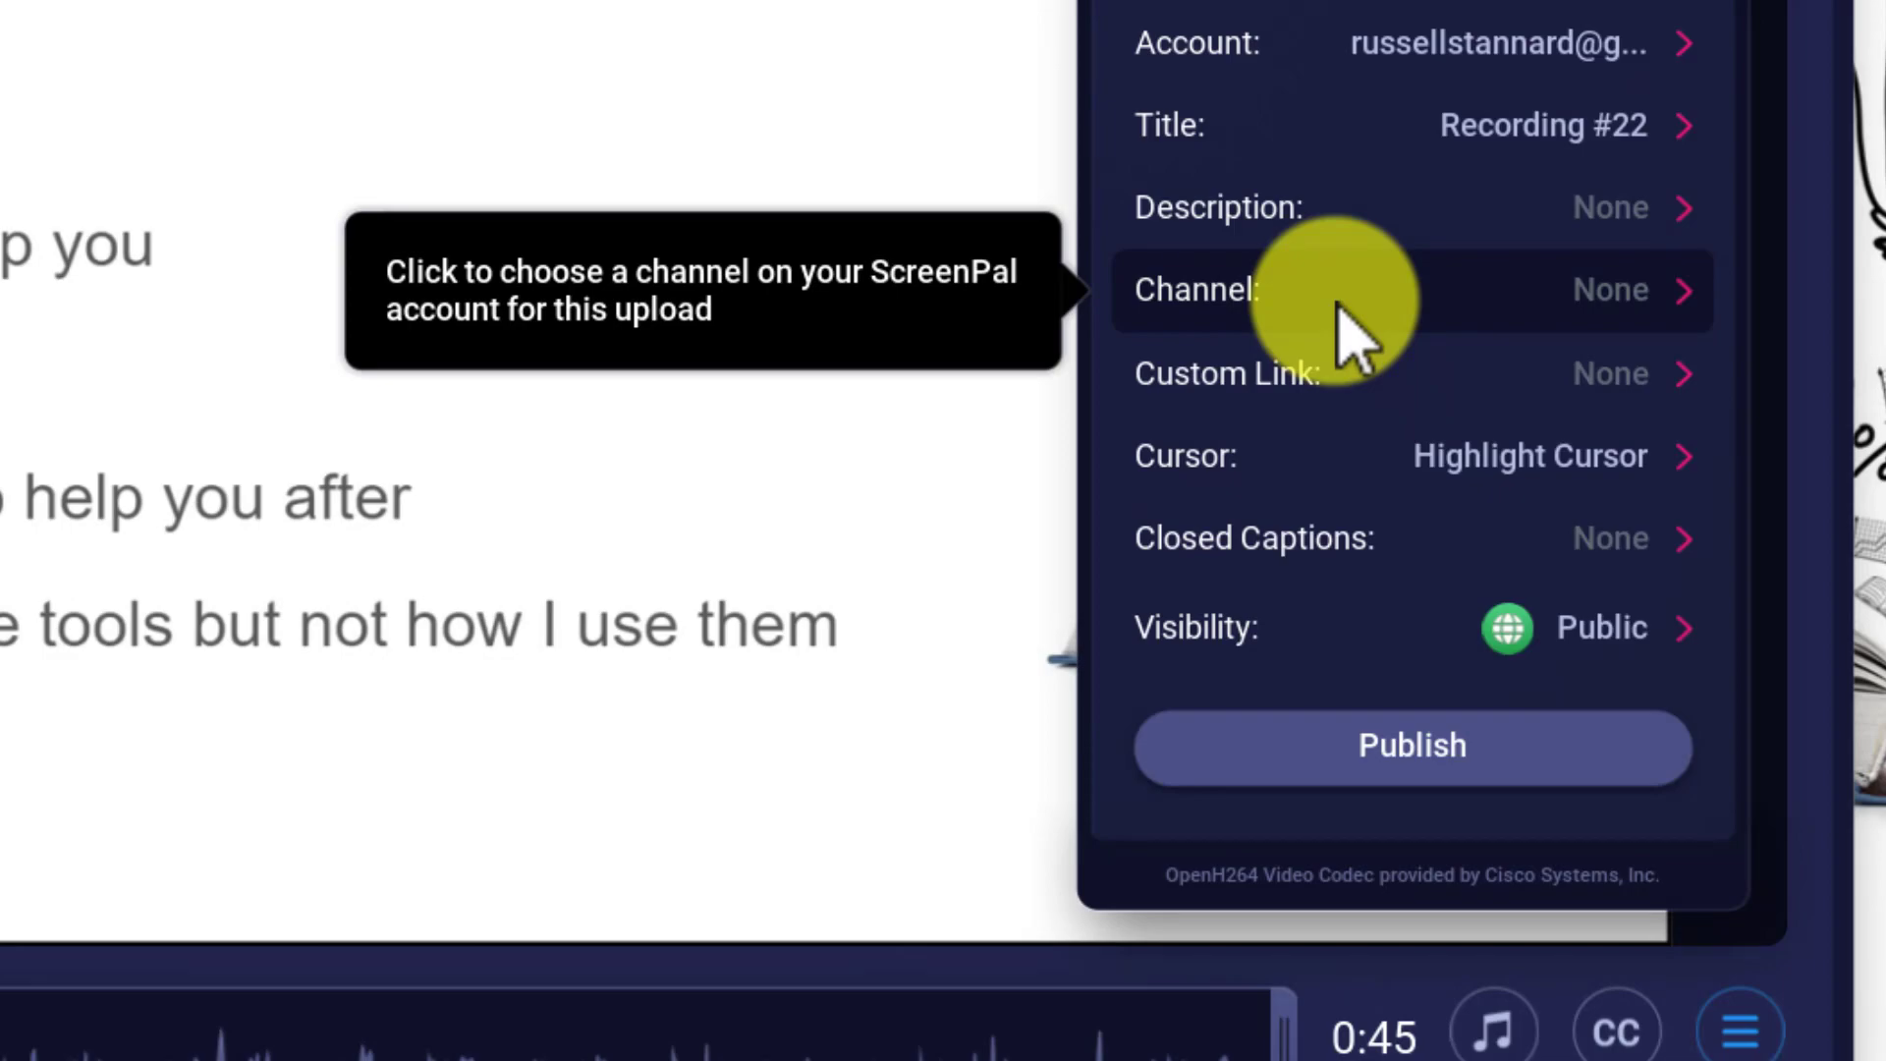
{"action": "left_click", "coordinate": [1269, 128]}
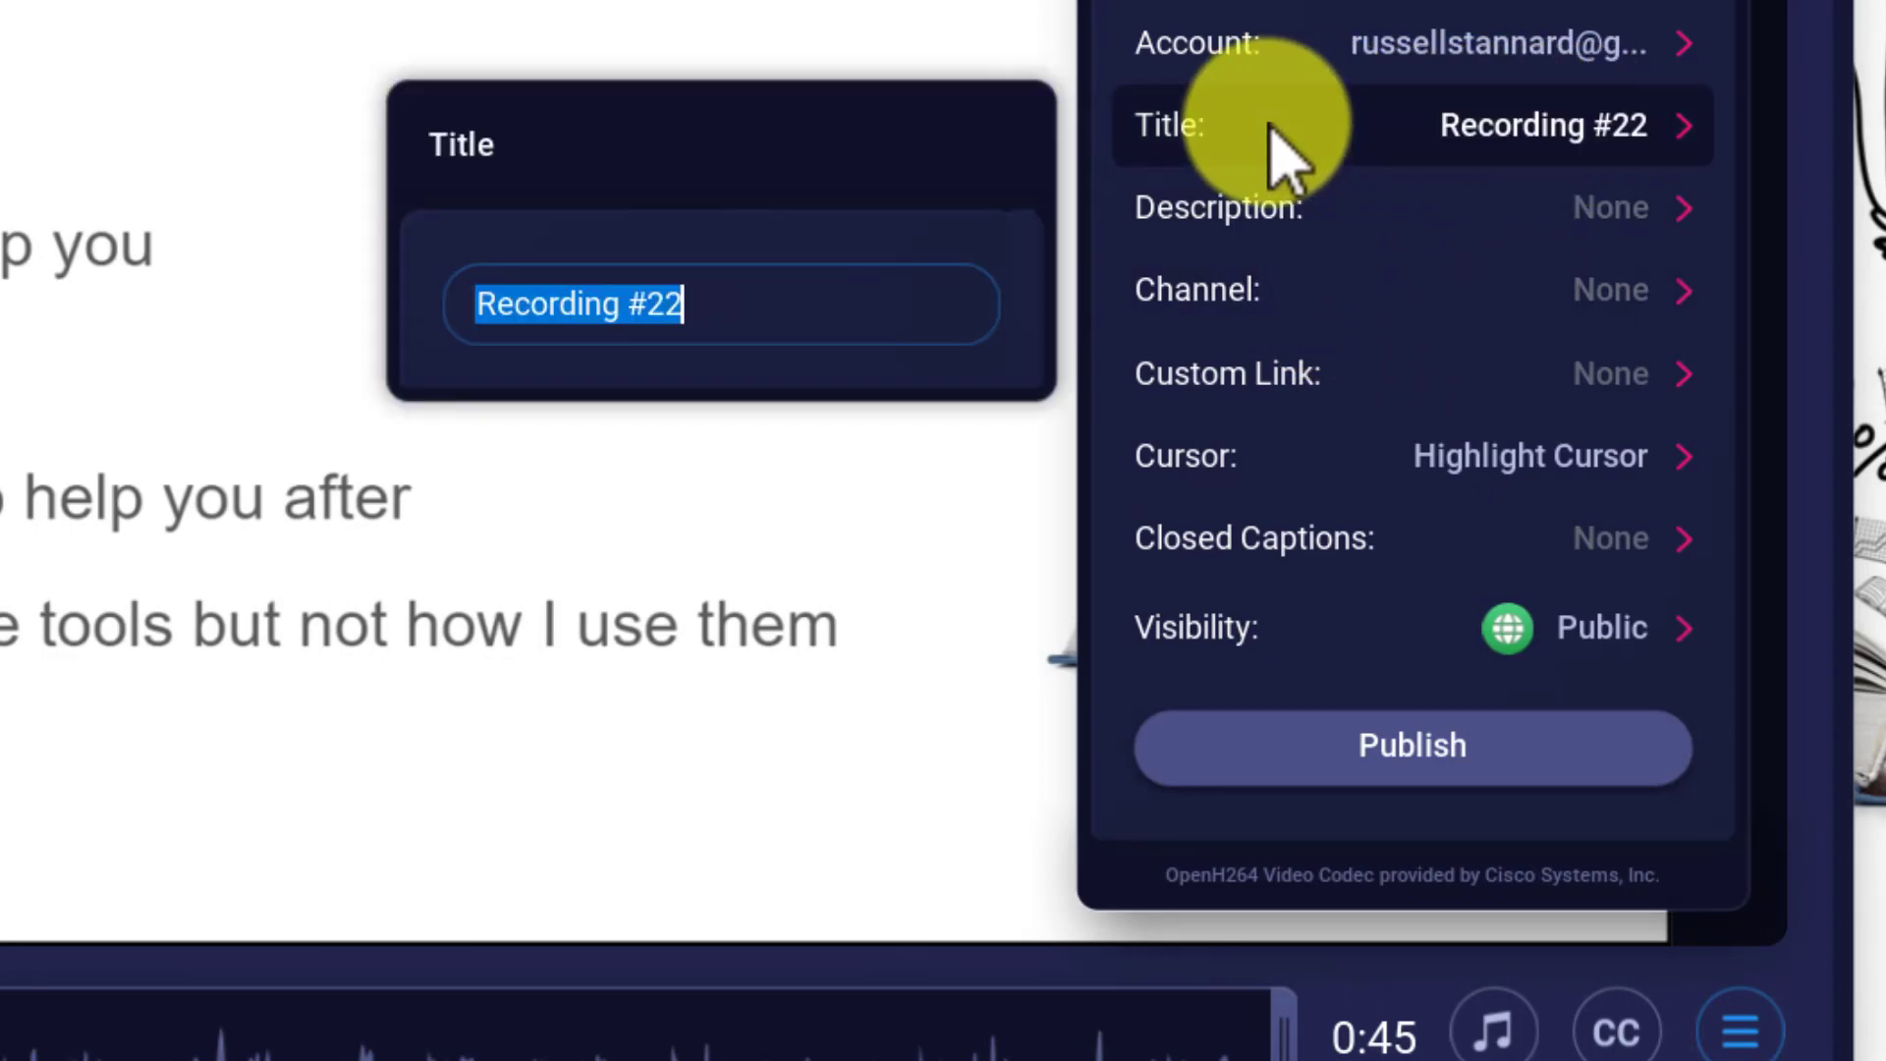
{"action": "key", "text": "BackSpace"}
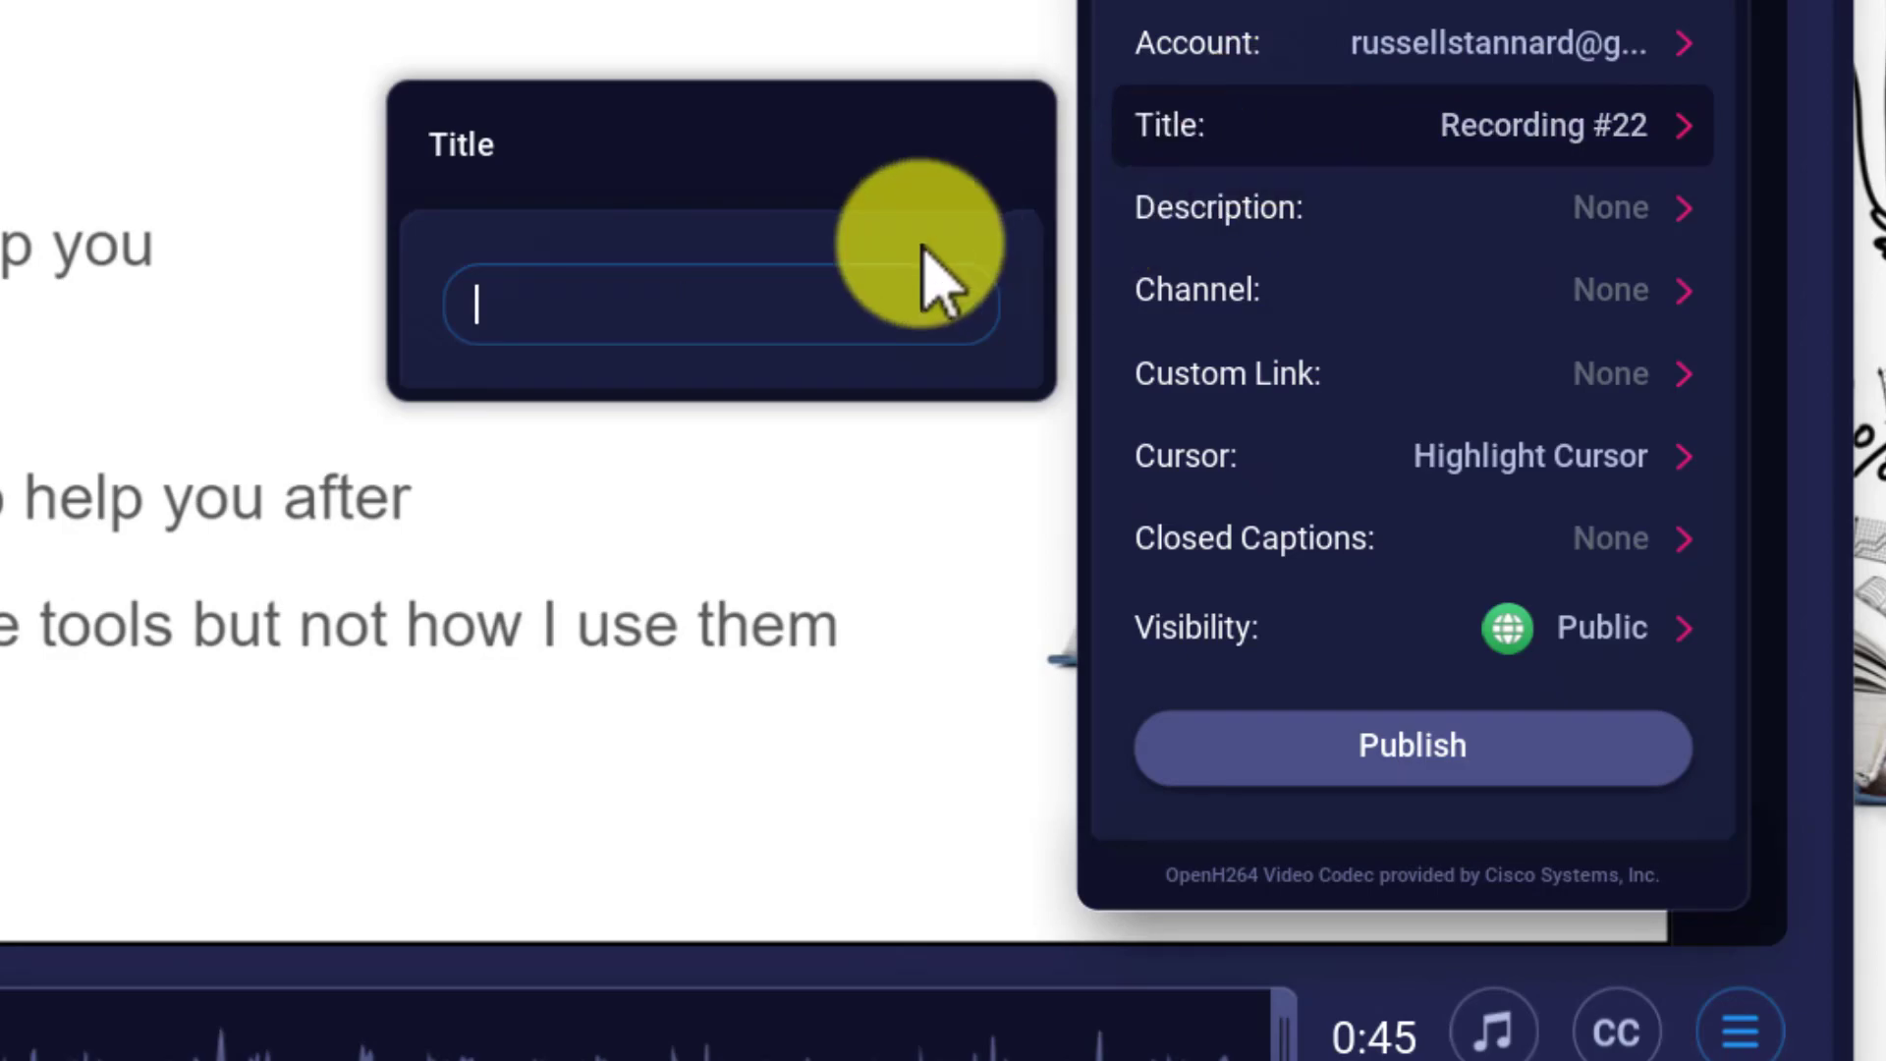
{"action": "type", "text": "DrawingExample"}
{"action": "key", "text": "Return"}
{"action": "left_click", "coordinate": [1405, 747]}
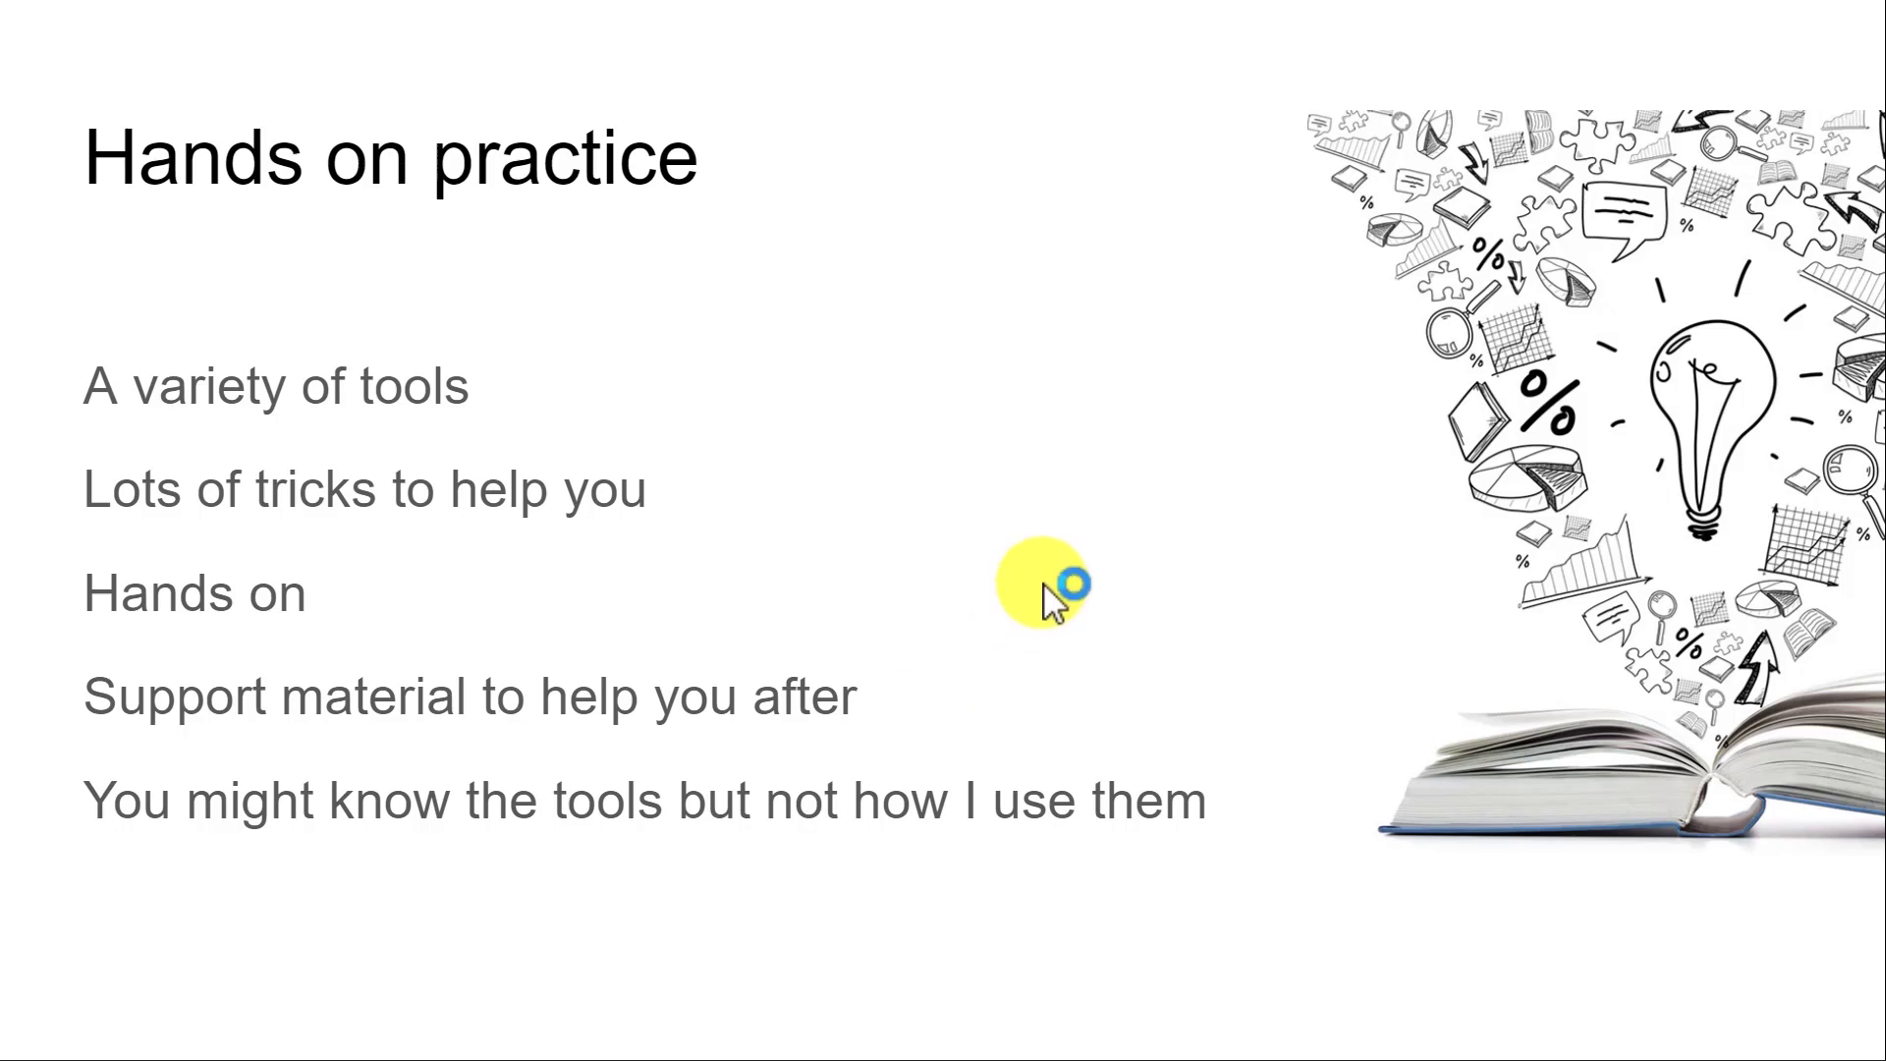
Exit the slideshow, switch to the ScreenPal videos page in the browser and reload the video library
{"action": "left_click", "coordinate": [1261, 471]}
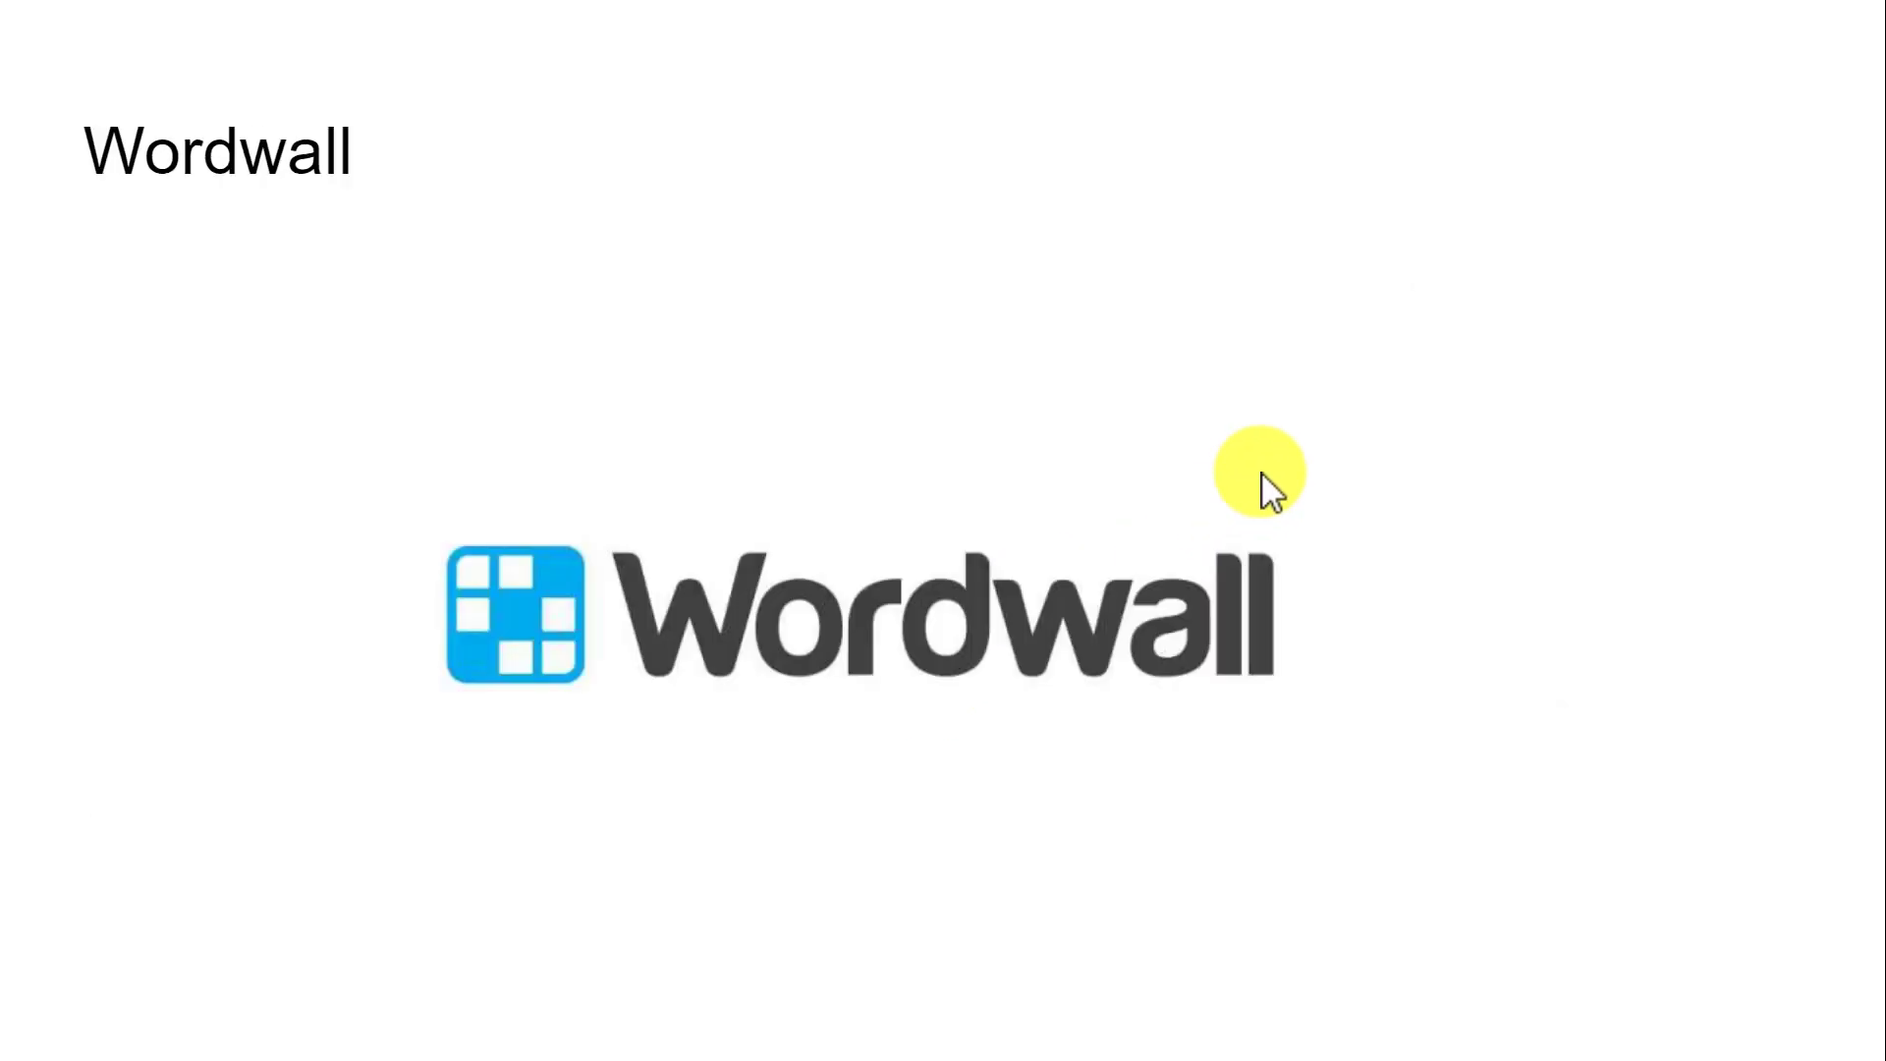
{"action": "key", "text": "Escape"}
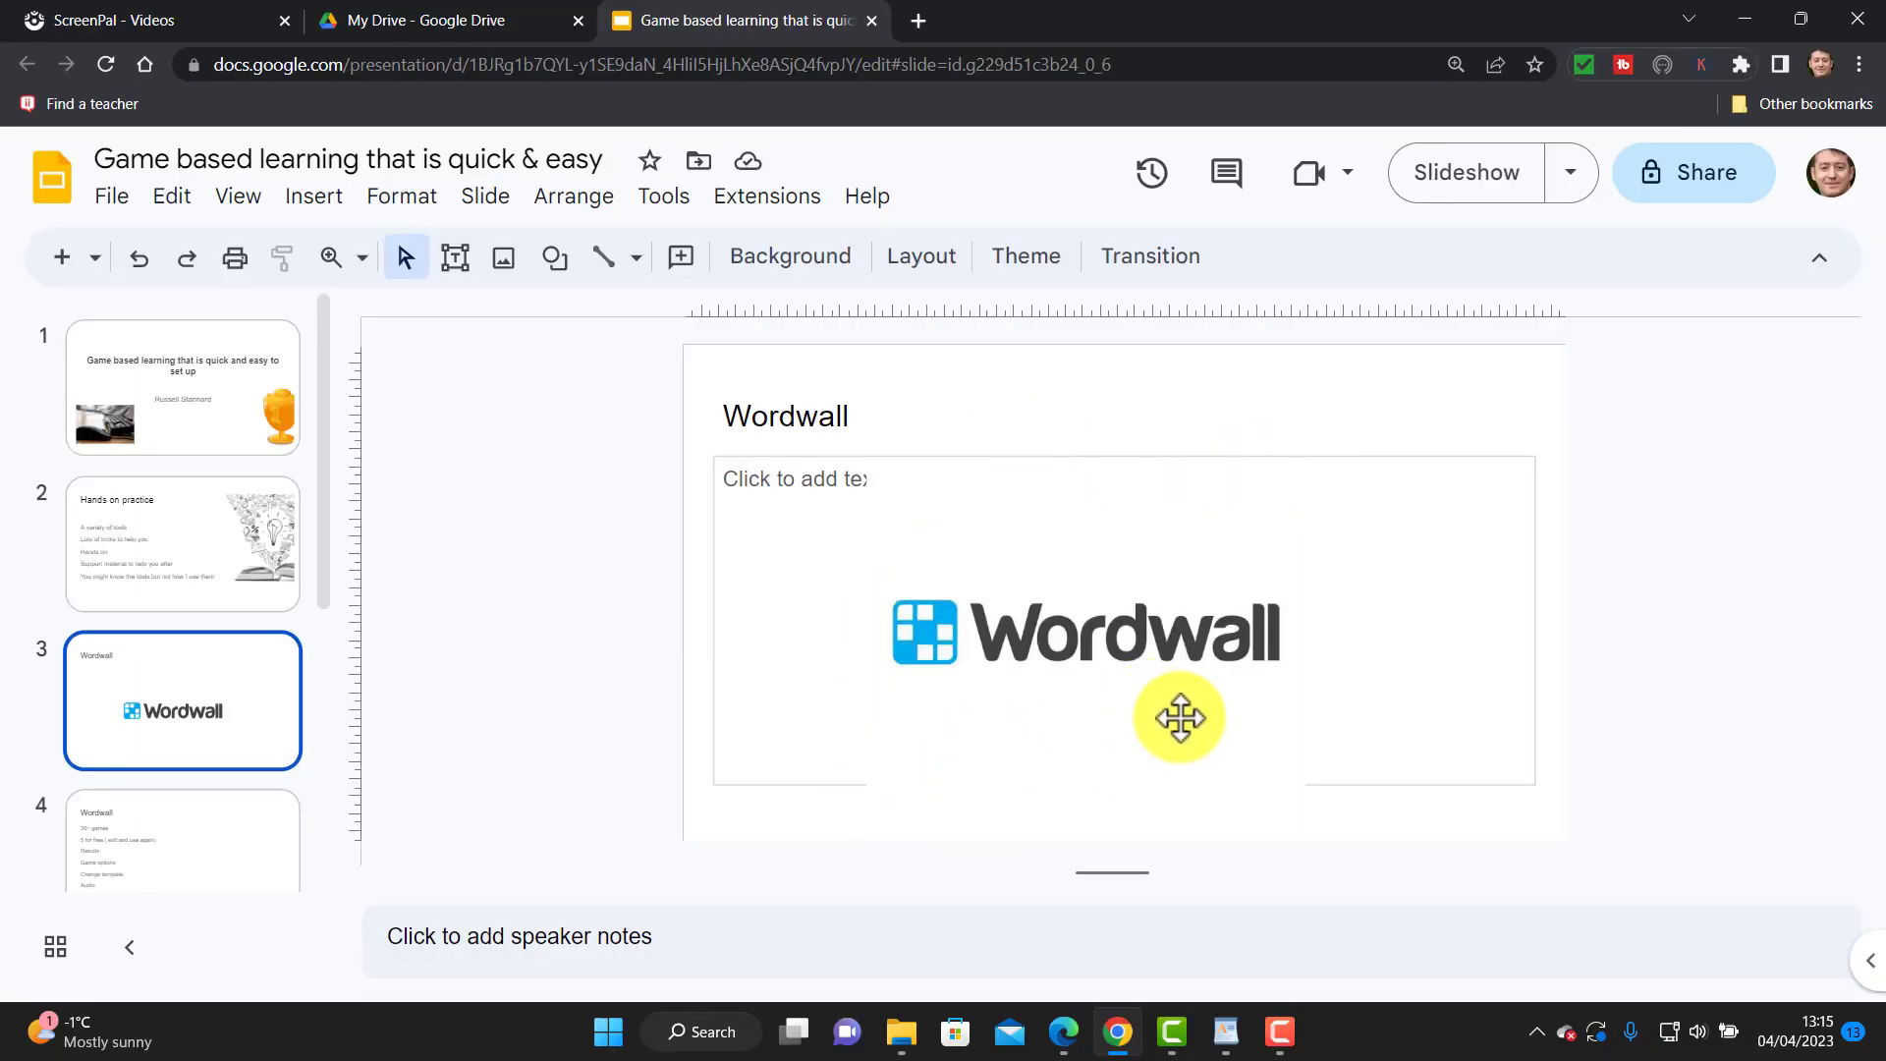
{"action": "left_click", "coordinate": [141, 12]}
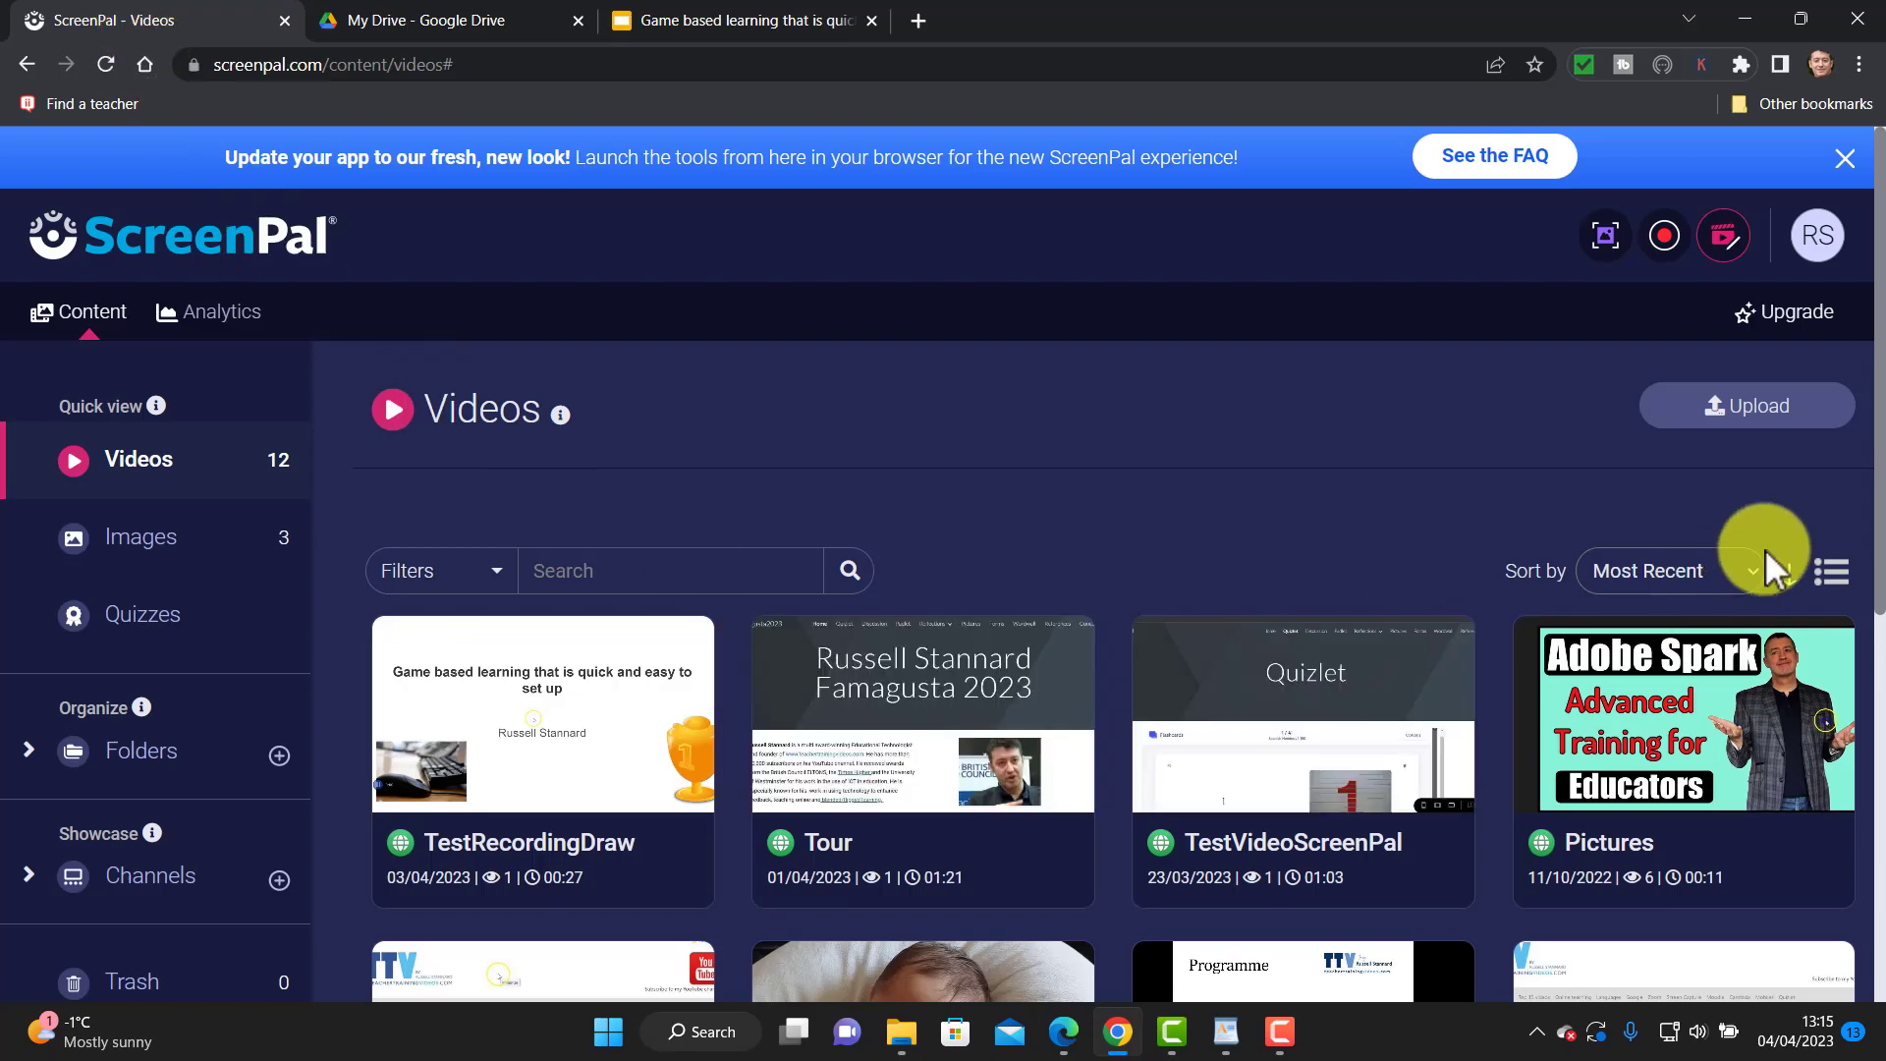
{"action": "left_click", "coordinate": [102, 61]}
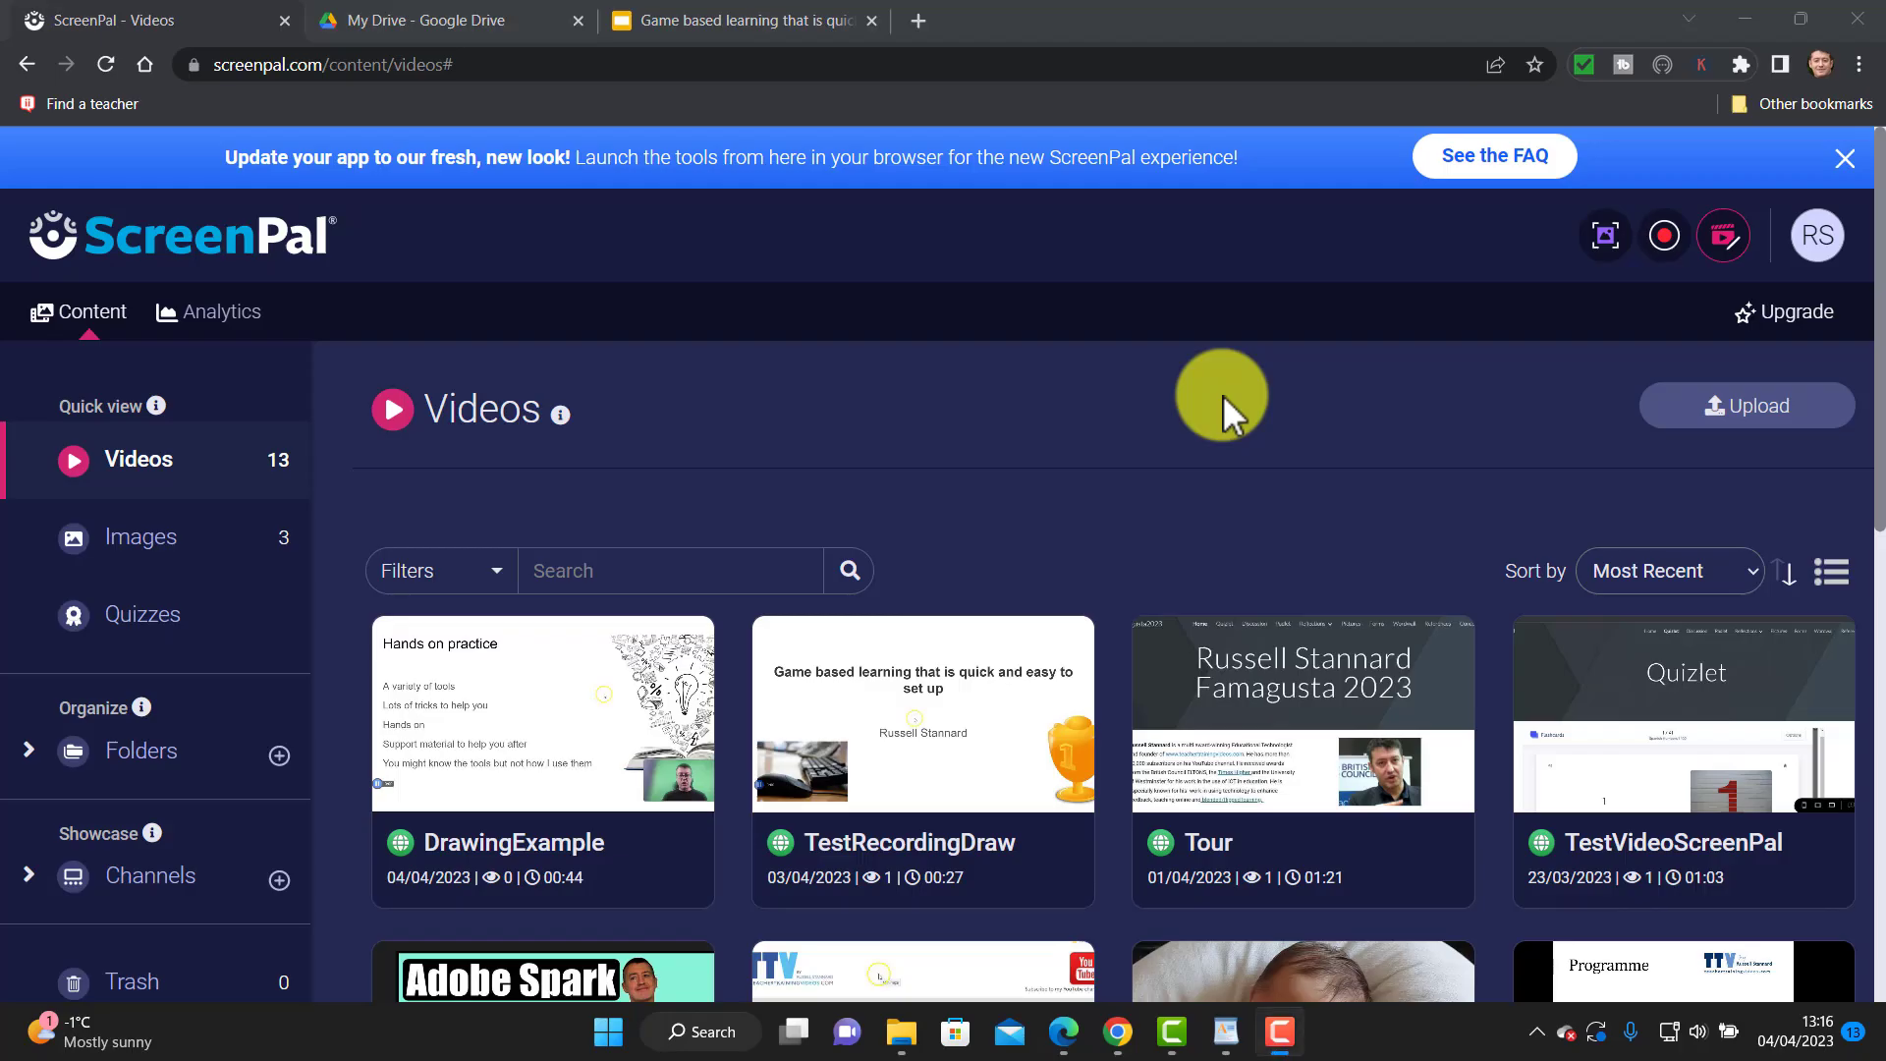
Preview the start of the uploaded DrawingExample video in the library, pause it and close the player
{"action": "mouse_move", "coordinate": [503, 755]}
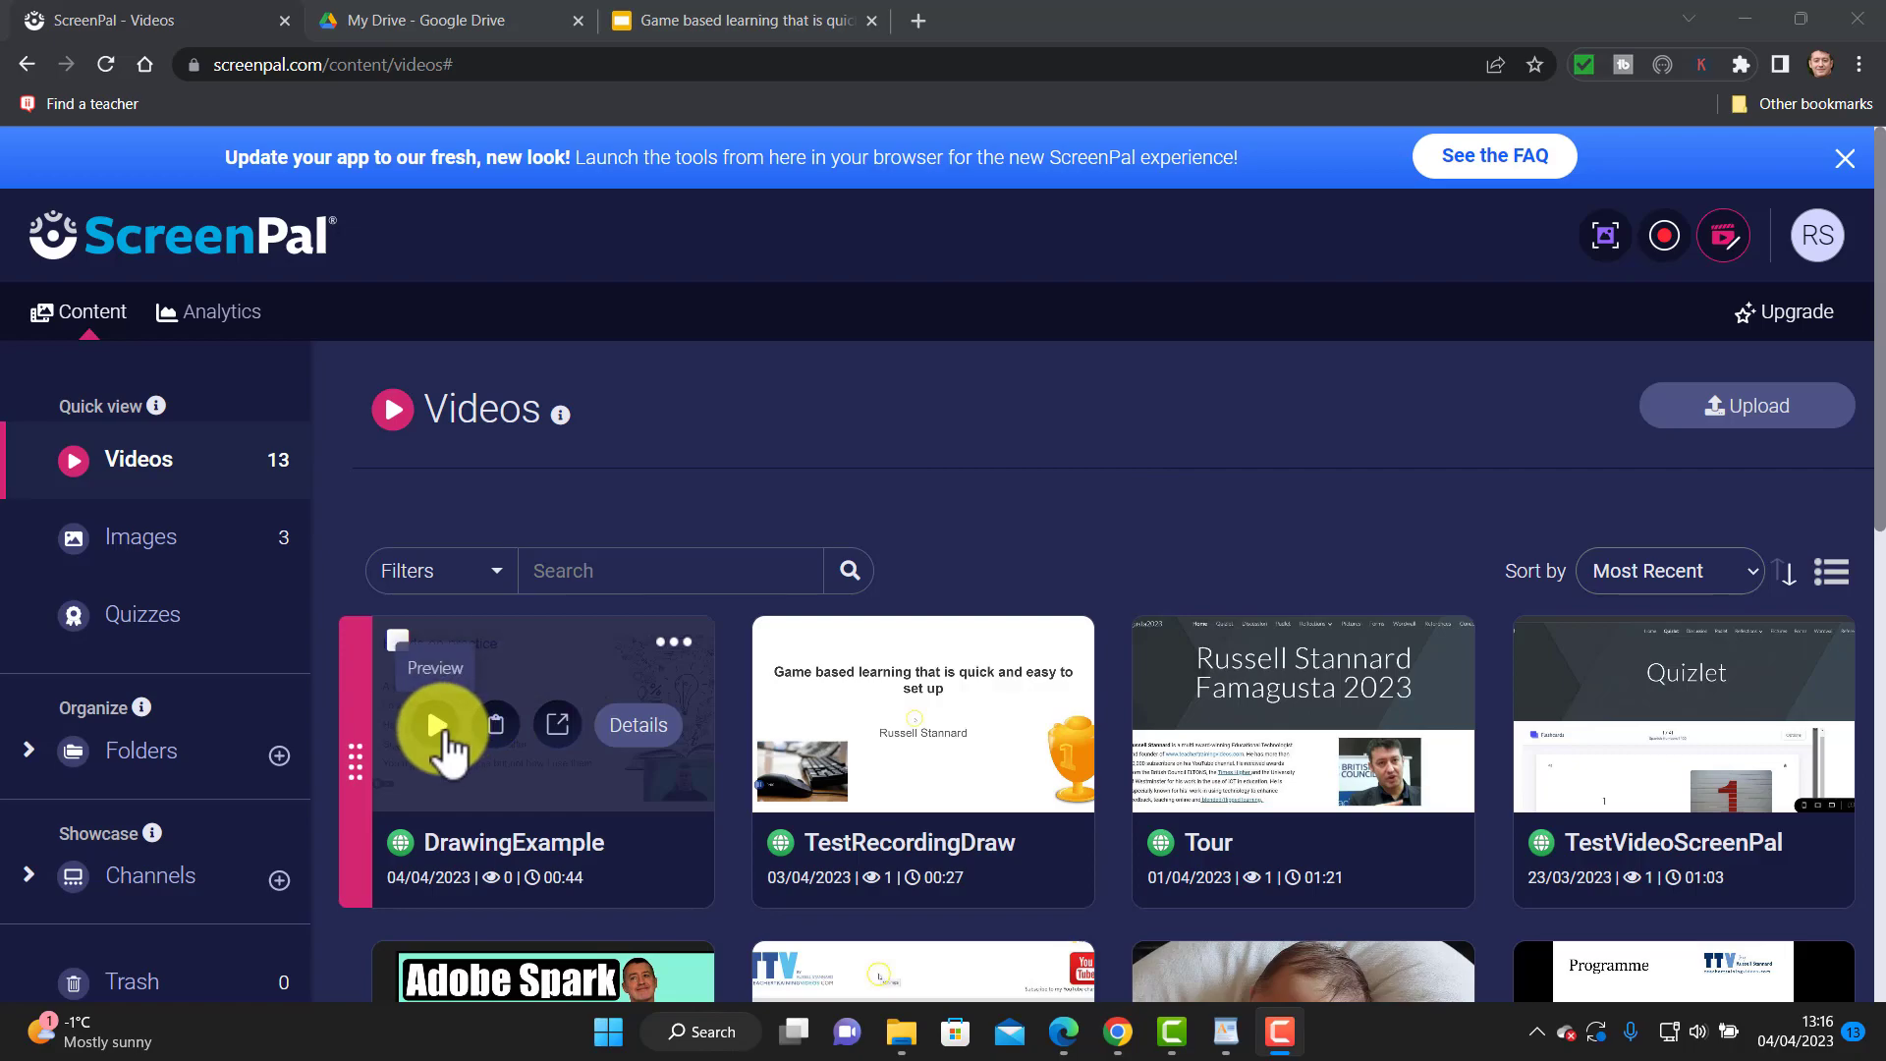
{"action": "left_click", "coordinate": [435, 728]}
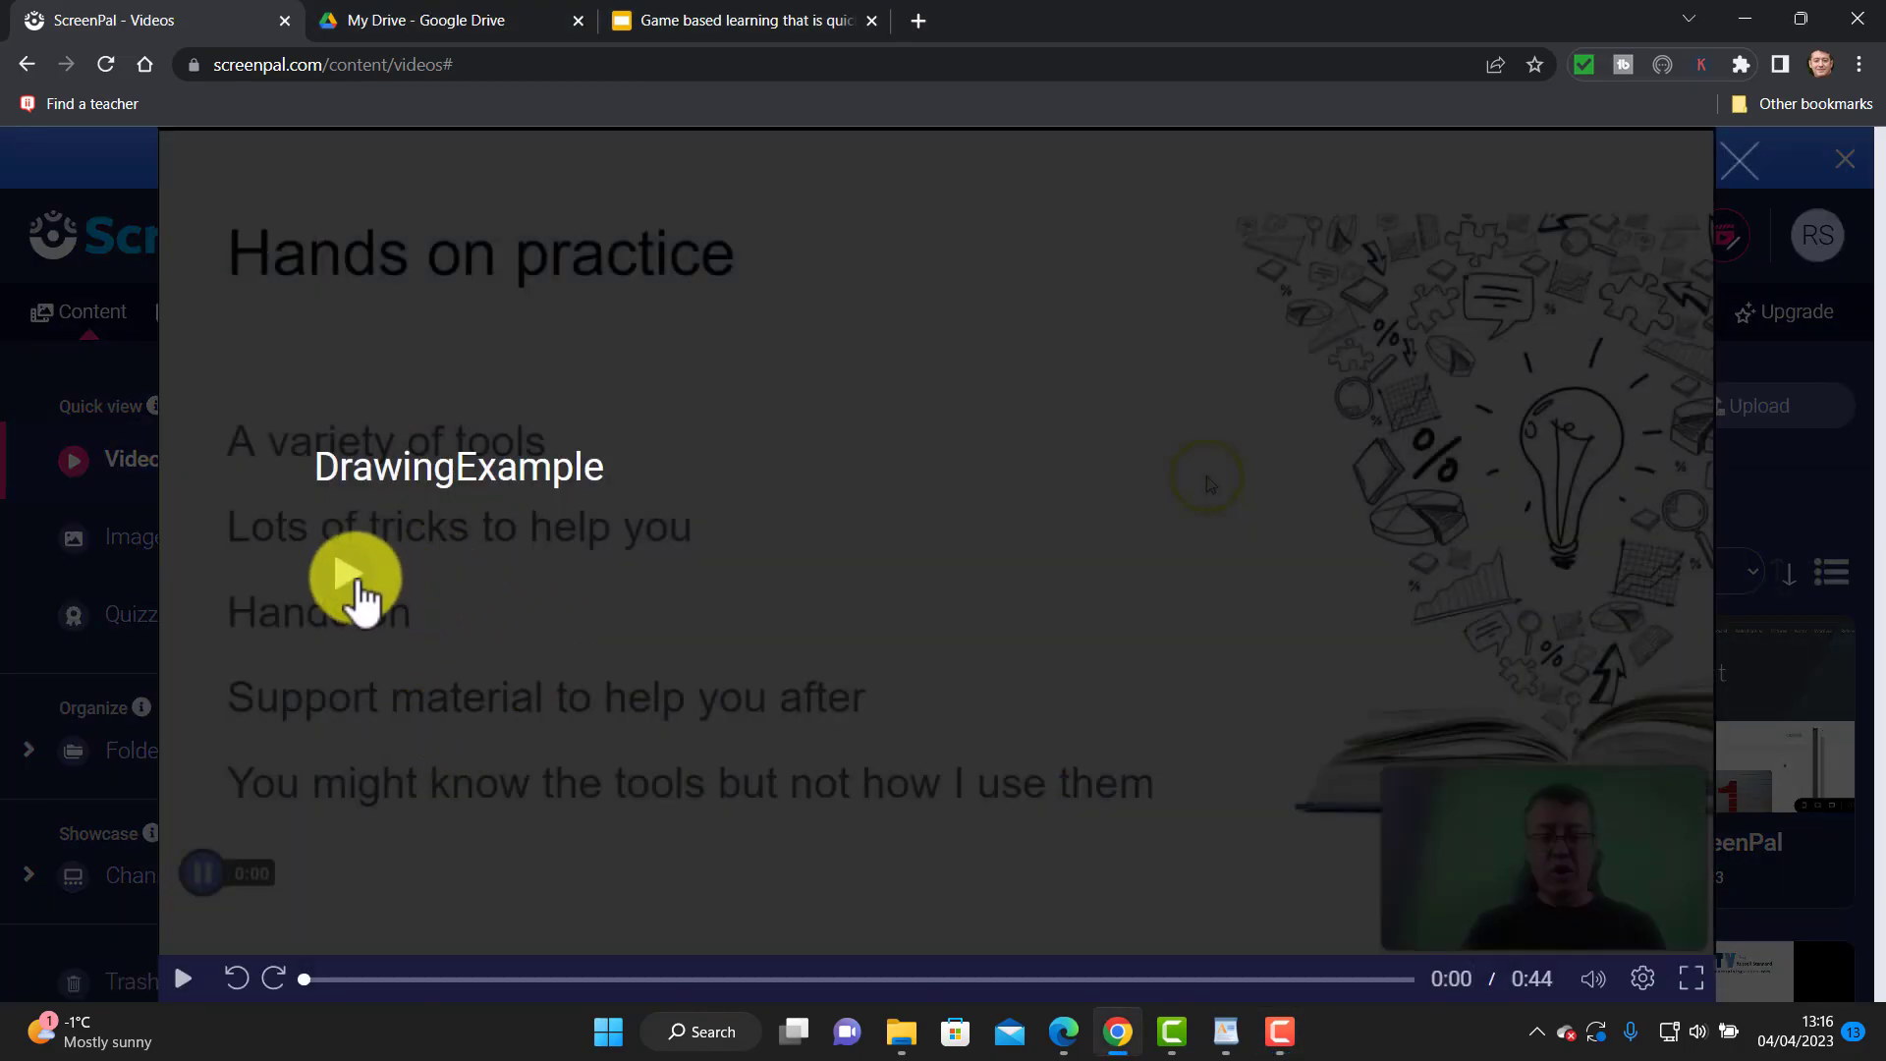
{"action": "left_click", "coordinate": [341, 580]}
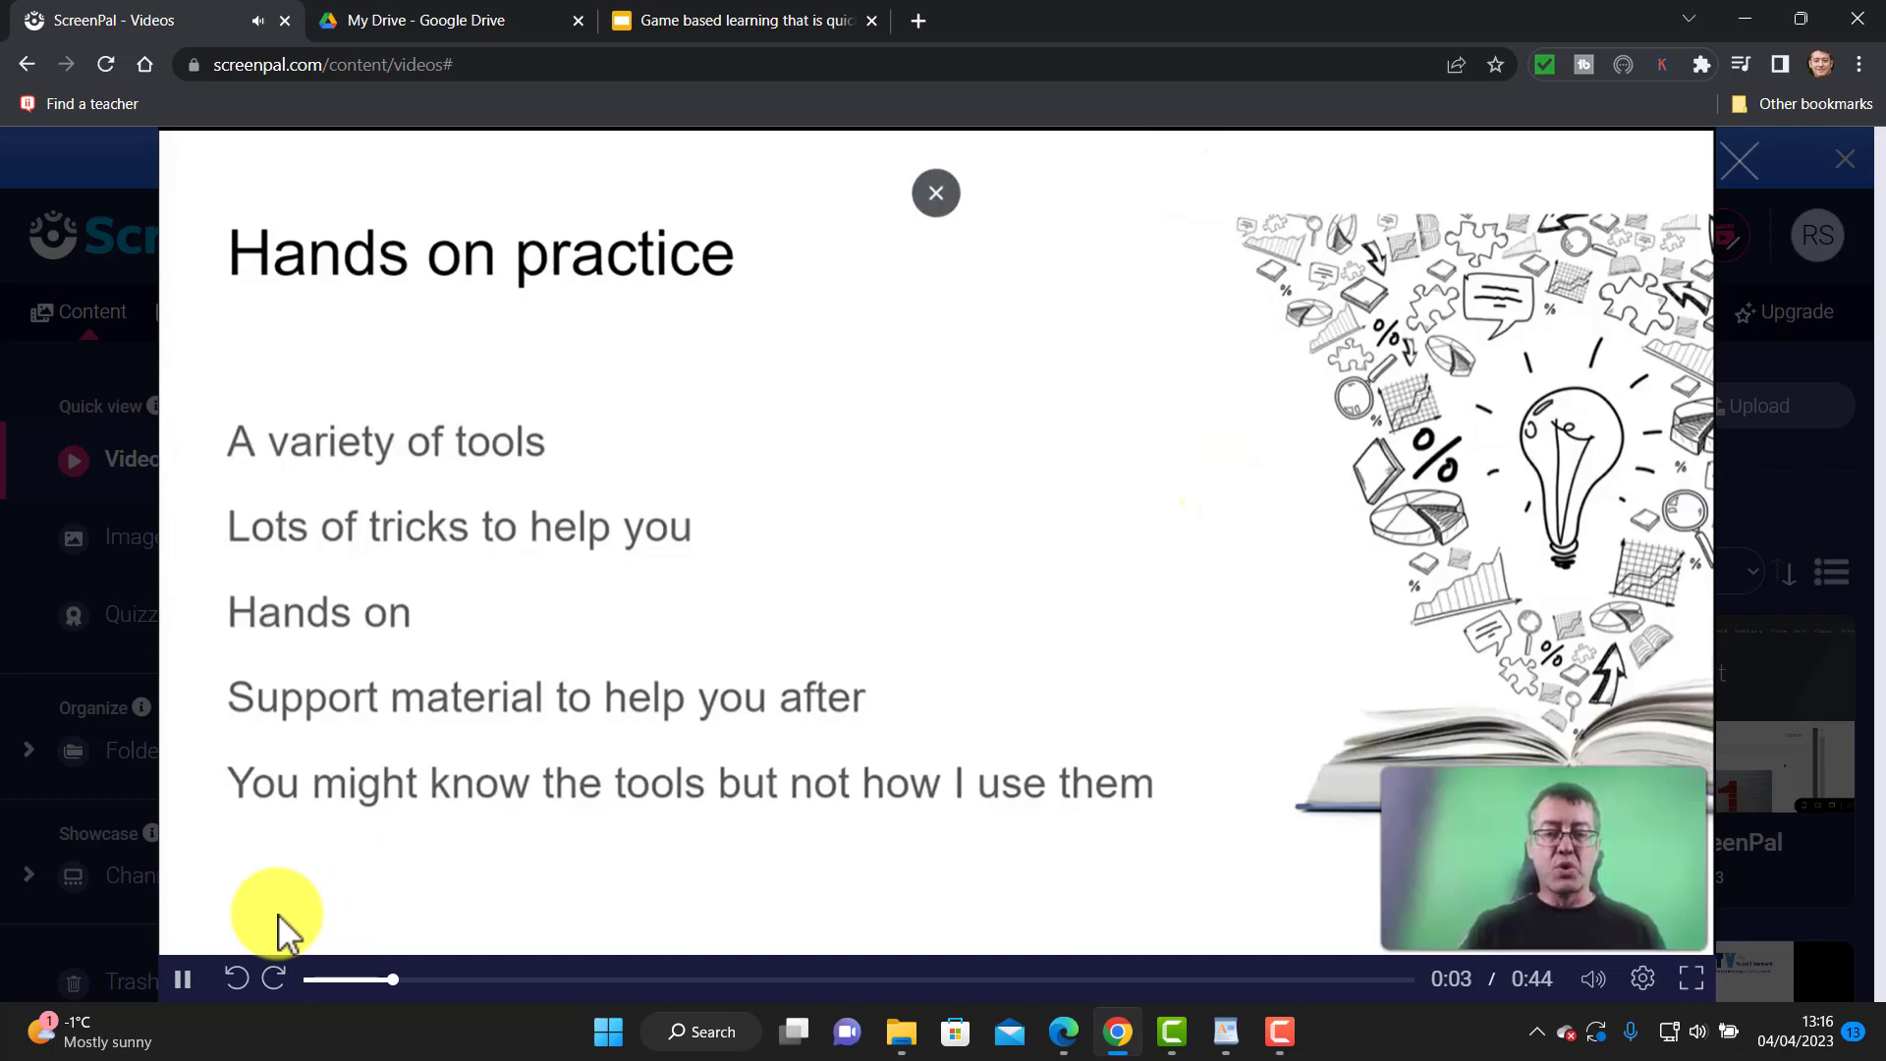
{"action": "left_click", "coordinate": [184, 982]}
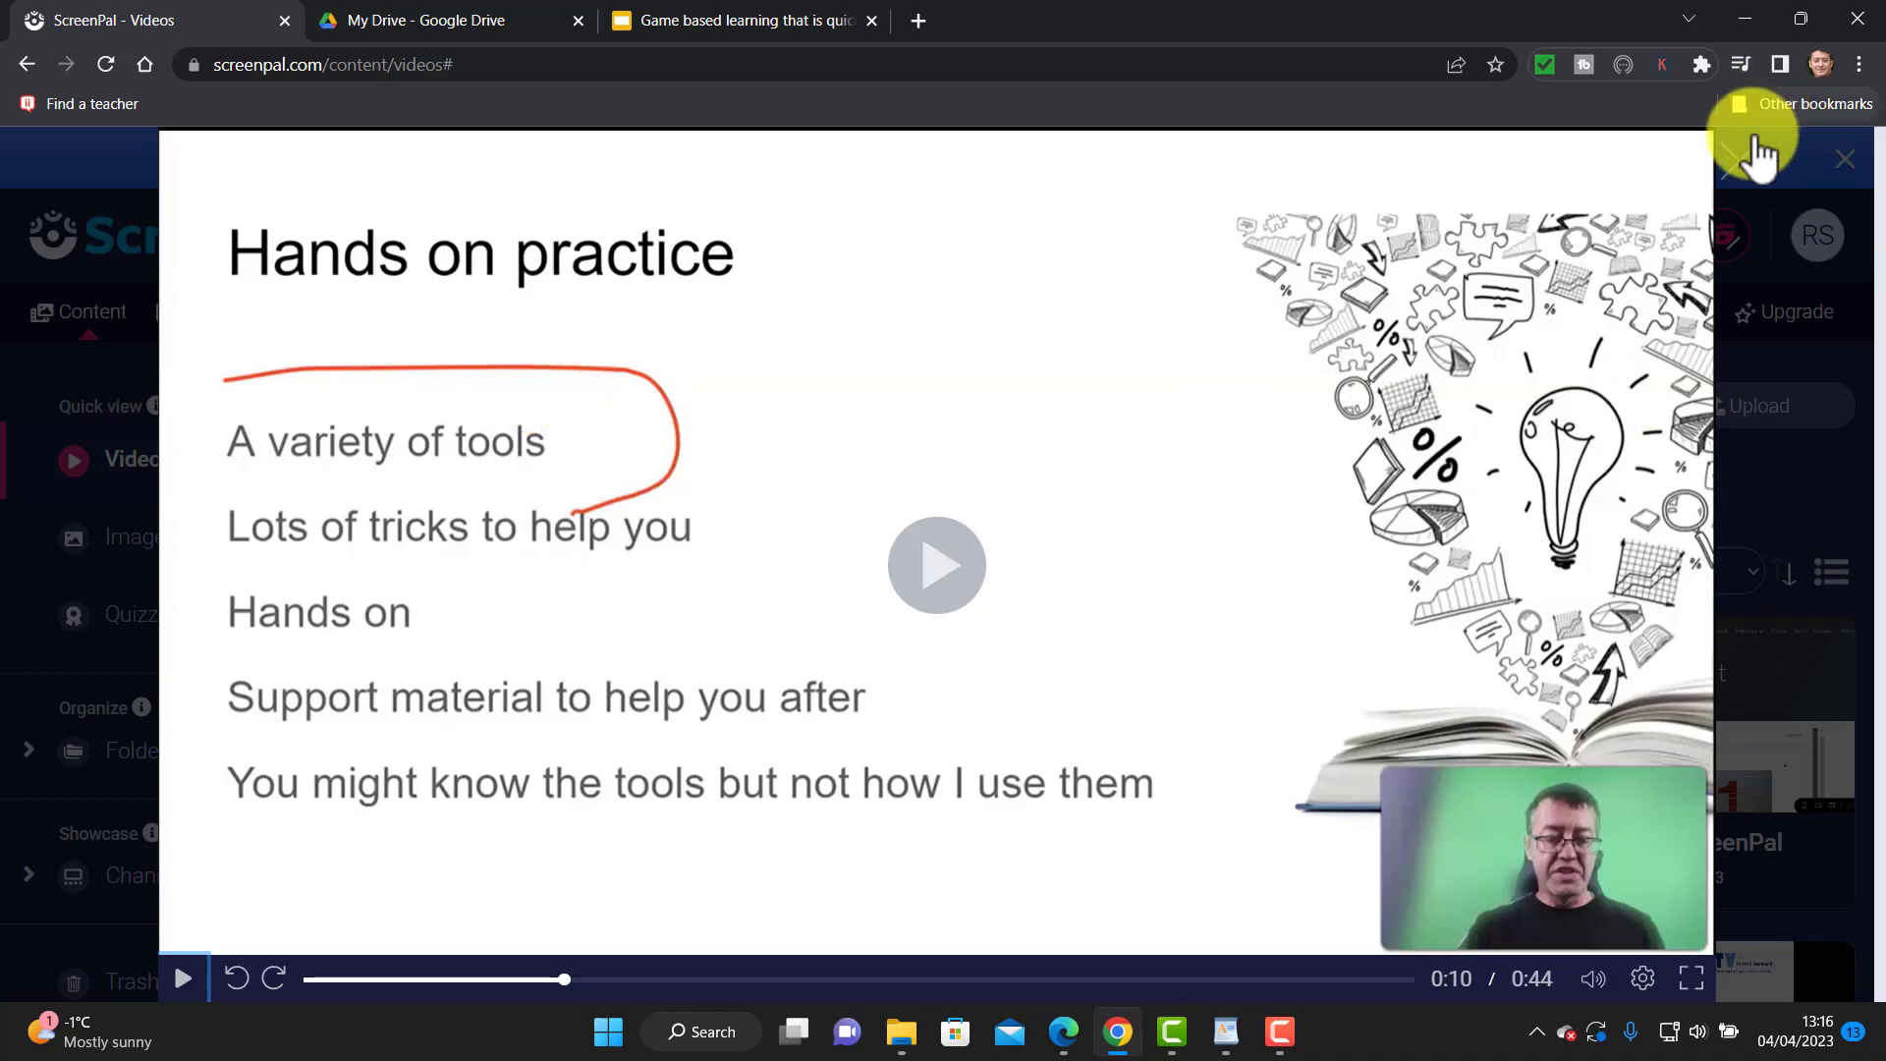
{"action": "left_click", "coordinate": [1743, 165]}
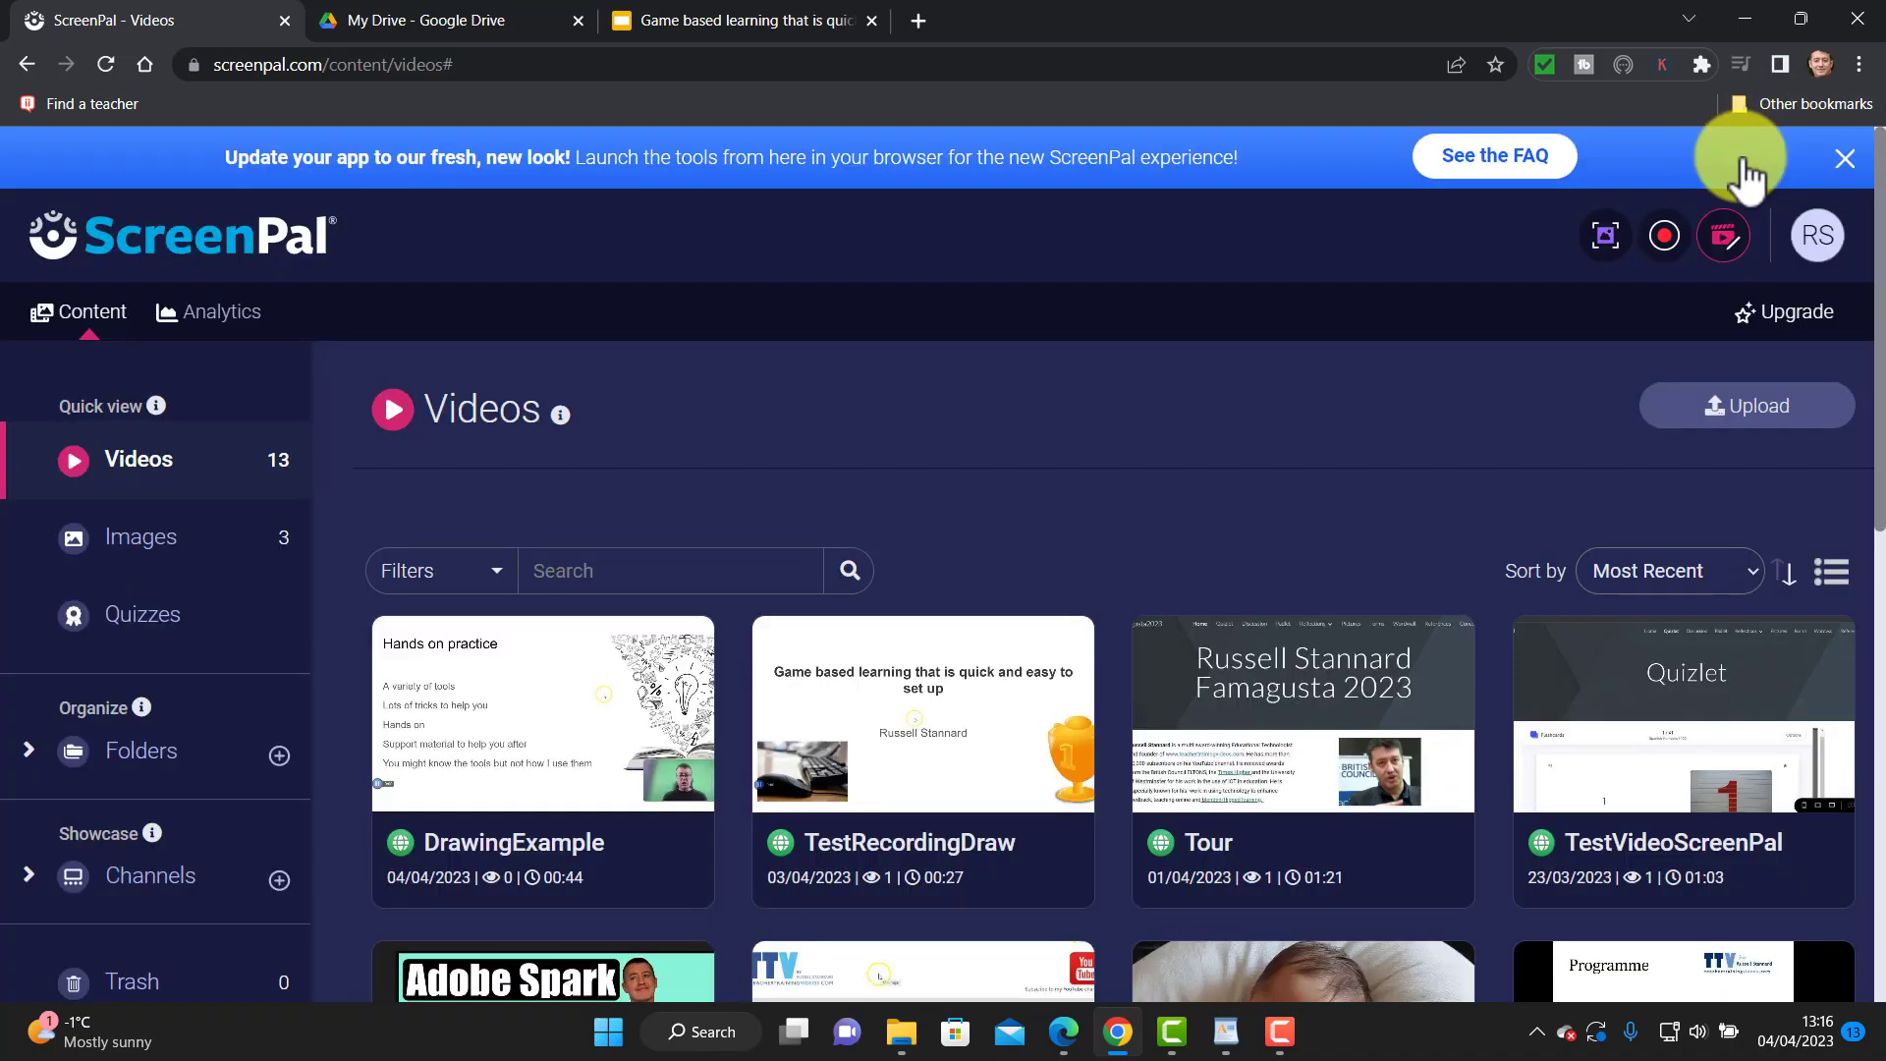
Copy the link of the DrawingExample video and open it in a new browser tab
{"action": "mouse_move", "coordinate": [628, 656]}
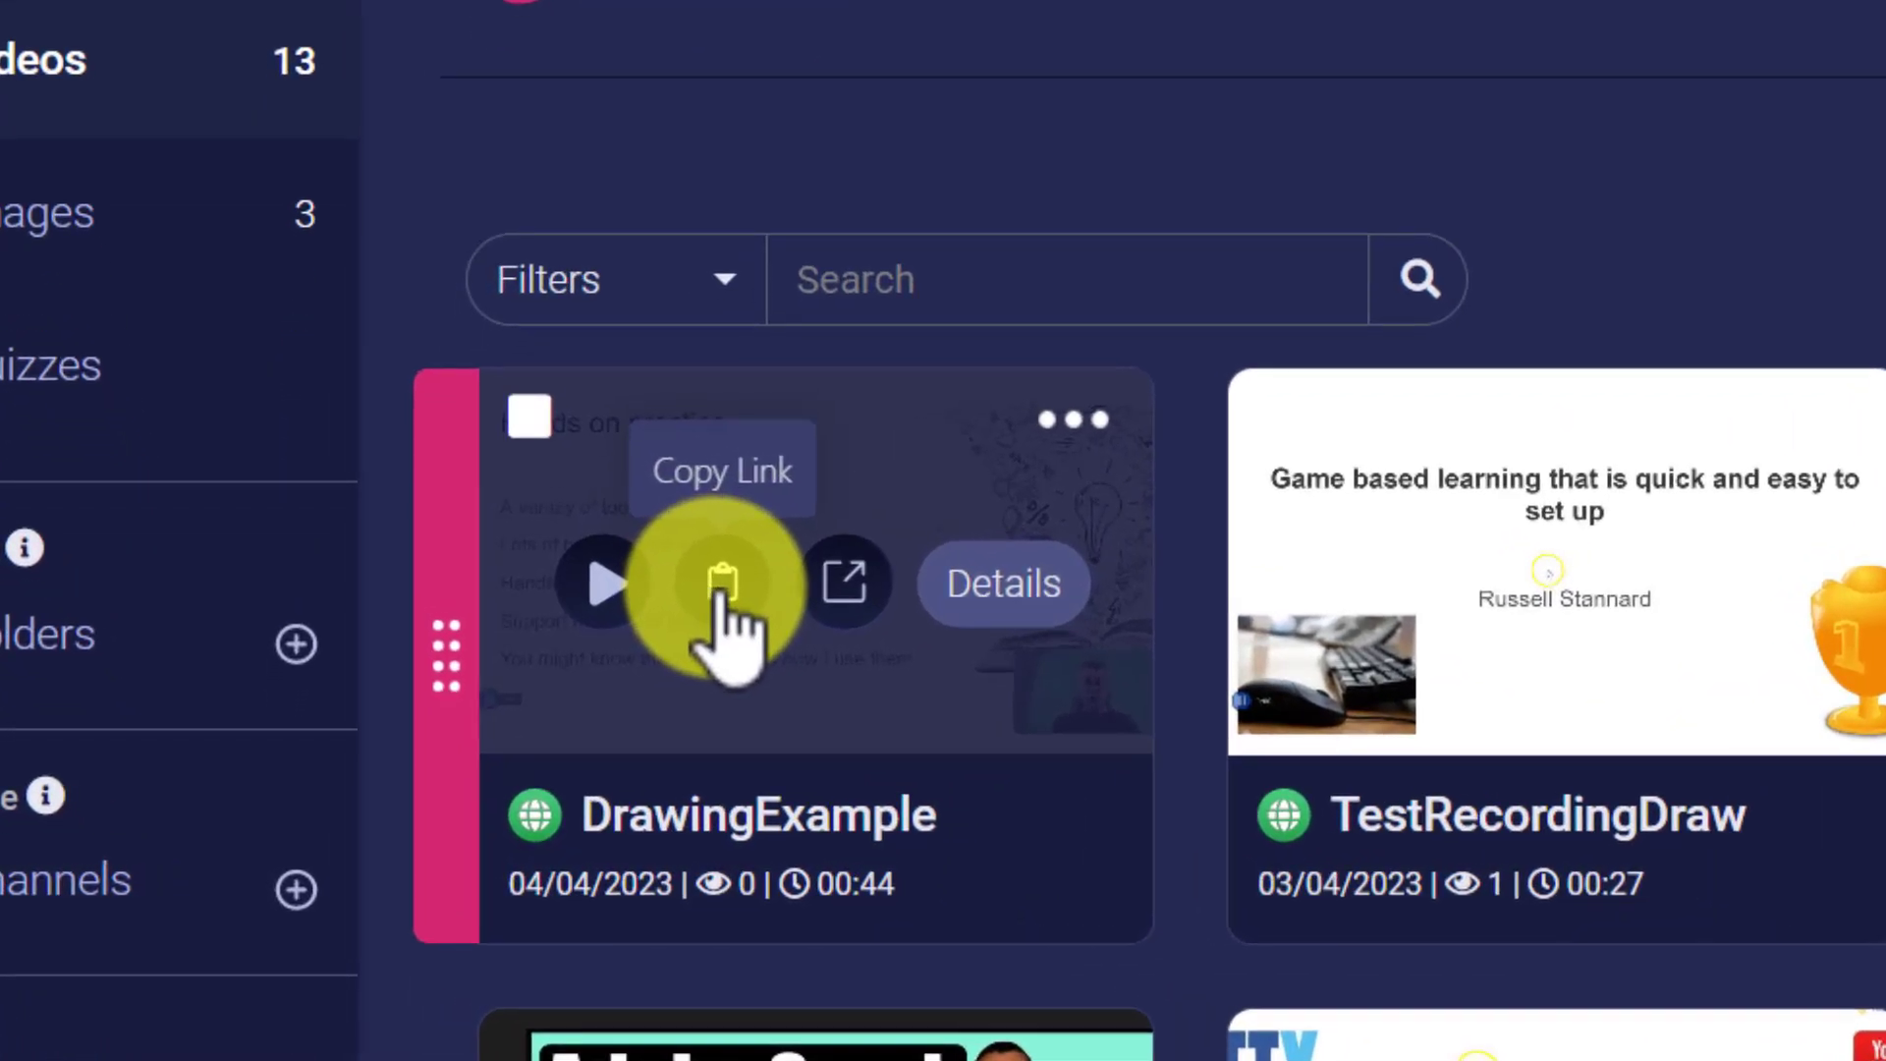
{"action": "left_click", "coordinate": [723, 590]}
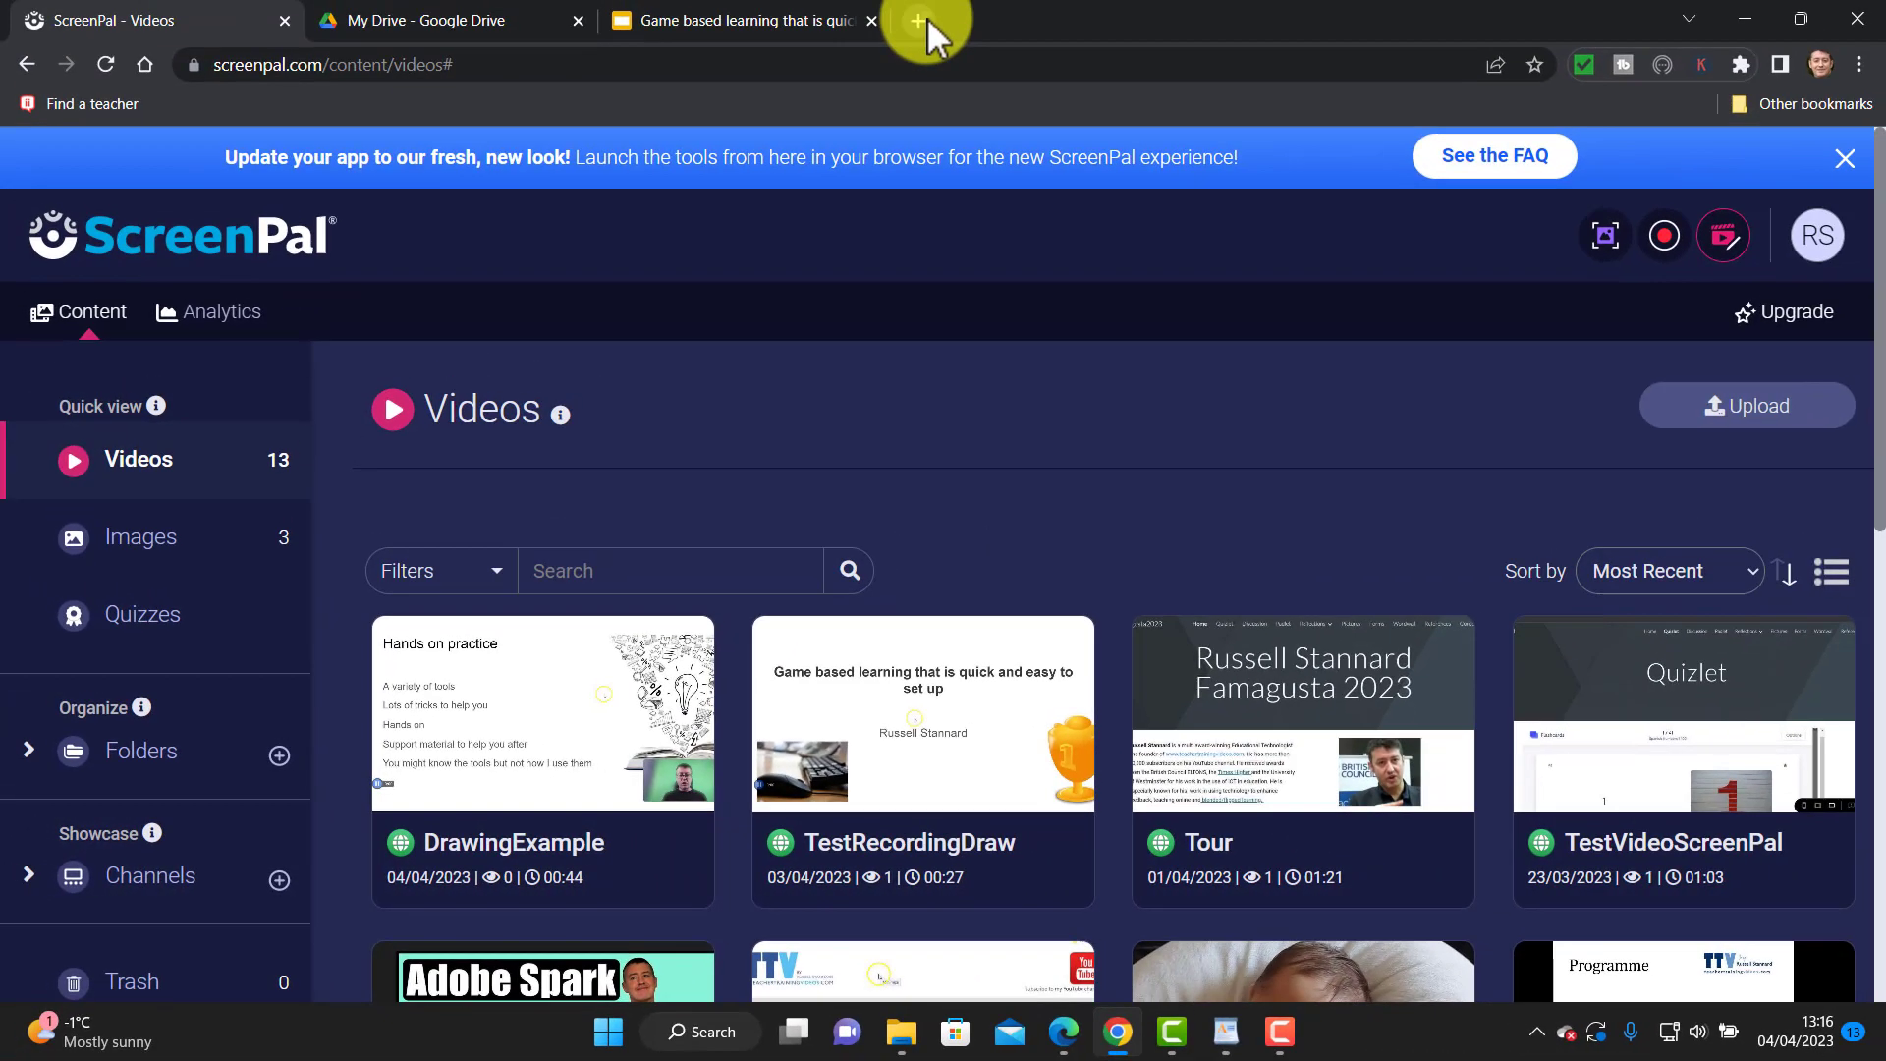
{"action": "left_click", "coordinate": [928, 17]}
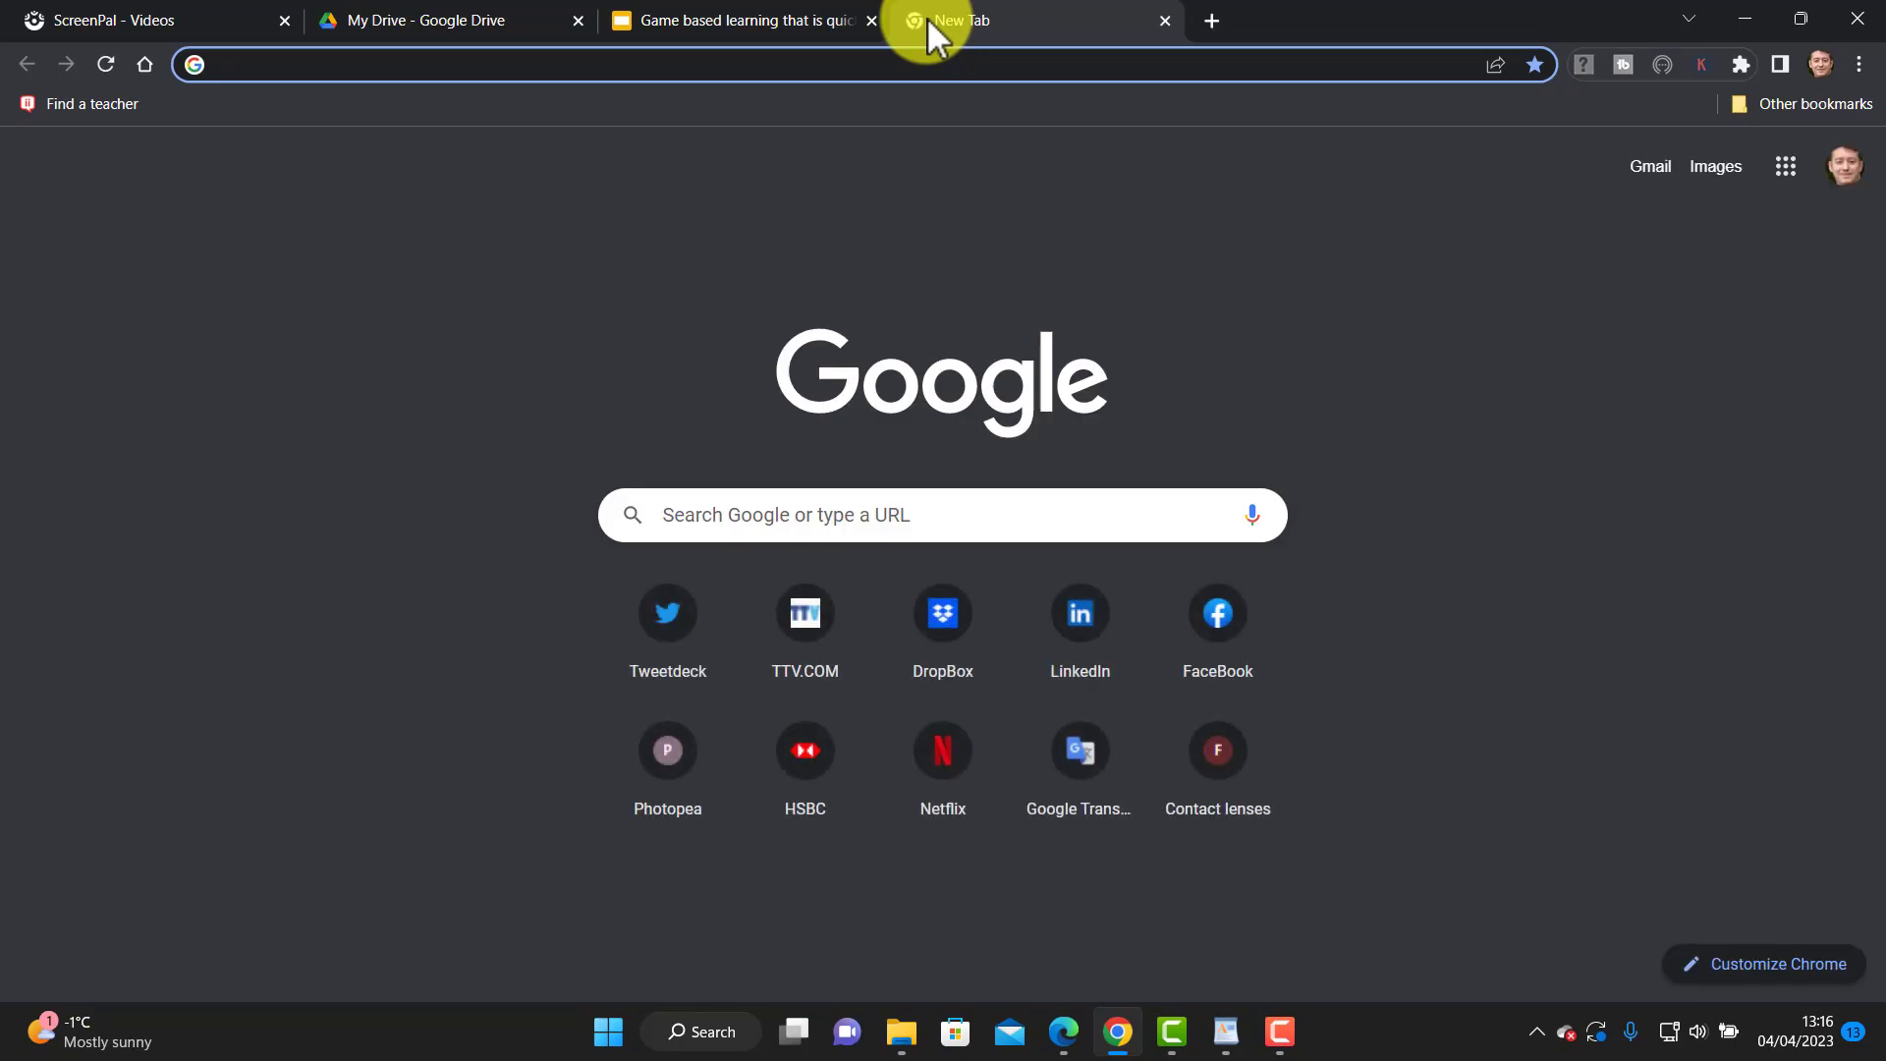
{"action": "key", "text": "ctrl+v"}
{"action": "key", "text": "Return"}
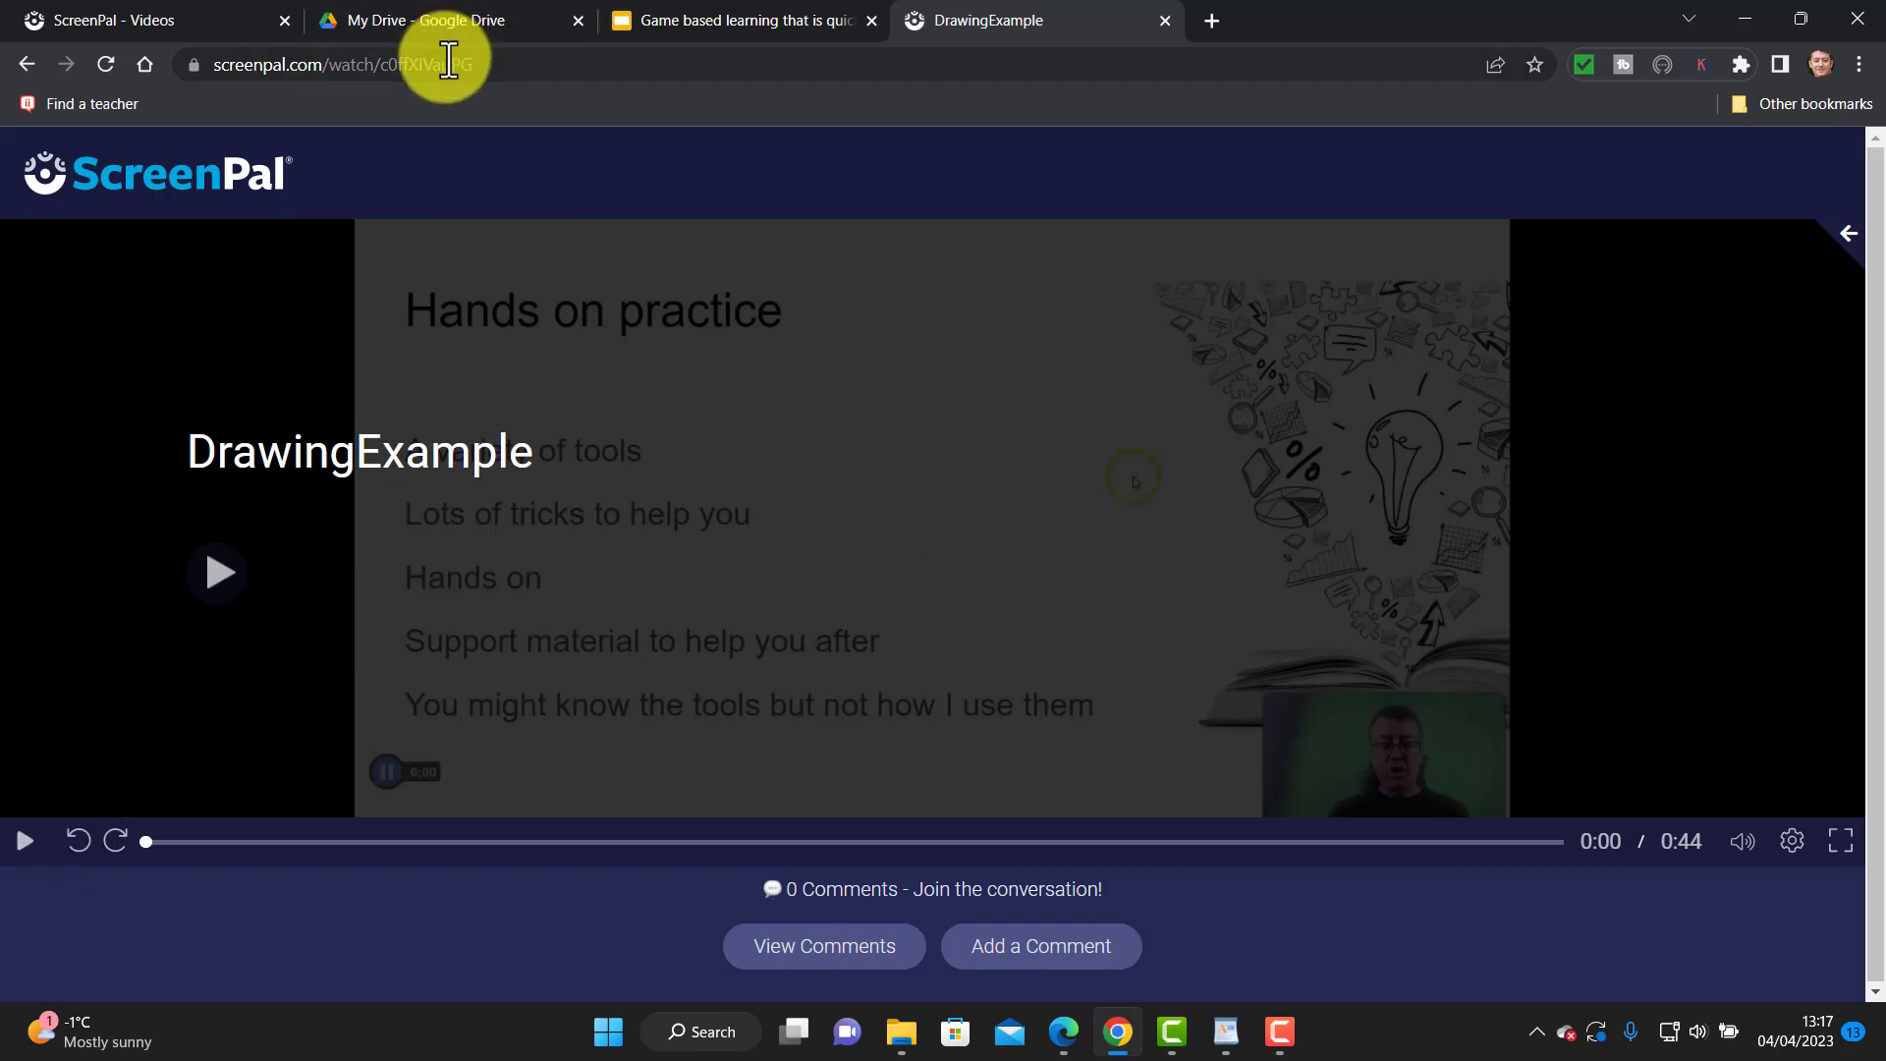
Open the sharing options of the DrawingExample video in the ScreenPal library and copy its responsive embed code
{"action": "left_click", "coordinate": [187, 12]}
{"action": "mouse_move", "coordinate": [639, 707]}
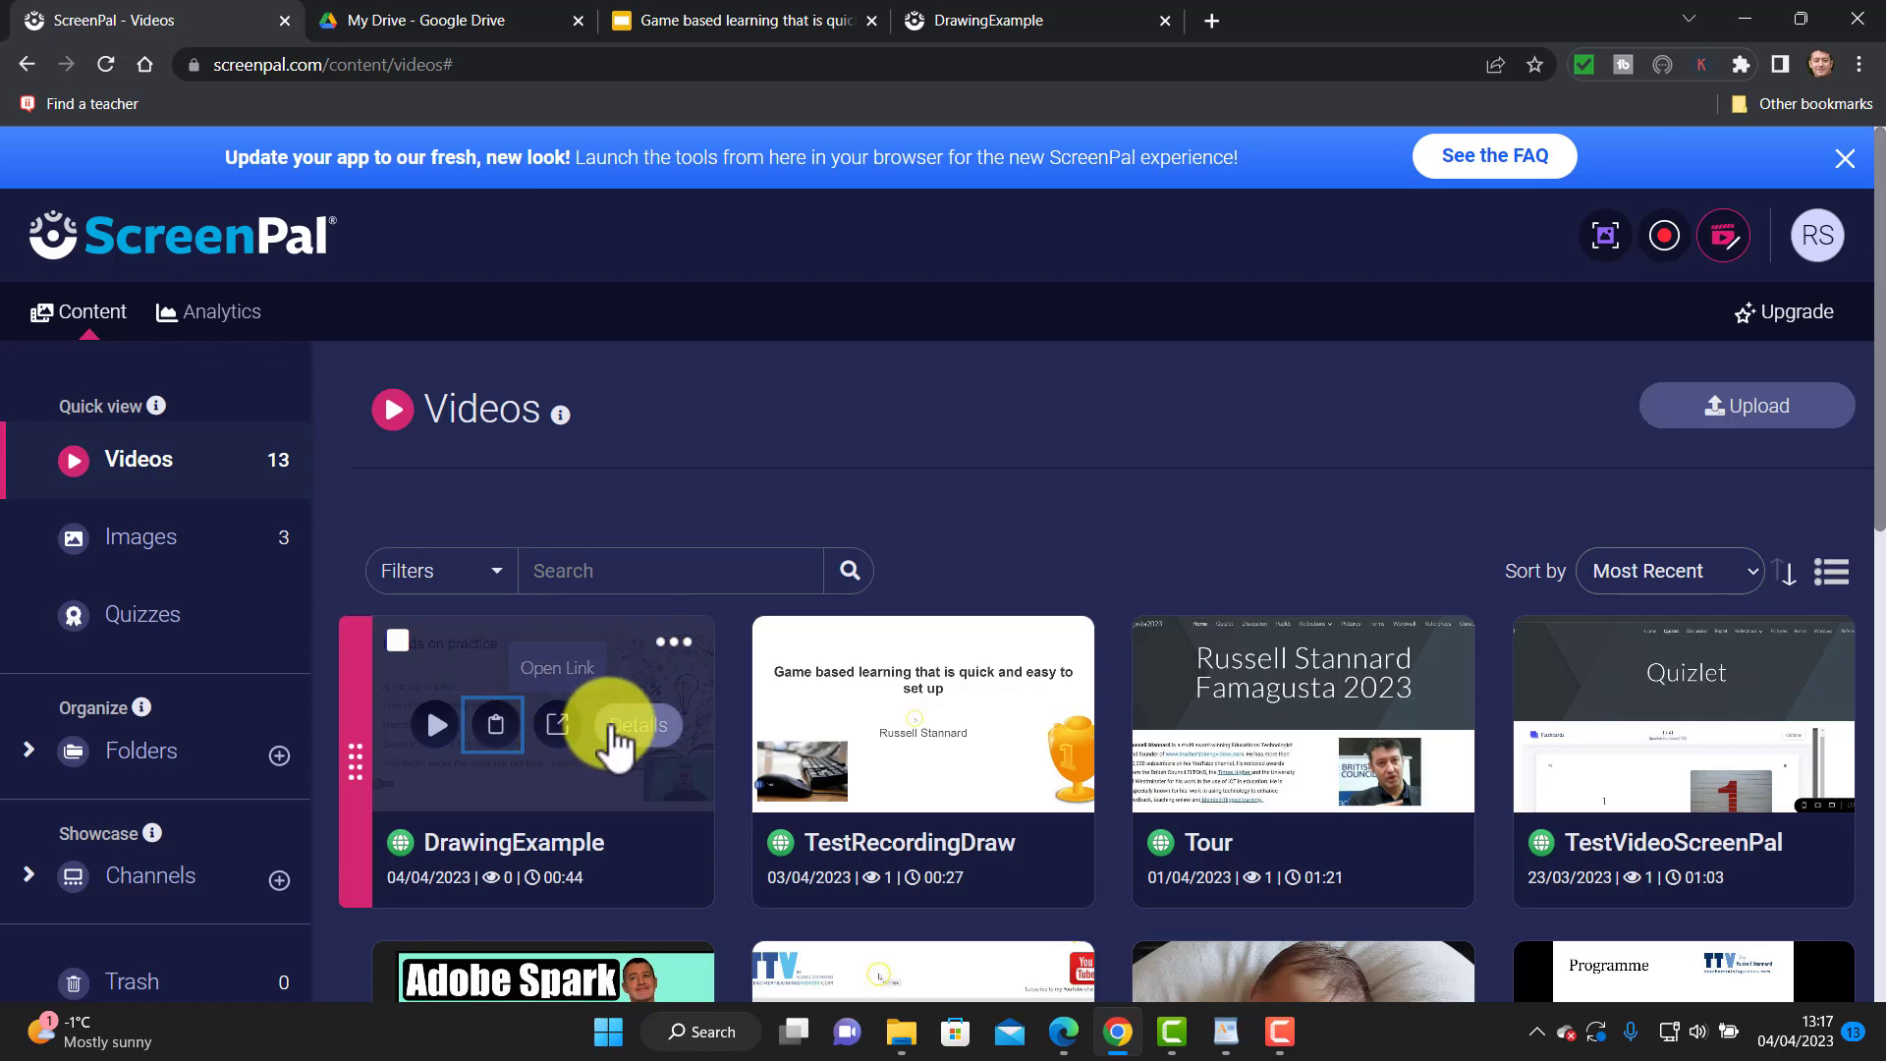
{"action": "left_click", "coordinate": [676, 644]}
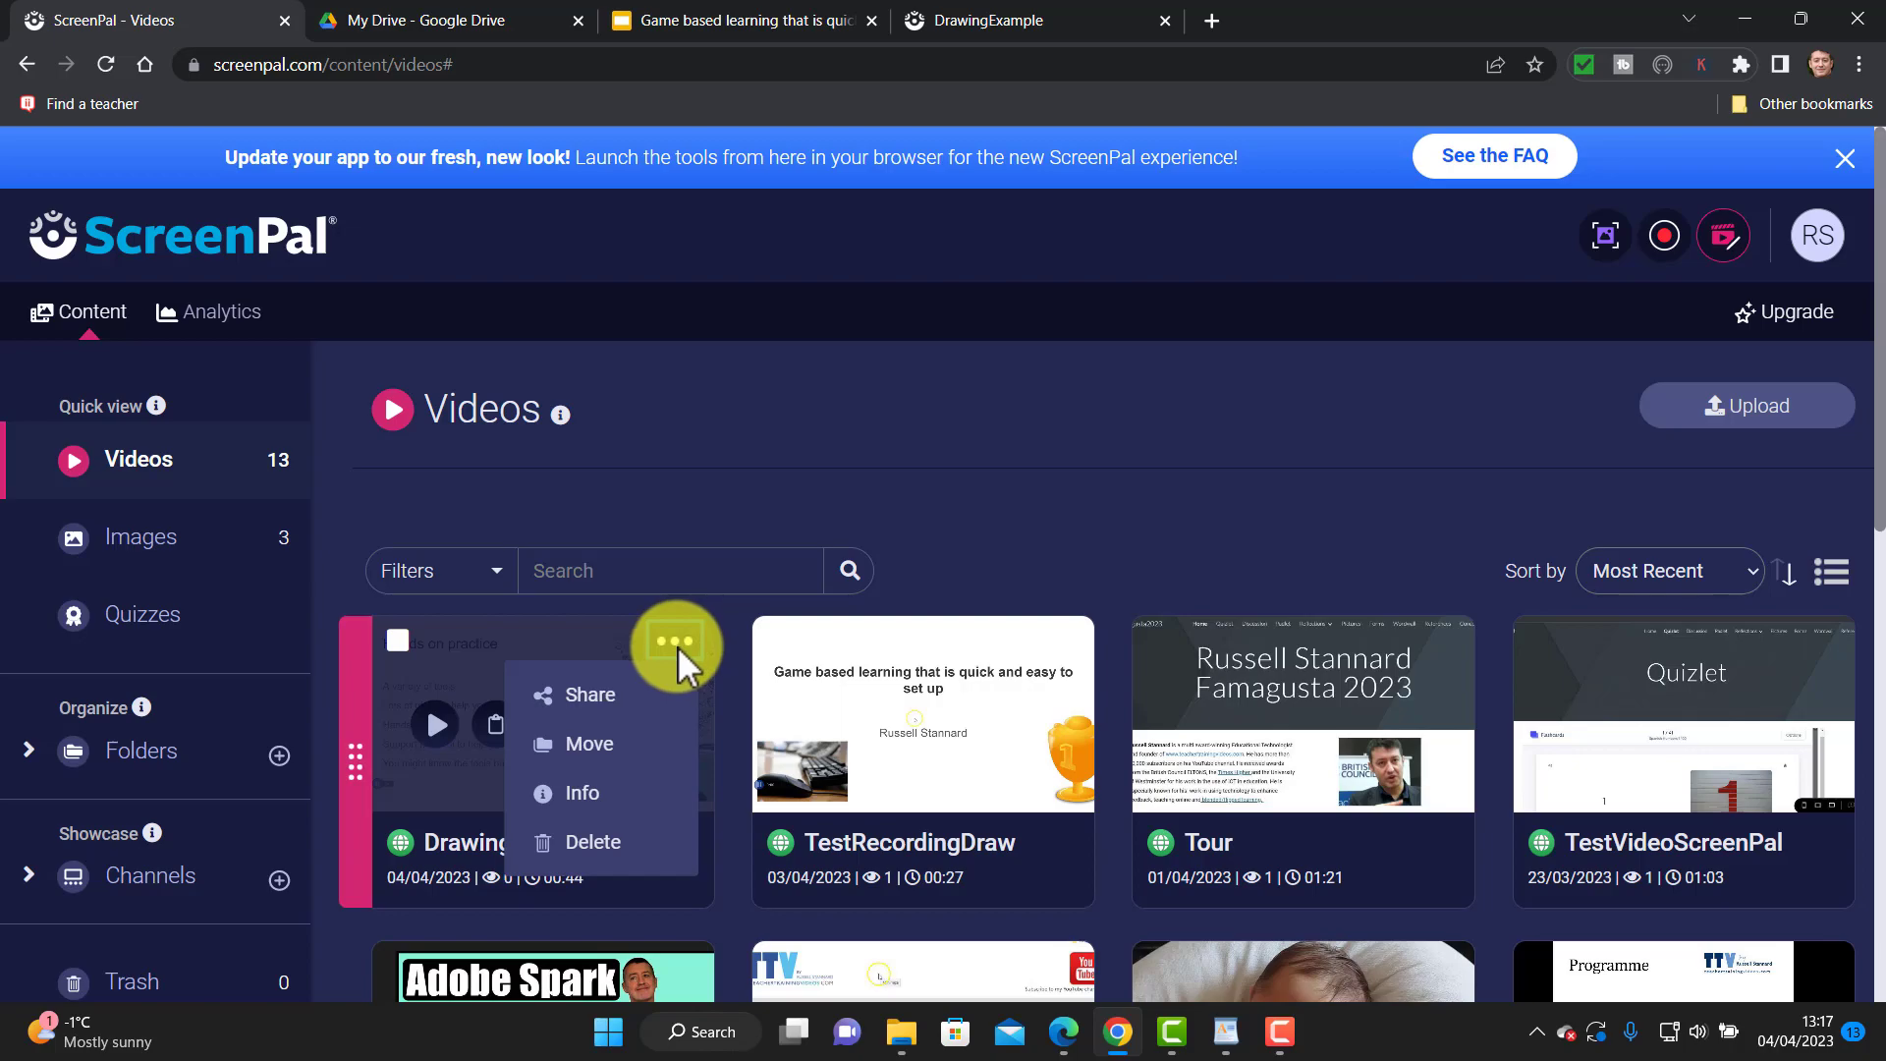
{"action": "left_click", "coordinate": [592, 698]}
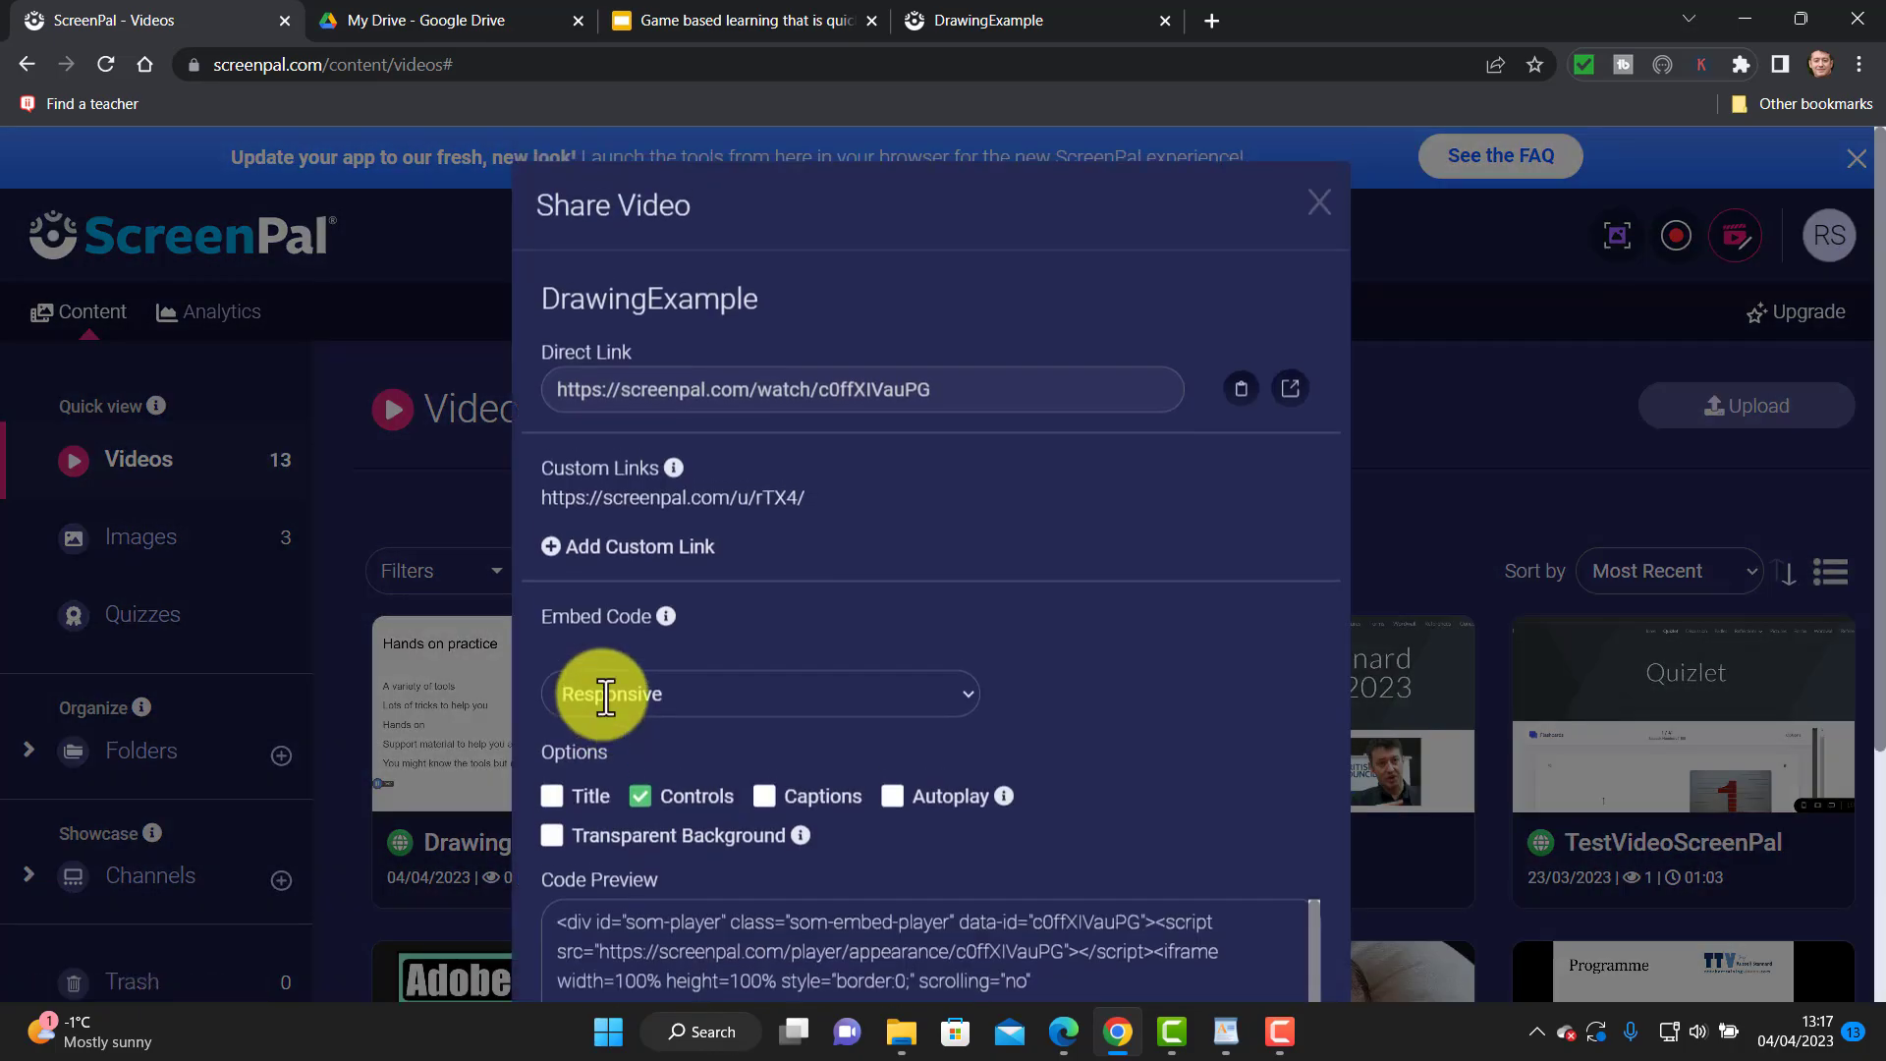
{"action": "left_click_drag", "start_coordinate": [1857, 455], "coordinate": [1872, 771]}
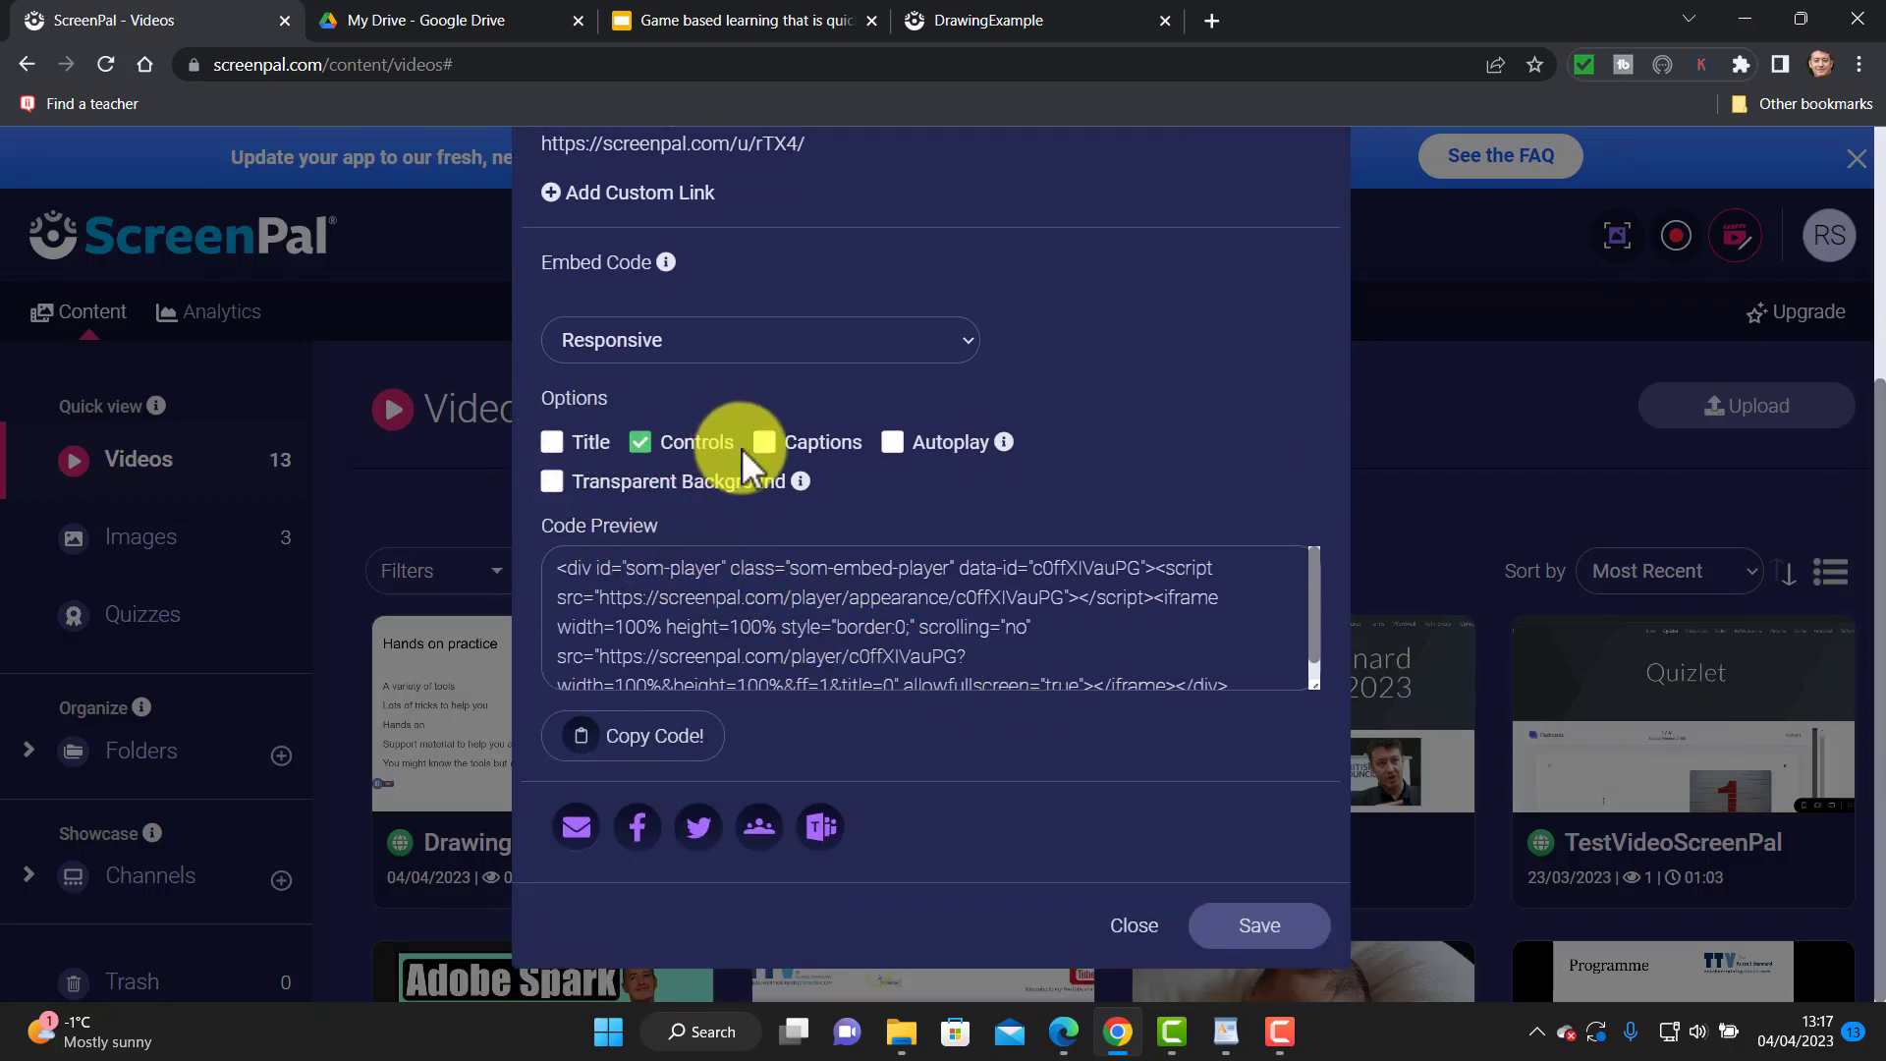
{"action": "left_click", "coordinate": [660, 739]}
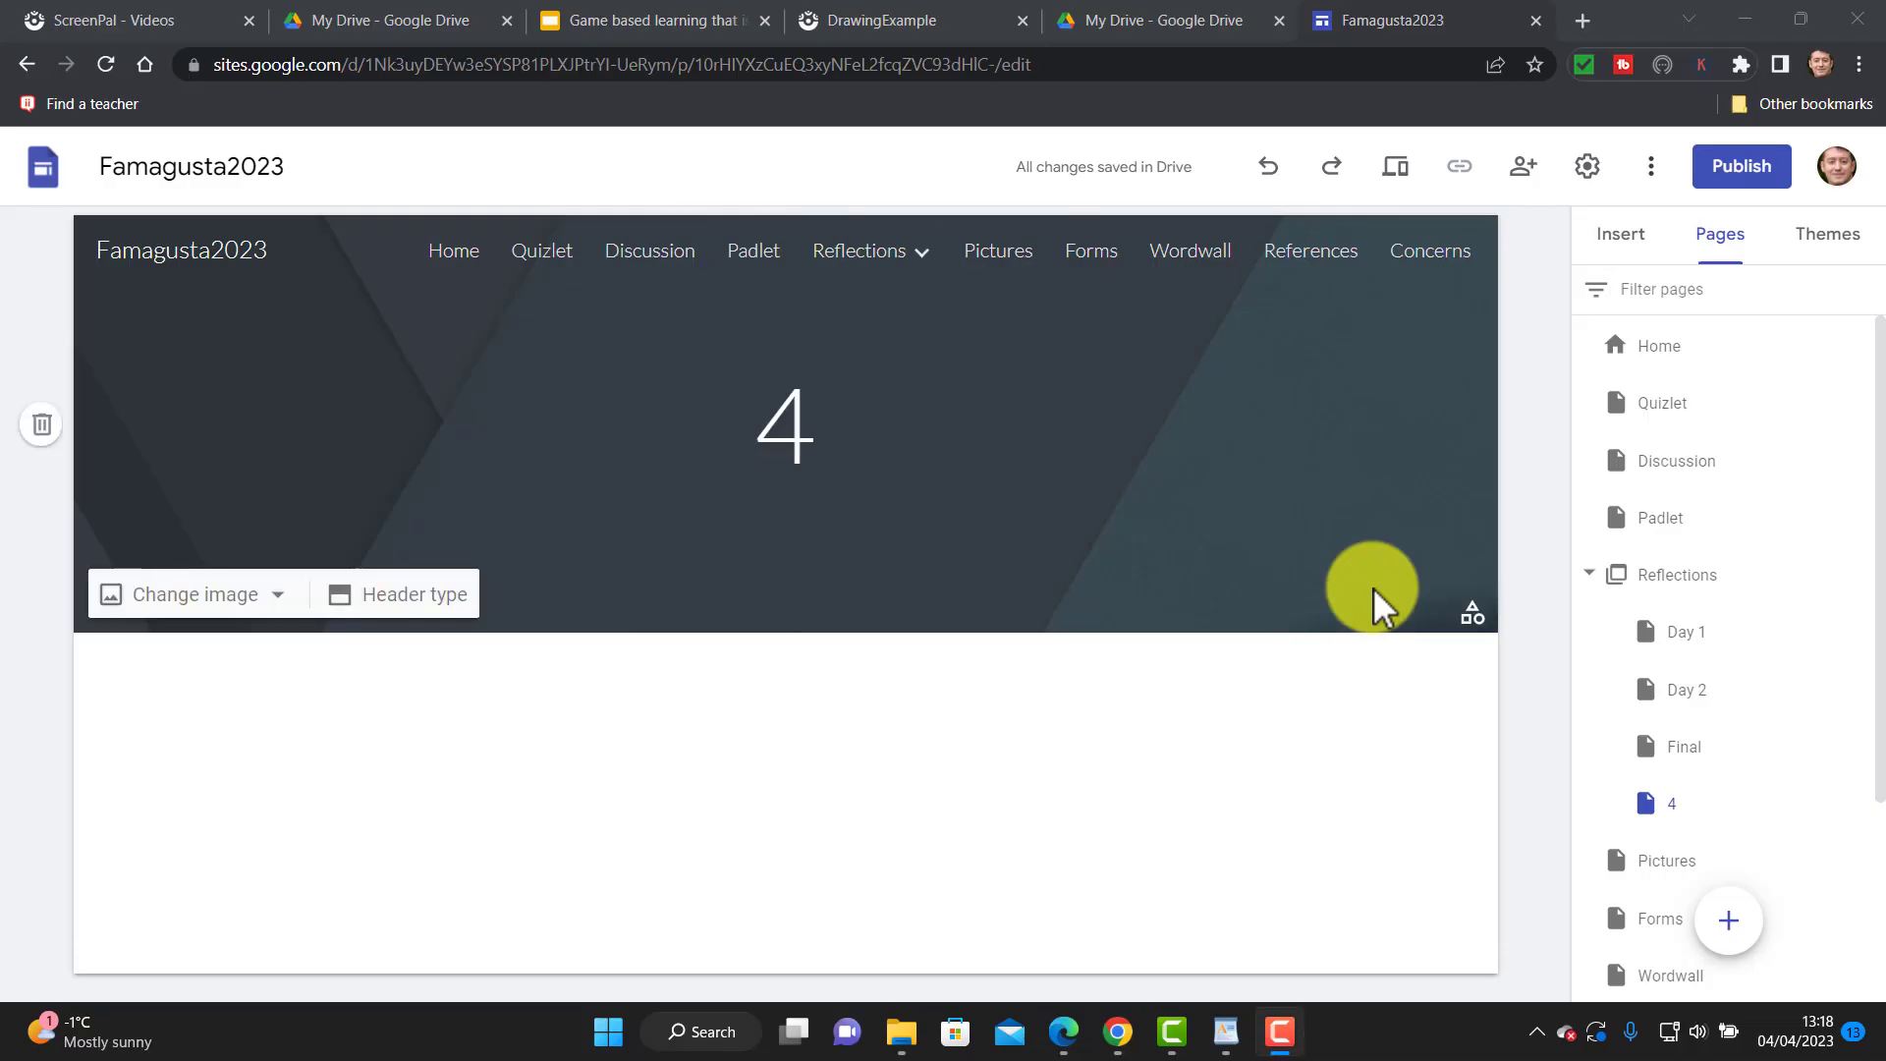
In Google Sites, embed the copied video code below the header of page 4 and enlarge the video to nearly the full page width
{"action": "double_click", "coordinate": [664, 789]}
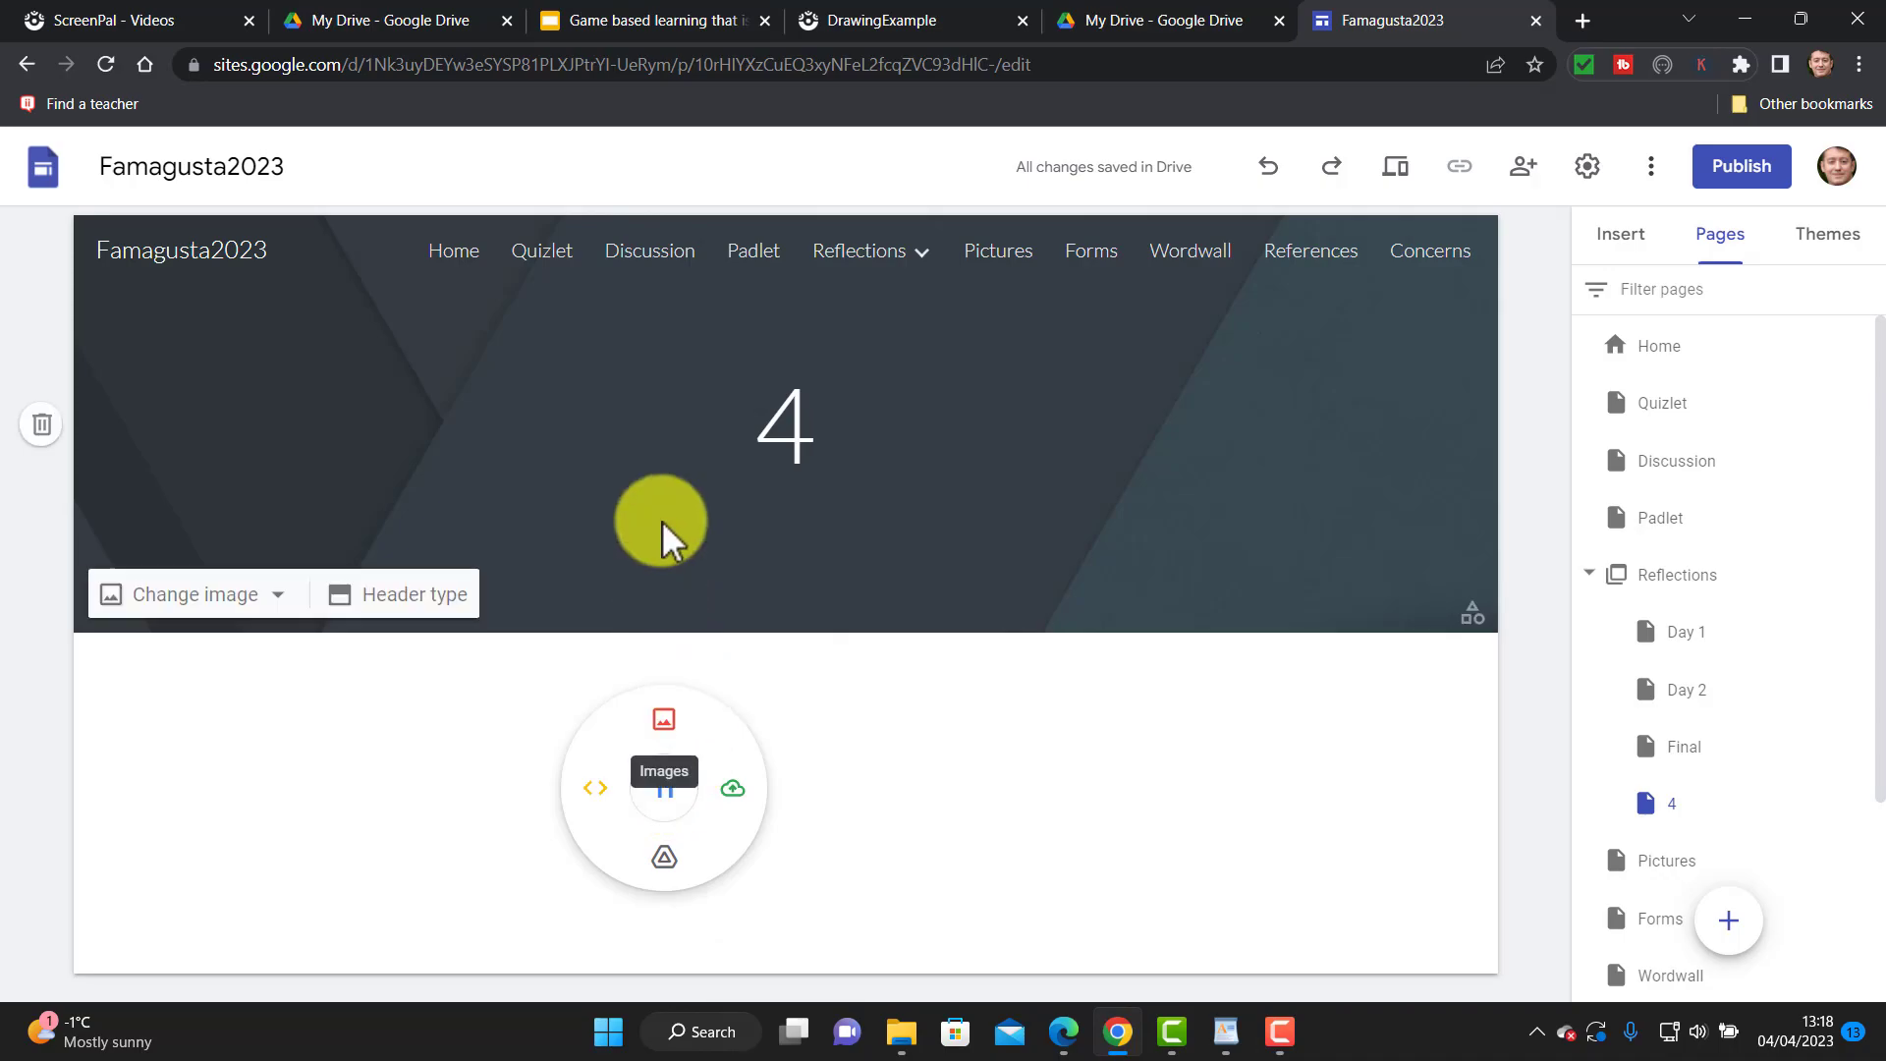
{"action": "left_click", "coordinate": [598, 792]}
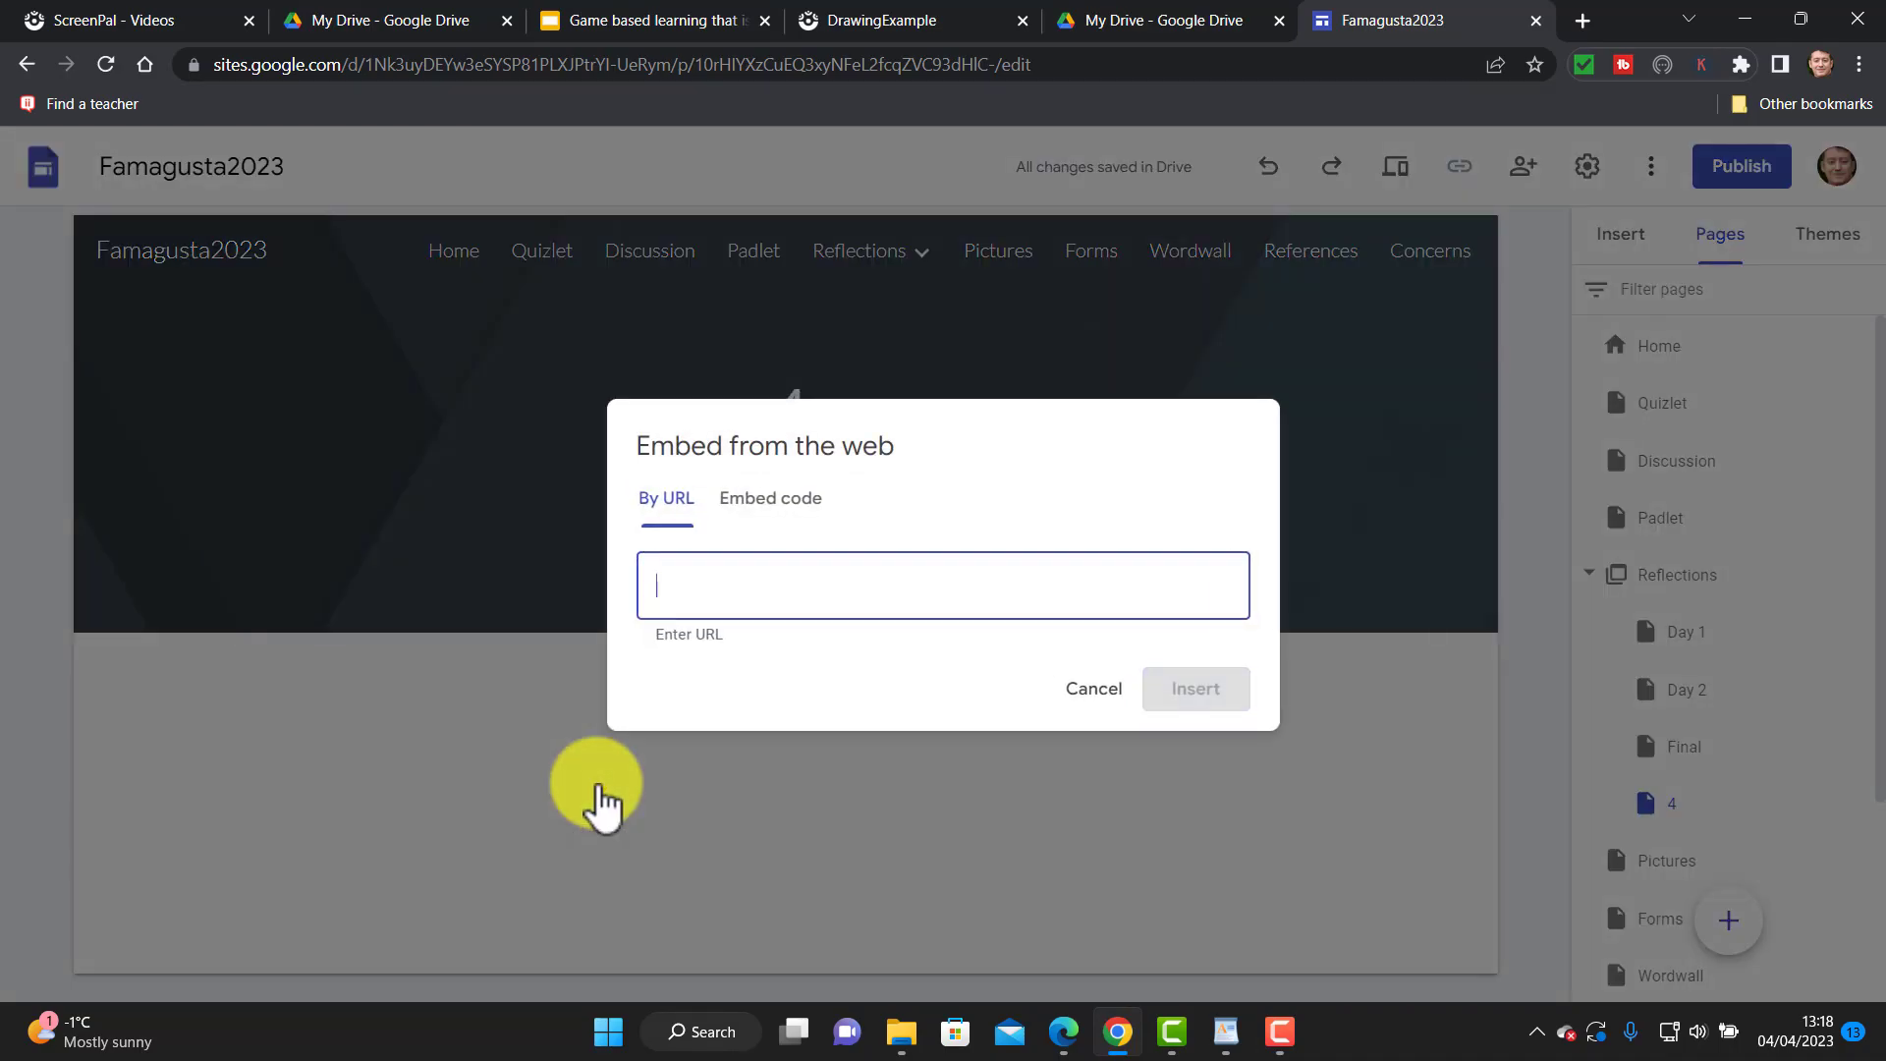
{"action": "left_click", "coordinate": [771, 501]}
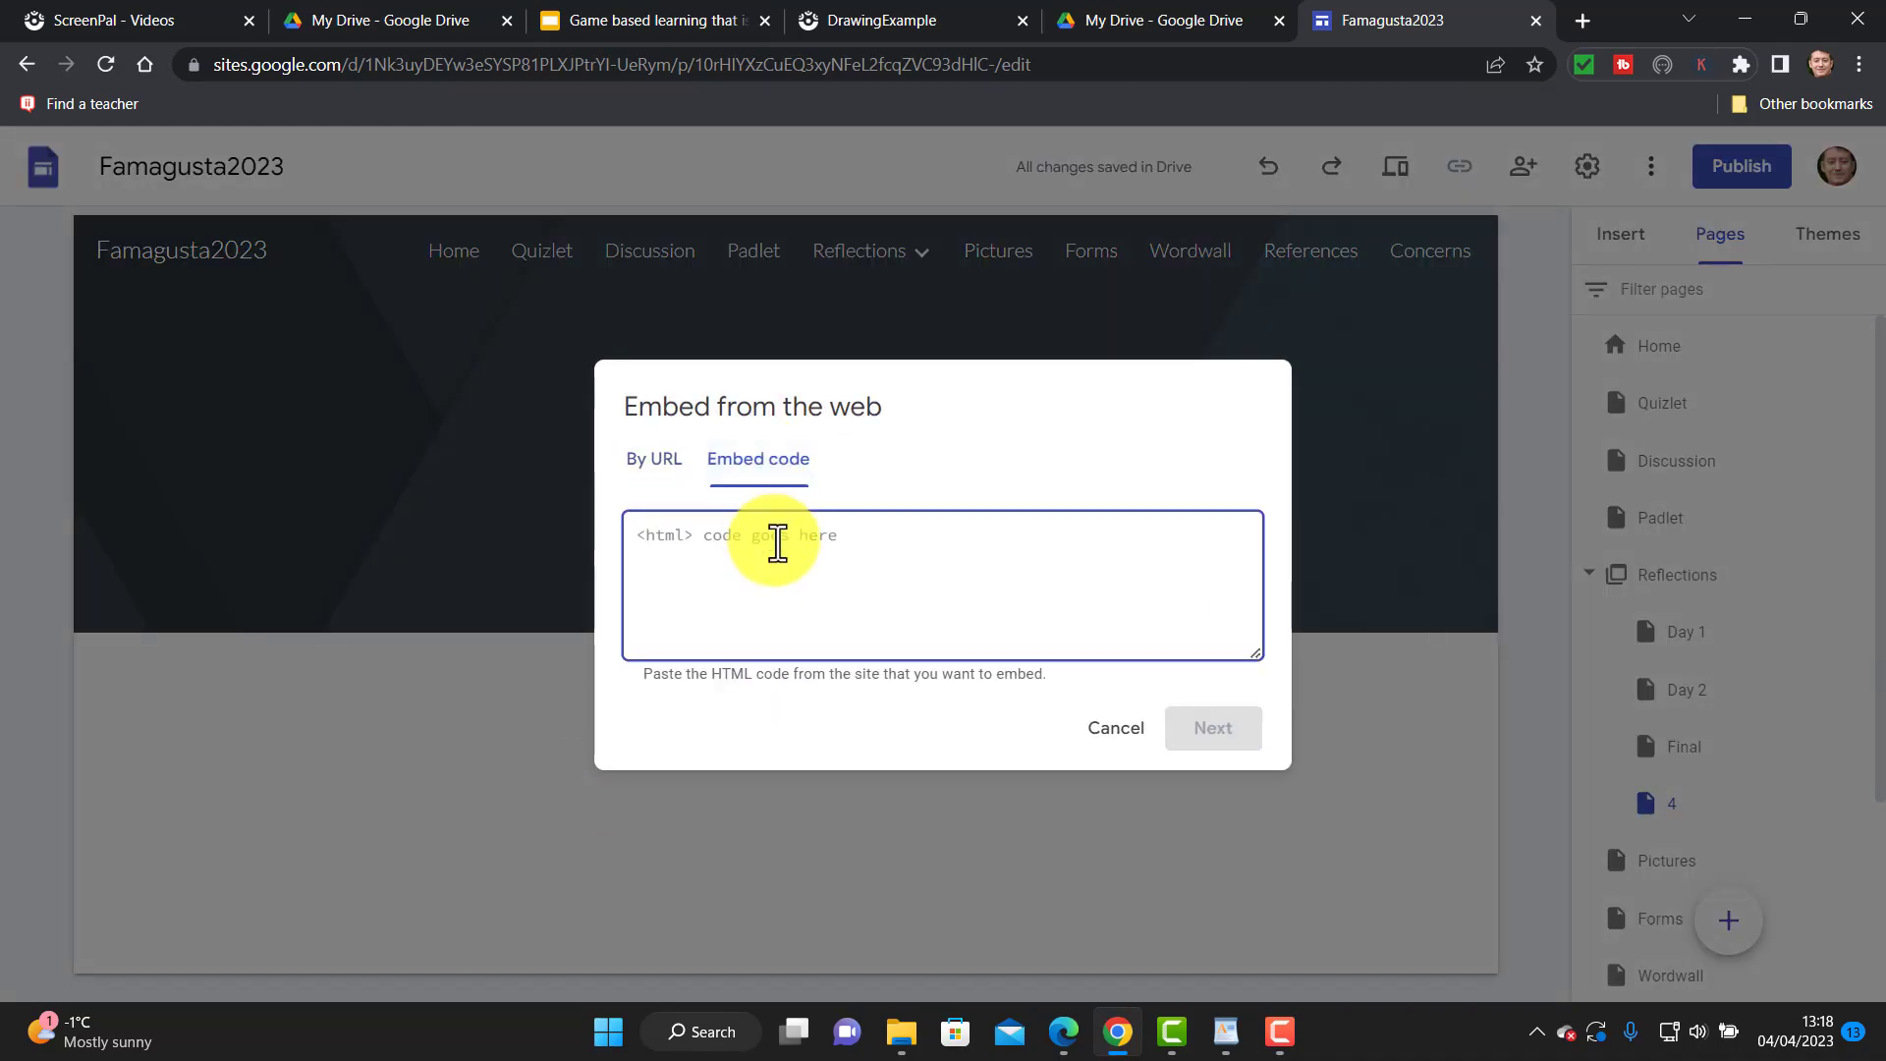
{"action": "key", "text": "ctrl+v"}
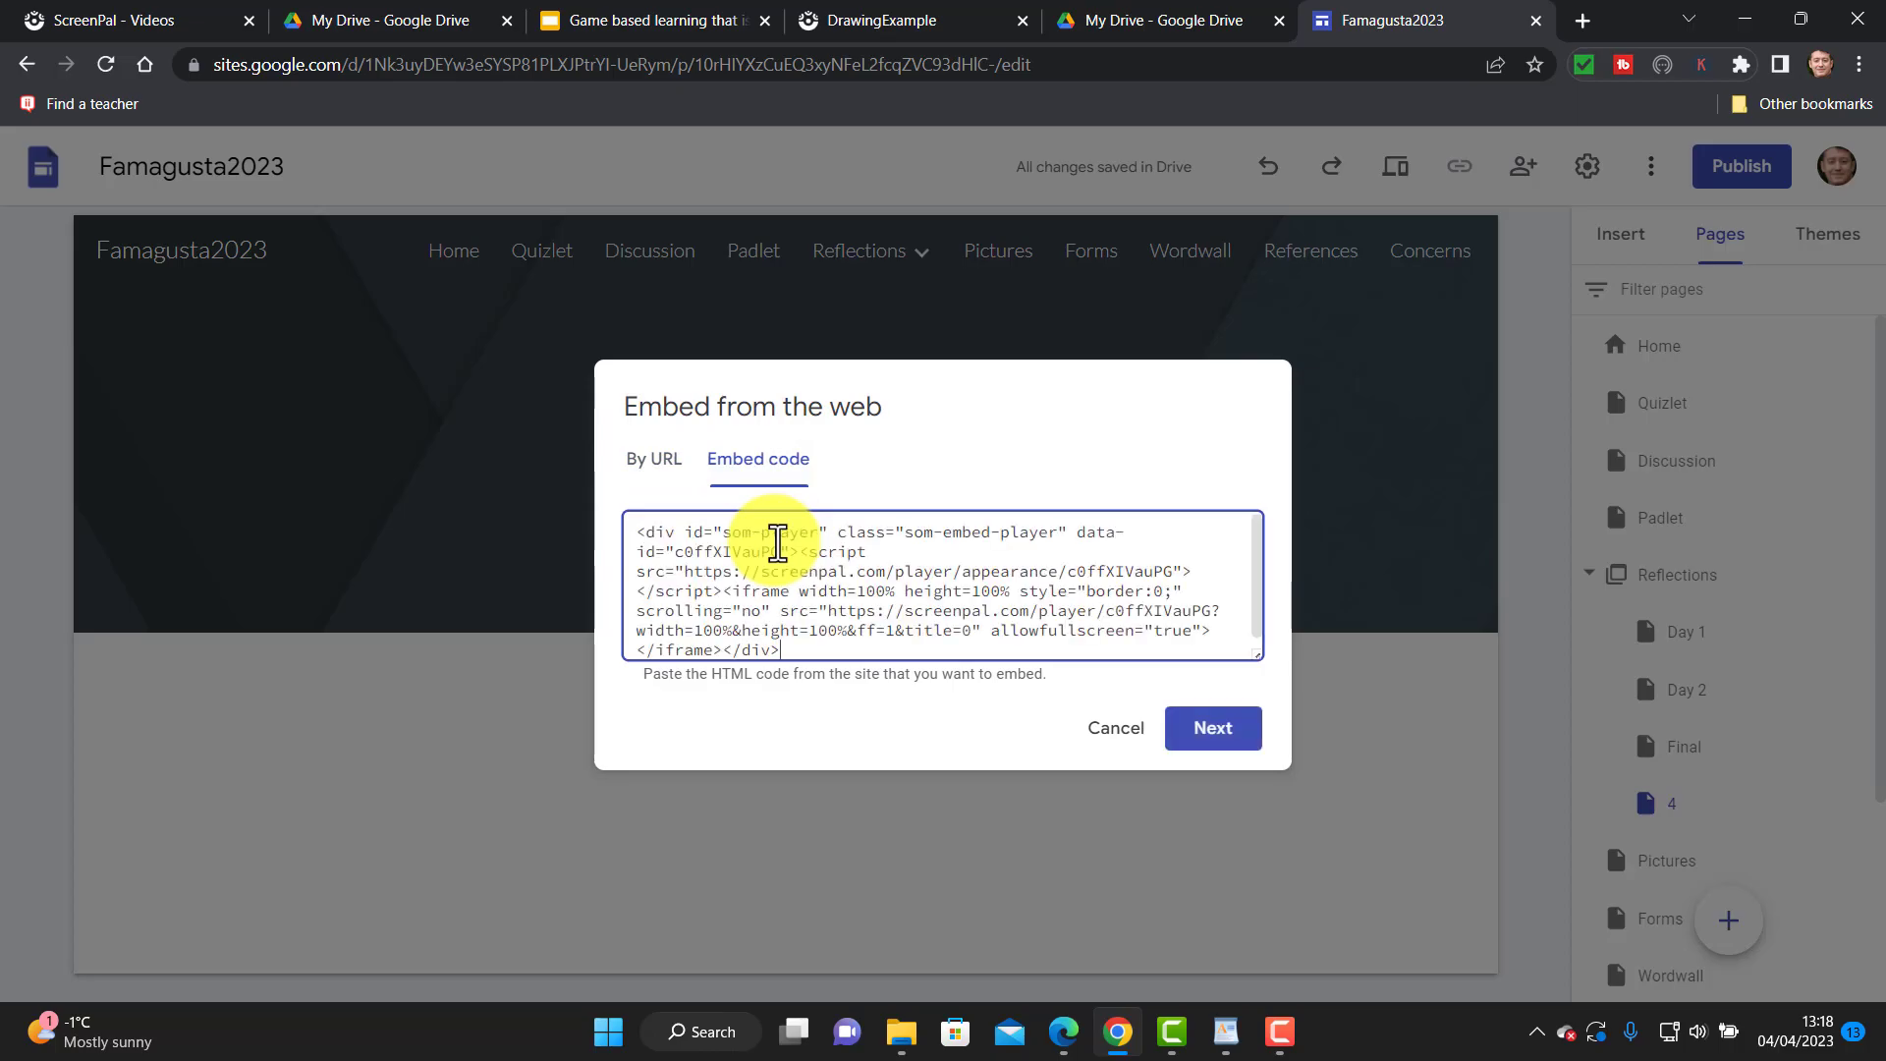
{"action": "left_click", "coordinate": [1226, 739]}
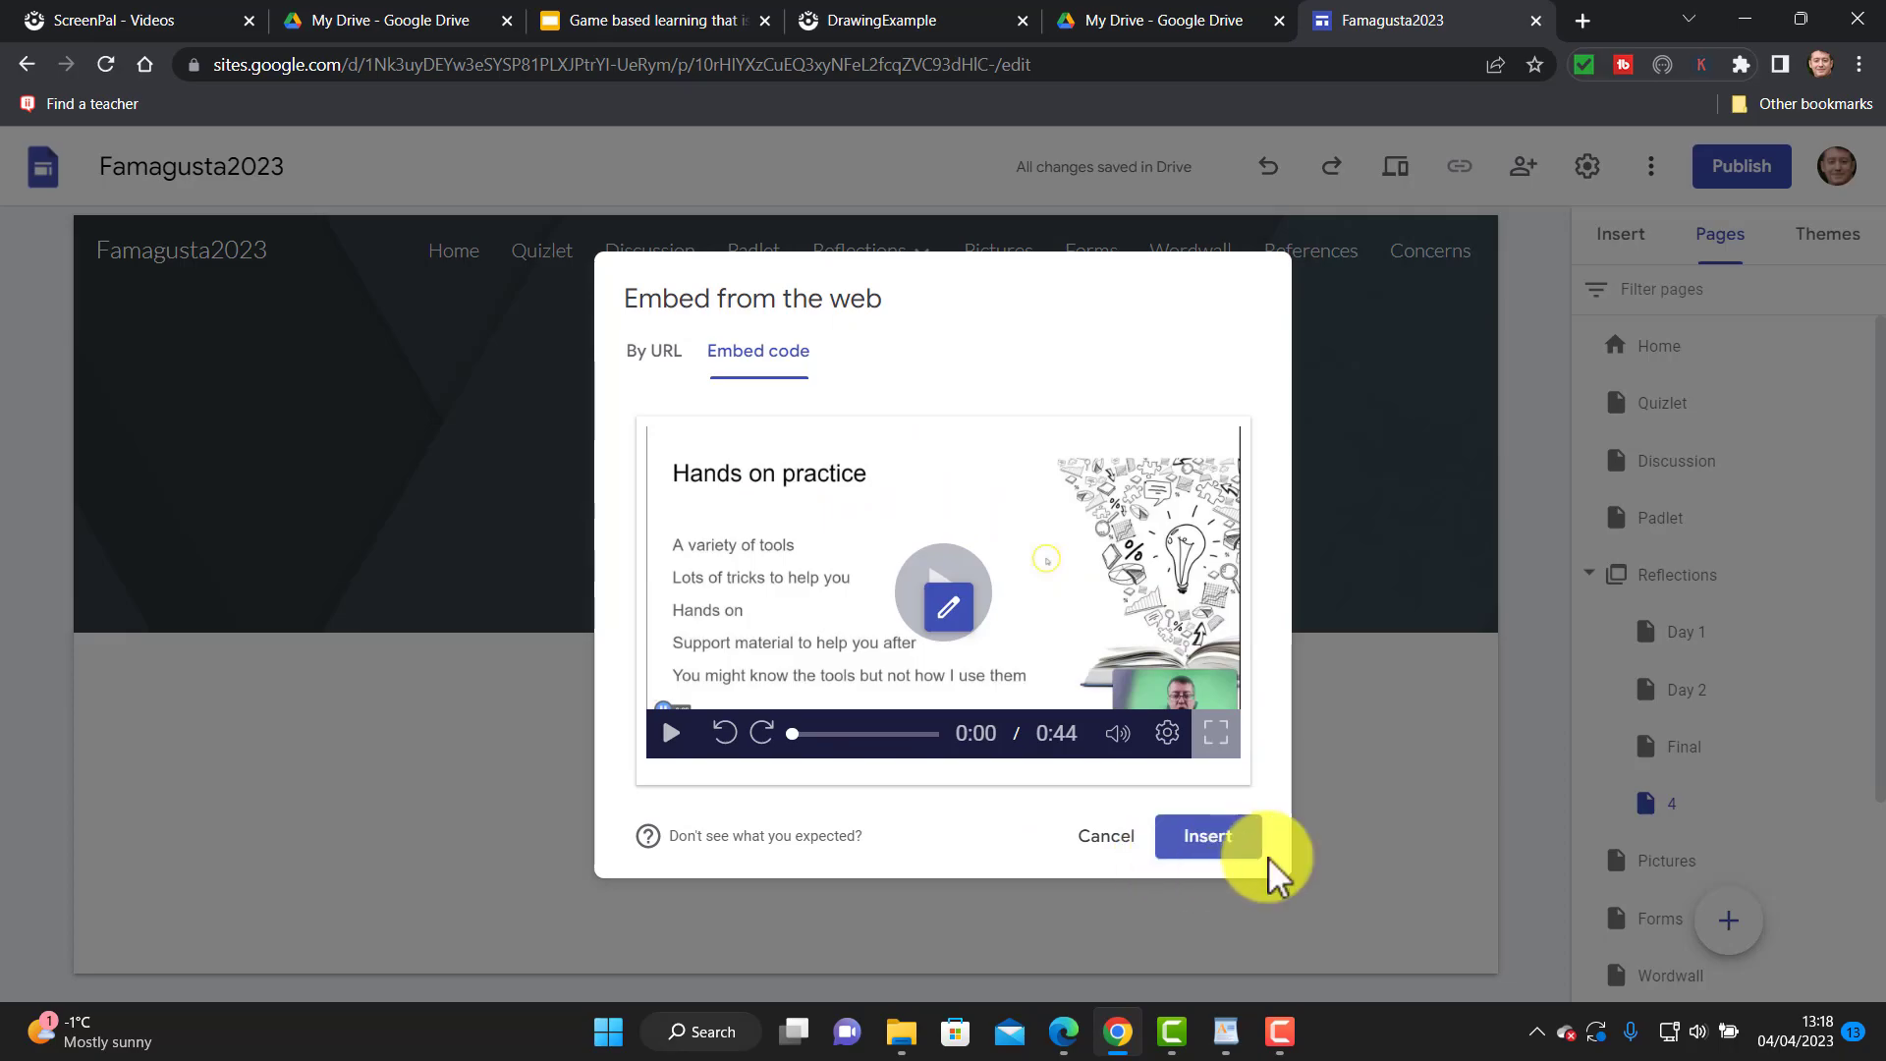
{"action": "left_click", "coordinate": [1219, 843]}
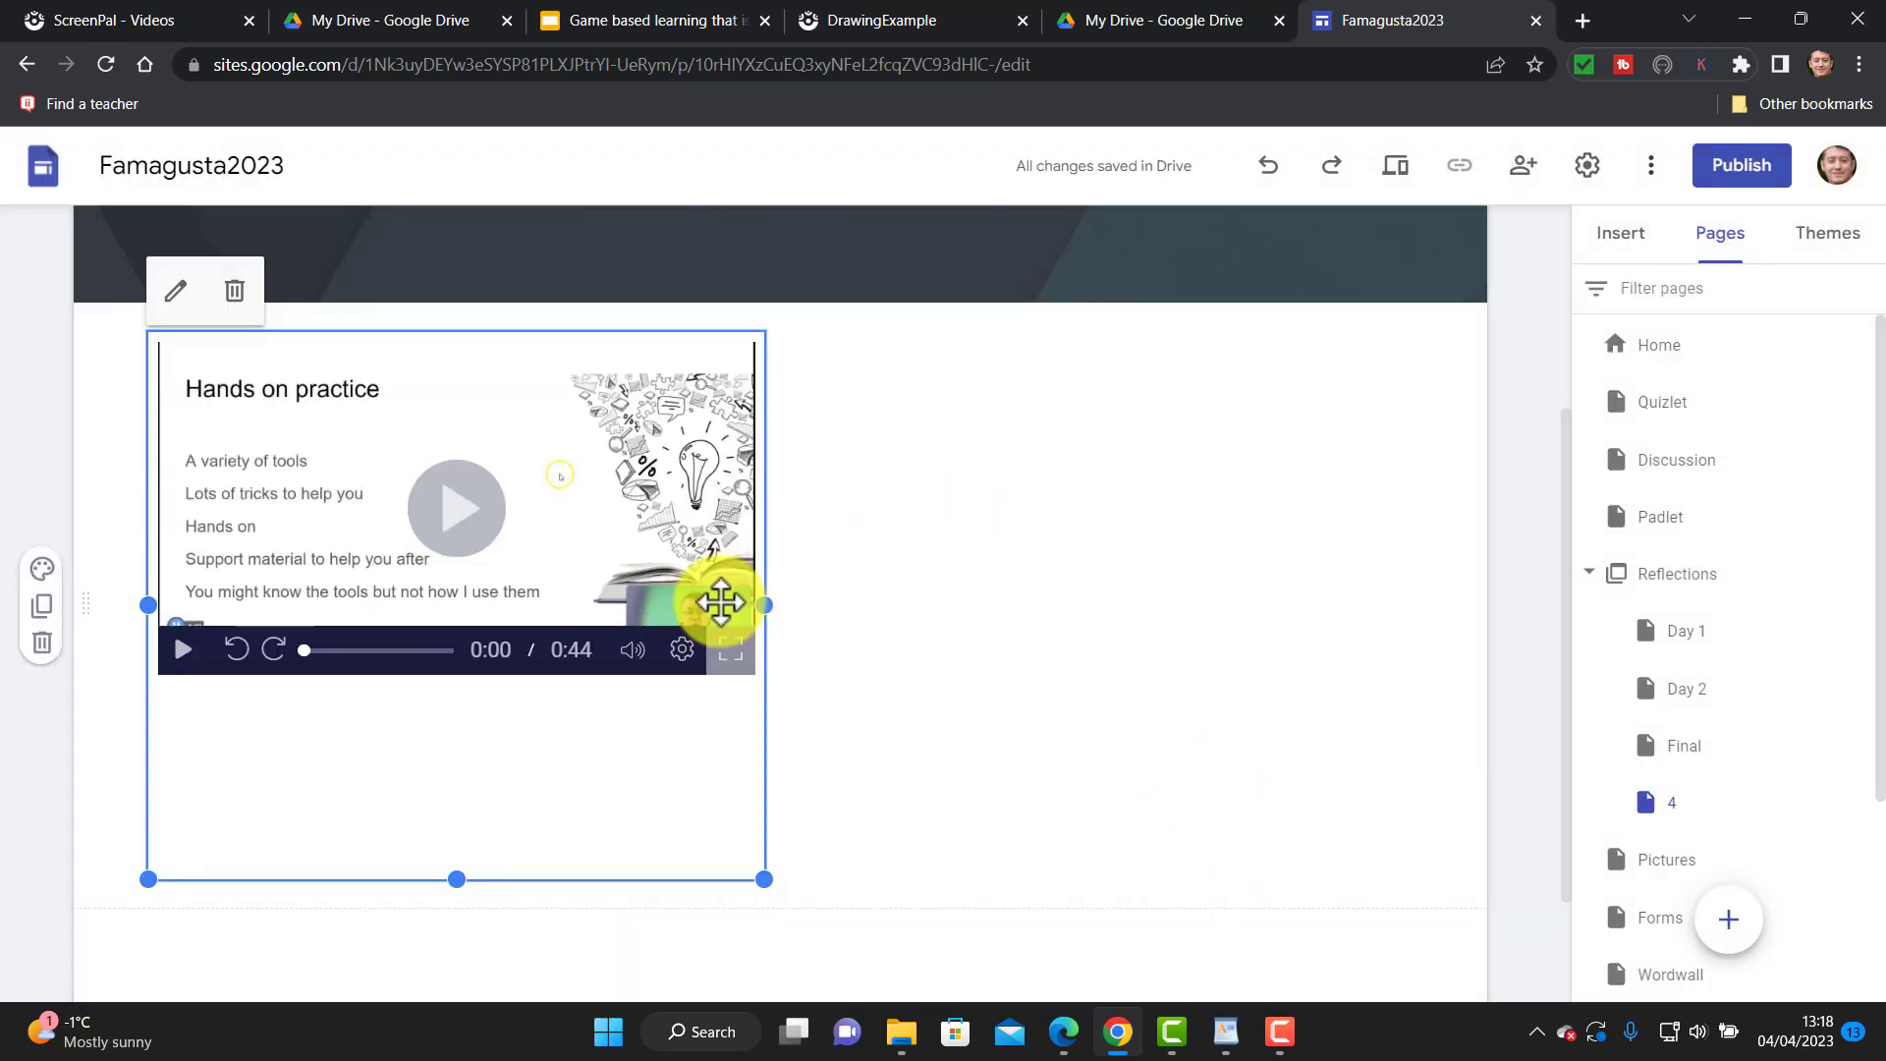
{"action": "left_click_drag", "start_coordinate": [764, 880], "coordinate": [1425, 977]}
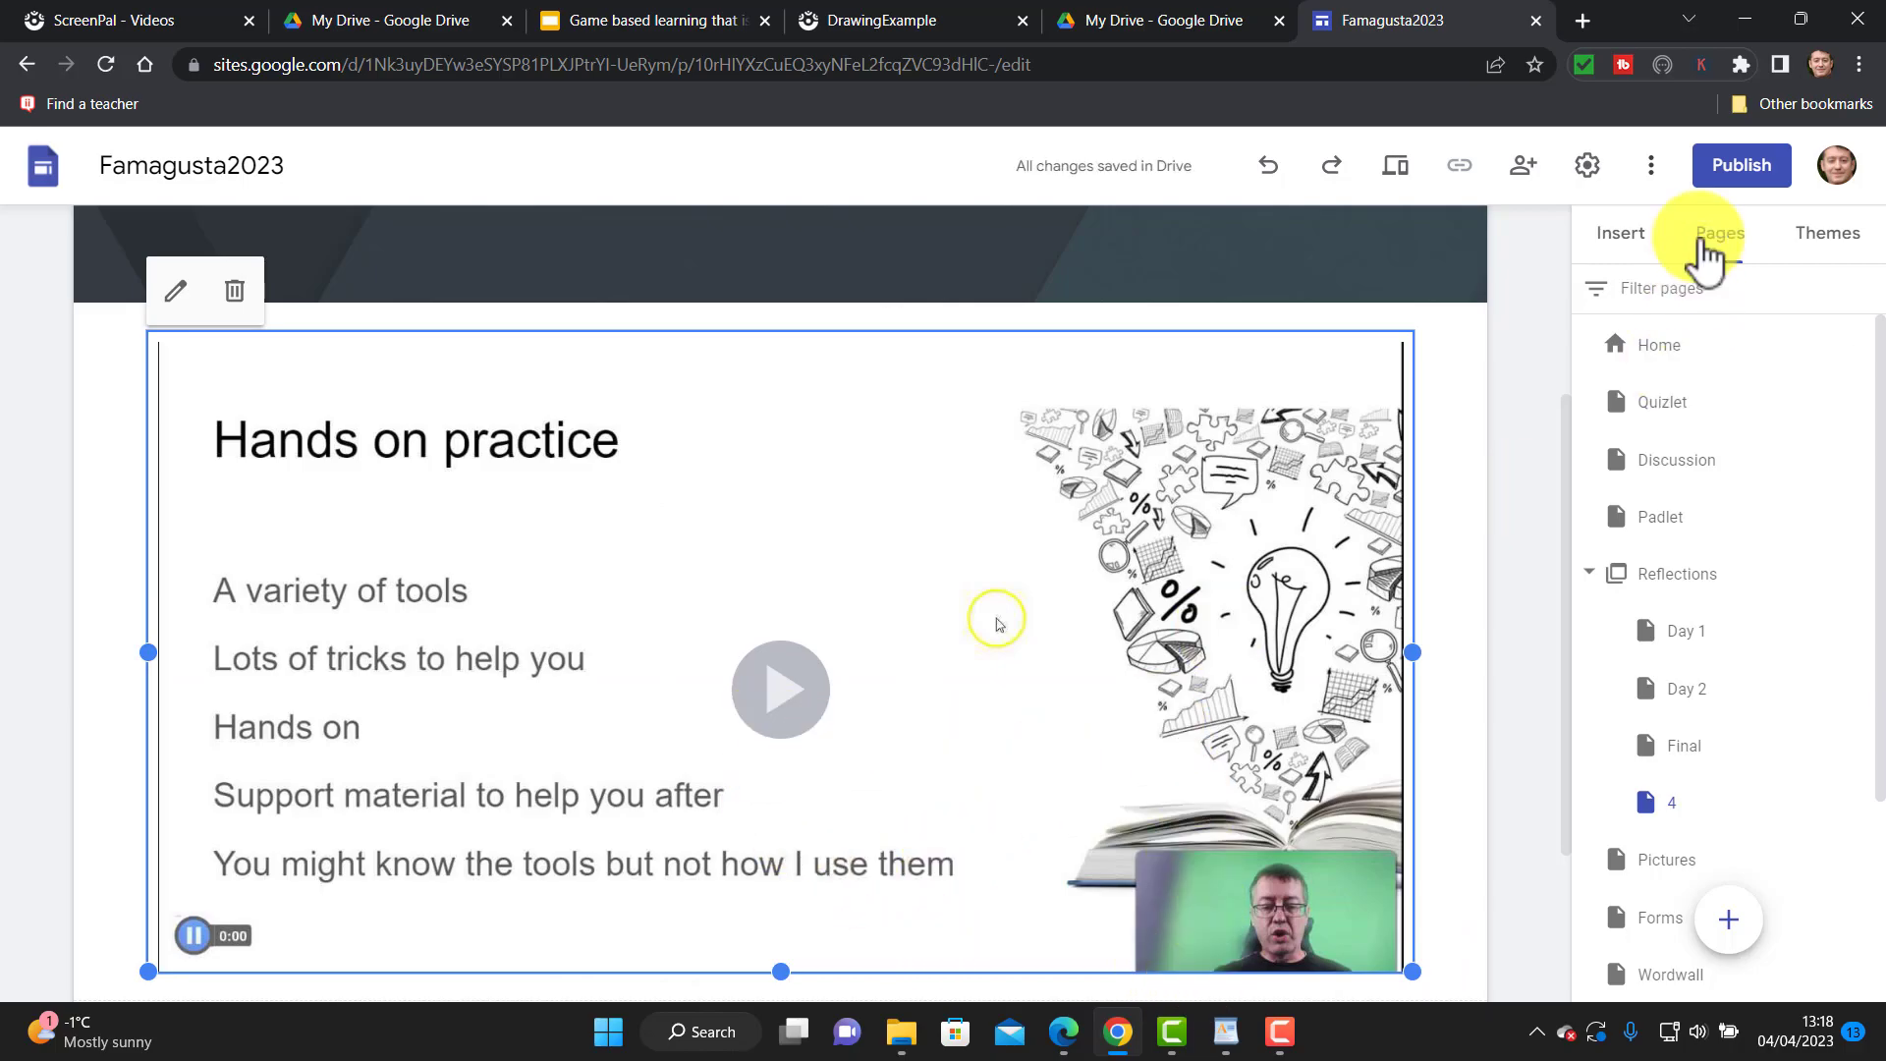
Preview the Famagusta2023 site page and play the embedded video
{"action": "left_click", "coordinate": [1403, 175]}
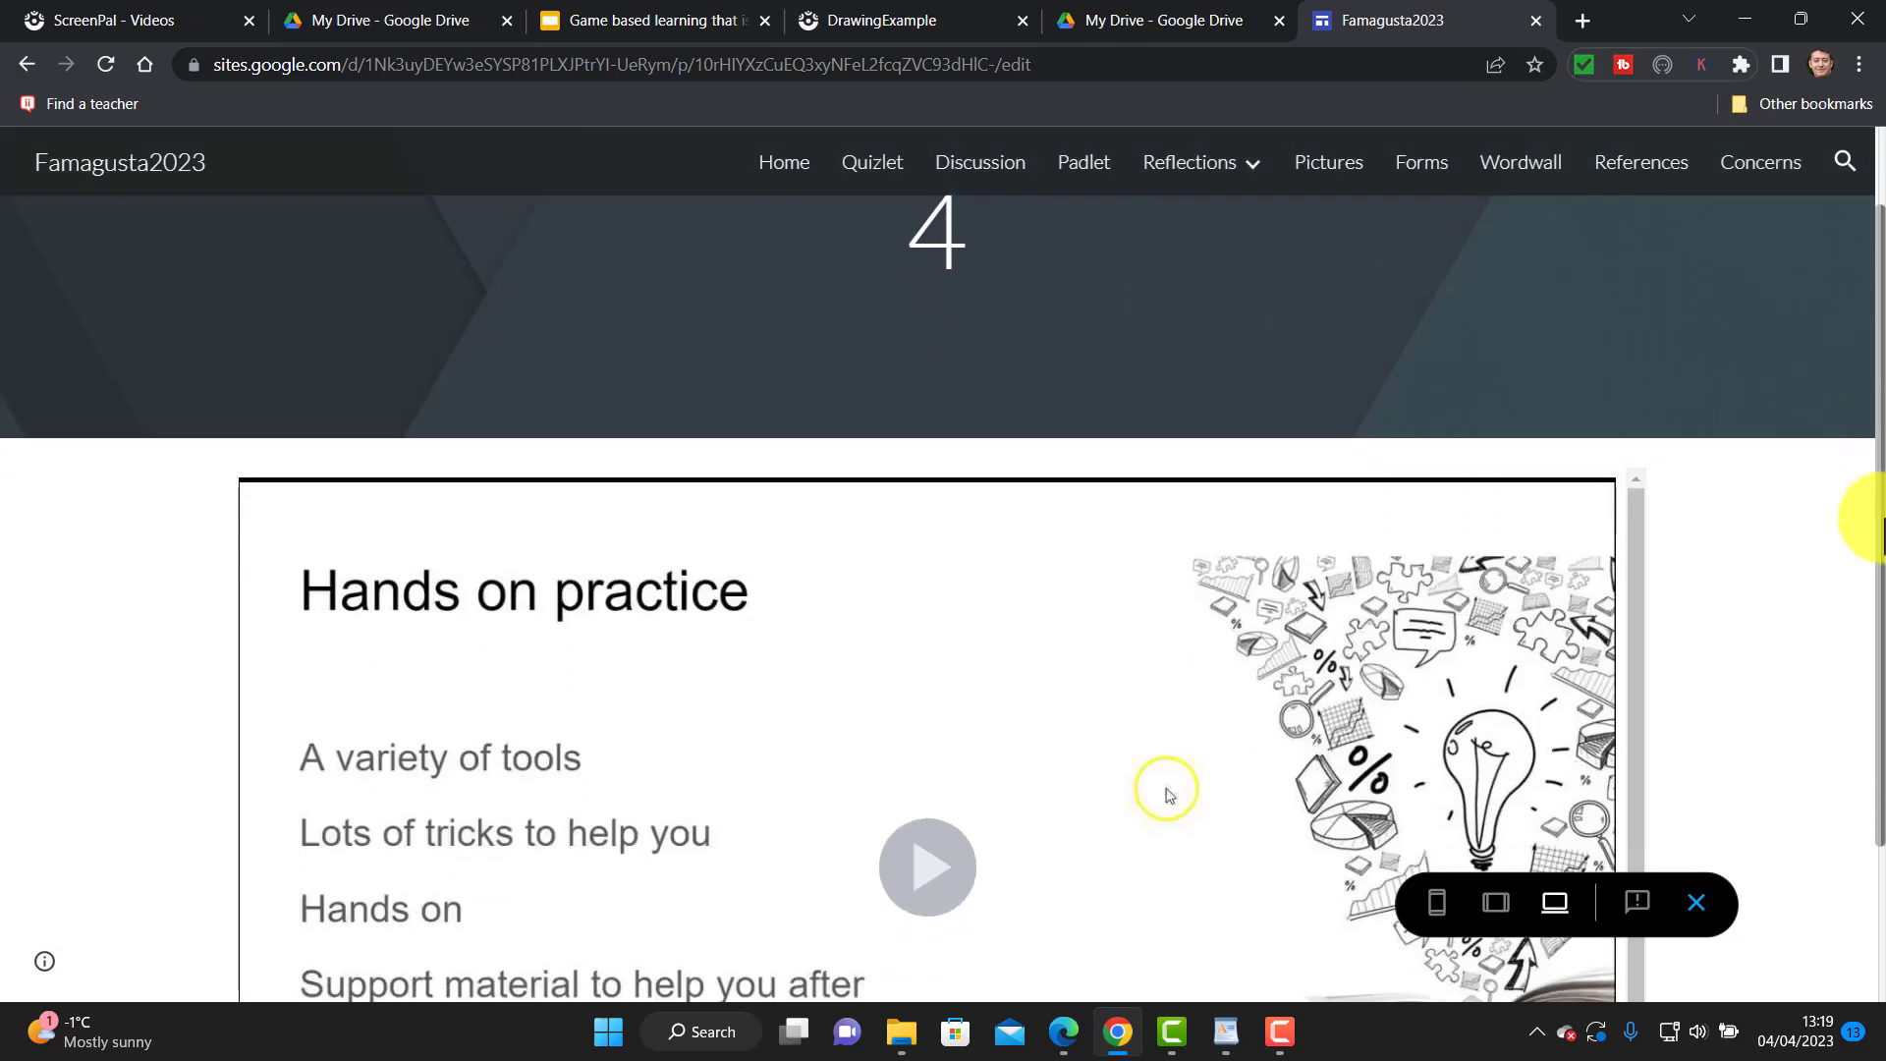
{"action": "left_click_drag", "start_coordinate": [1878, 520], "coordinate": [1877, 678]}
{"action": "left_click", "coordinate": [917, 671]}
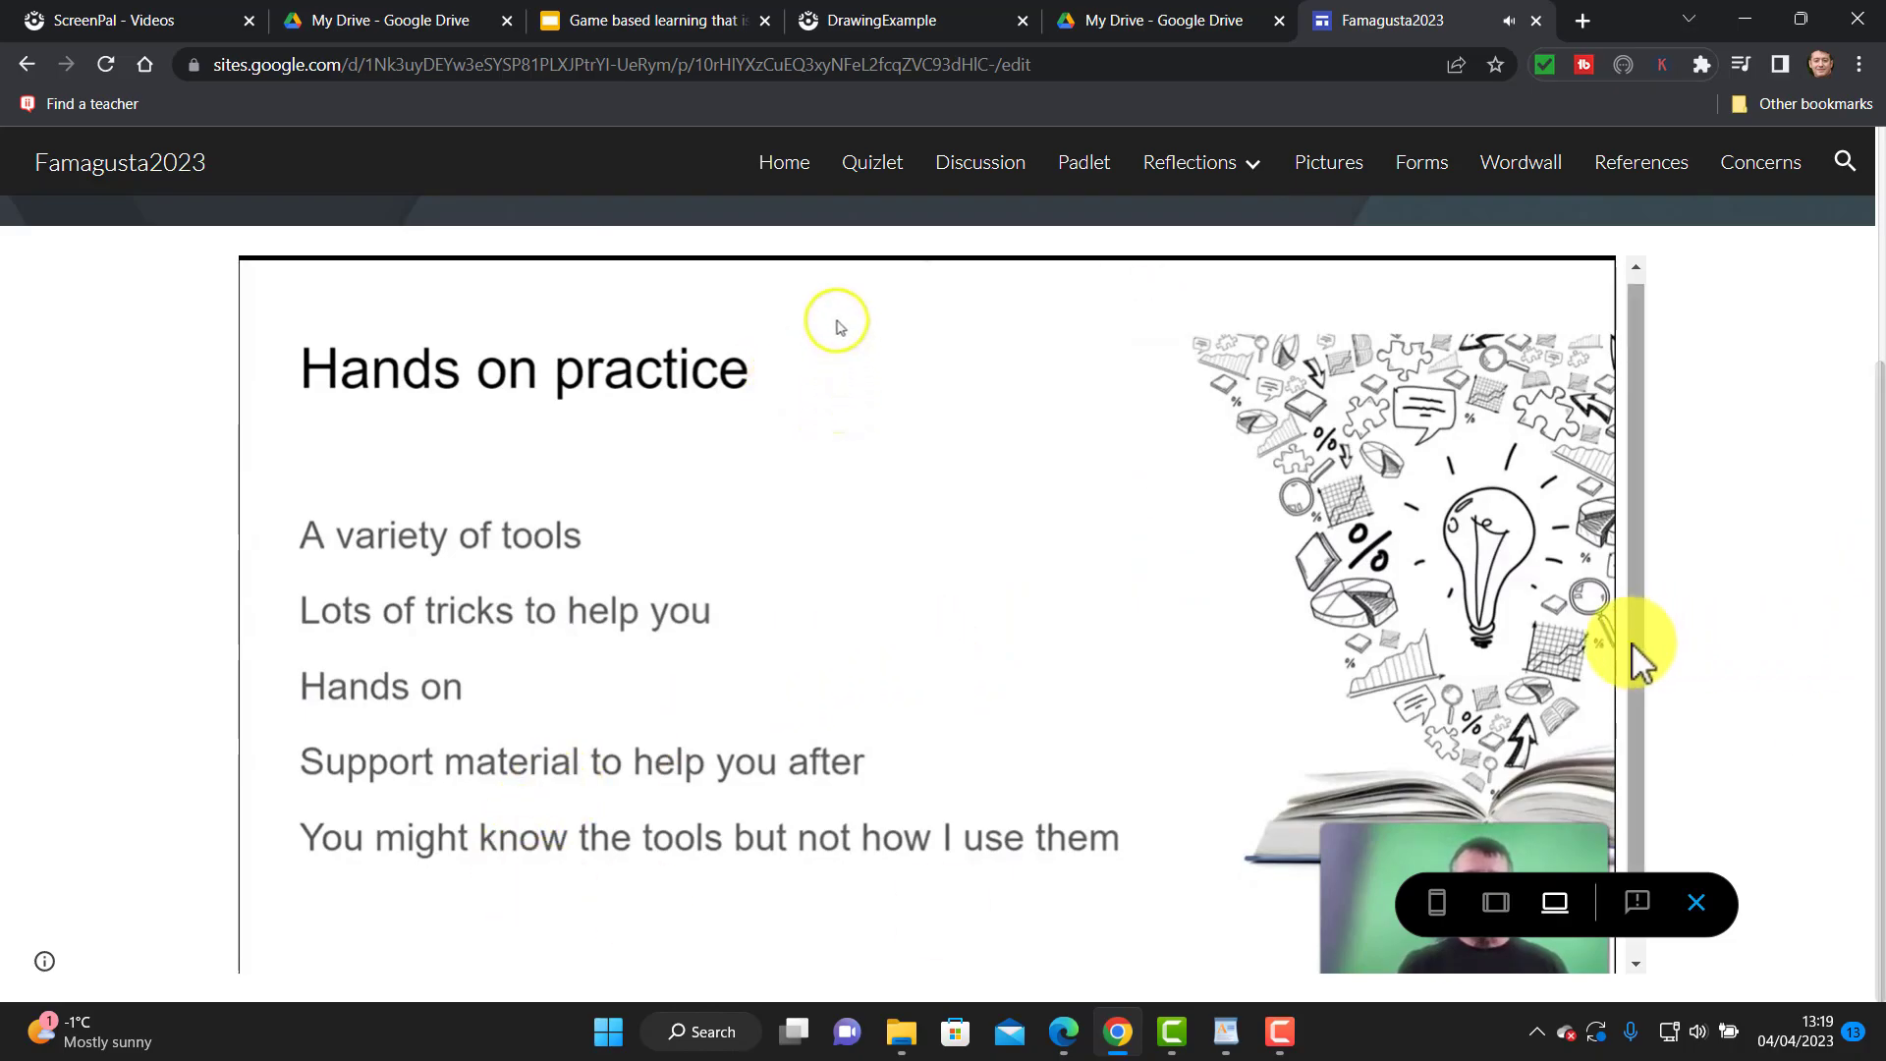
Pause the embedded video in the site preview
{"action": "scroll", "coordinate": [1633, 727], "scroll_direction": "down", "scroll_amount": 1}
{"action": "left_click", "coordinate": [263, 940]}
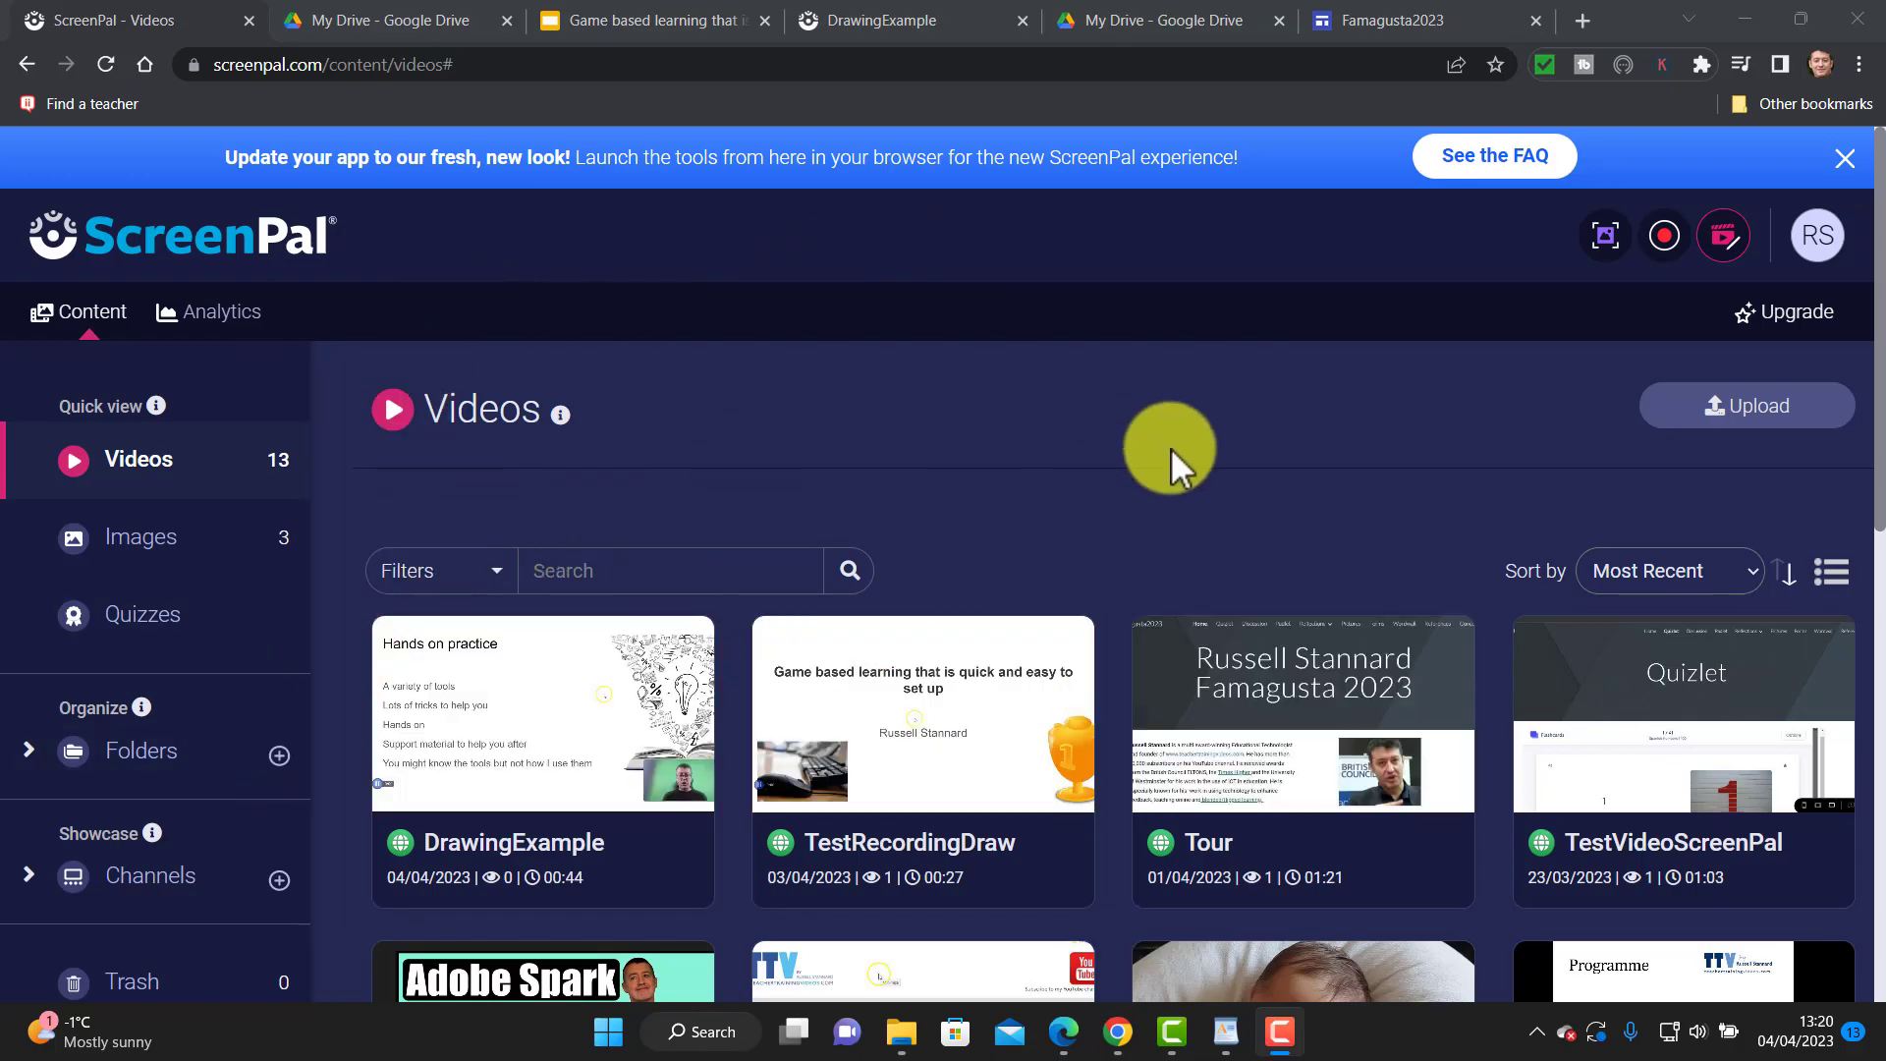
Create a folder named Presentation in the ScreenPal library and expand the folder list
{"action": "left_click", "coordinate": [280, 756]}
{"action": "type", "text": "Presentation"}
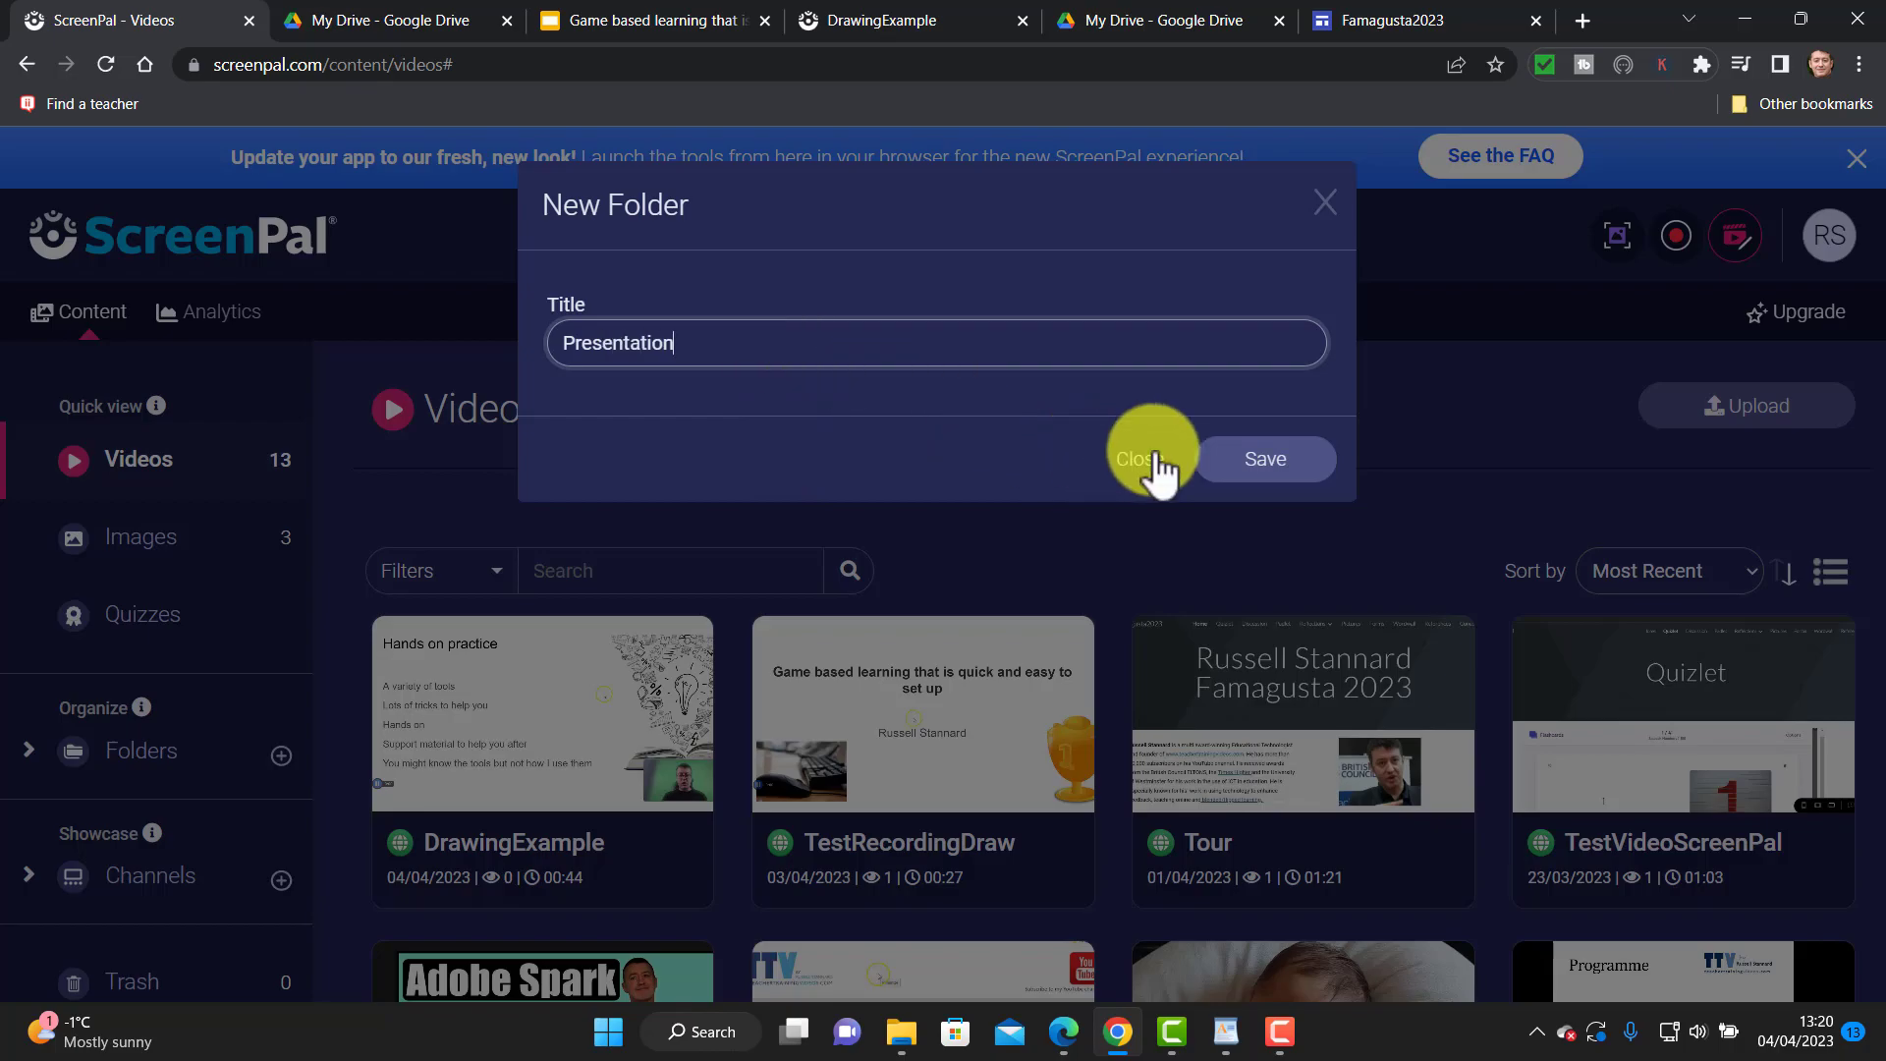
{"action": "left_click", "coordinate": [1252, 463]}
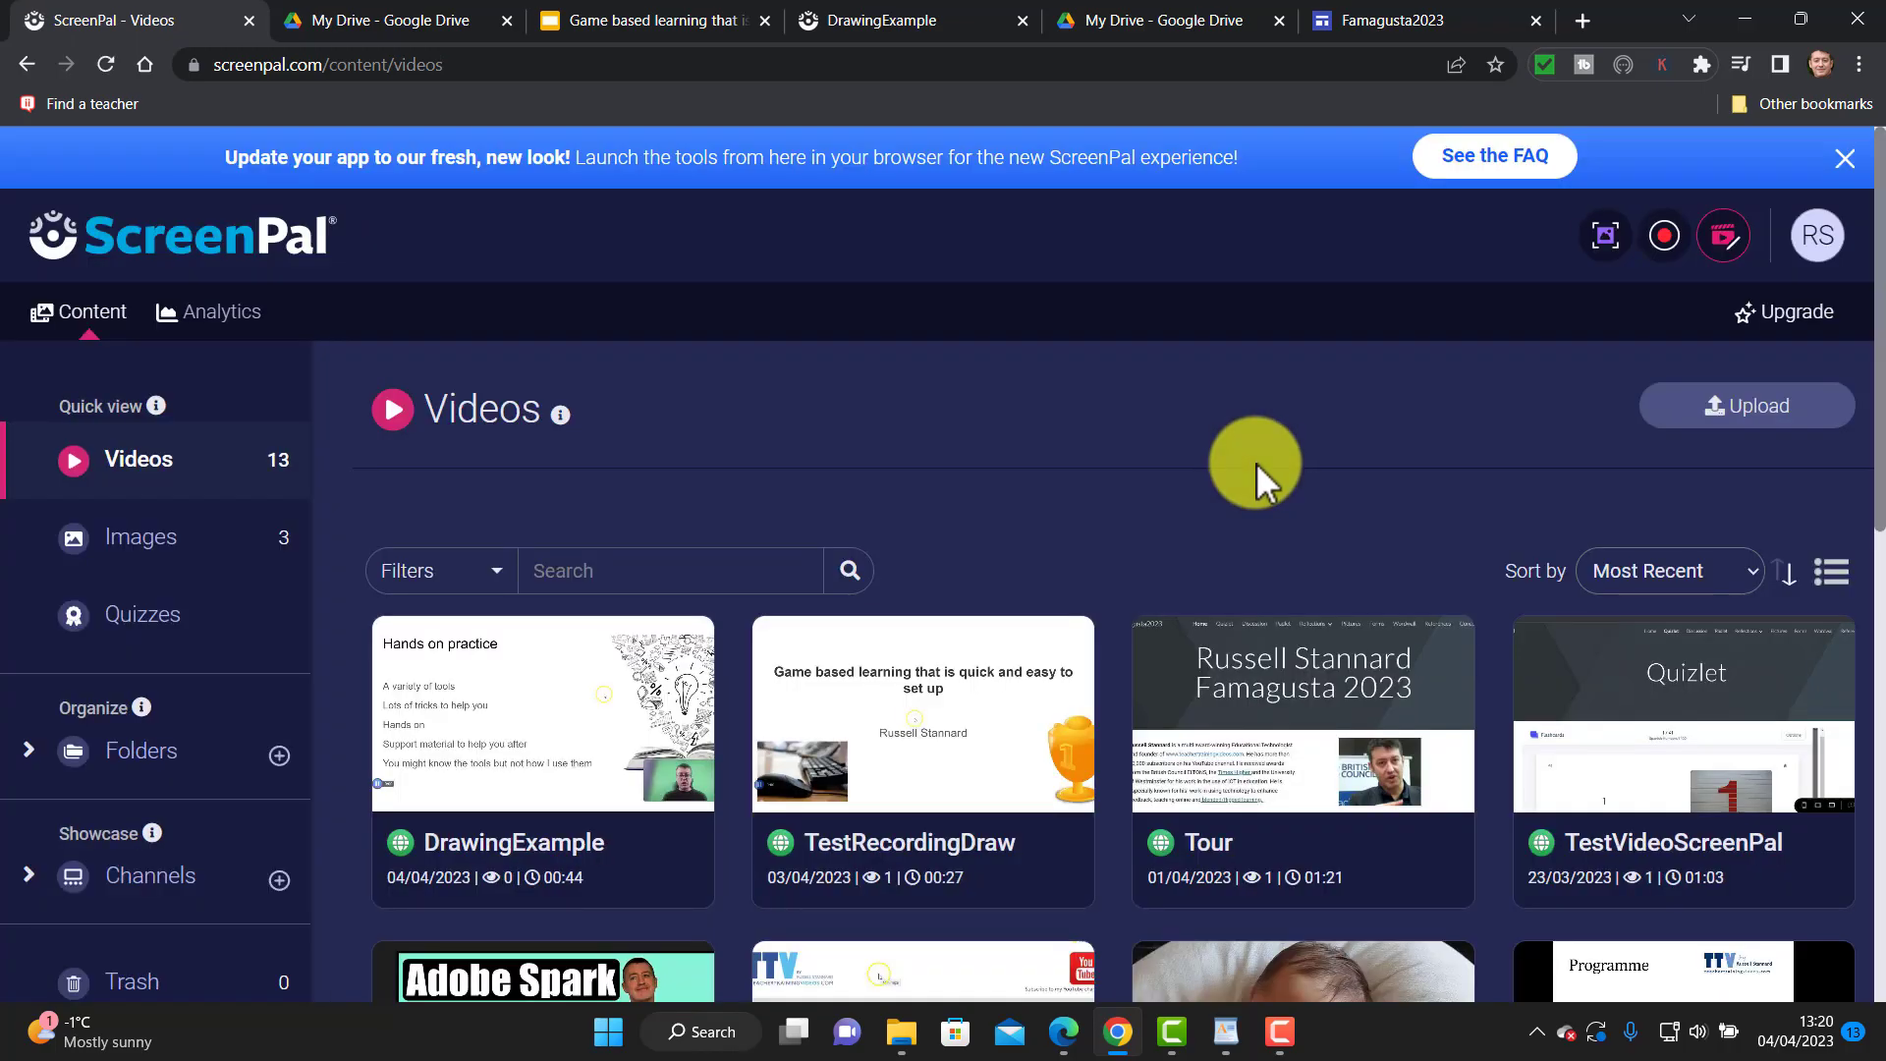
{"action": "left_click", "coordinate": [29, 750]}
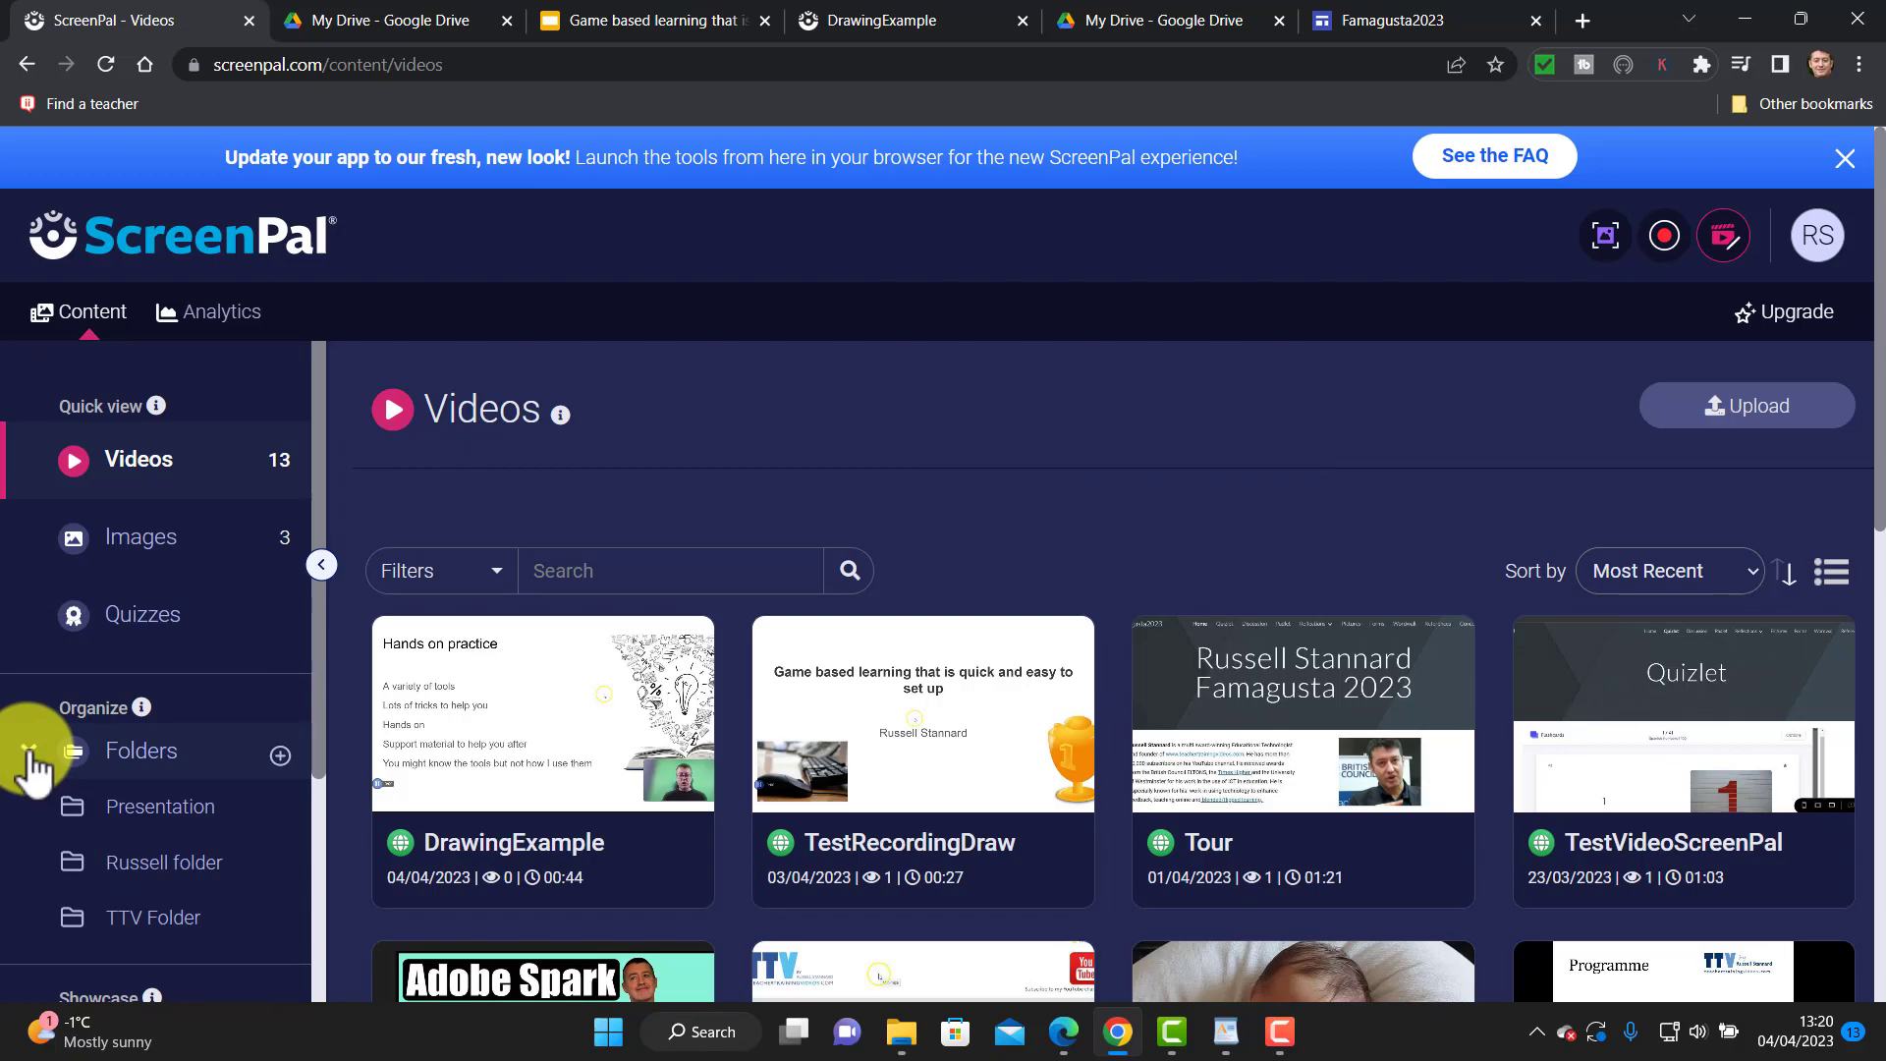
{"action": "scroll", "coordinate": [316, 686], "scroll_direction": "down", "scroll_amount": 1}
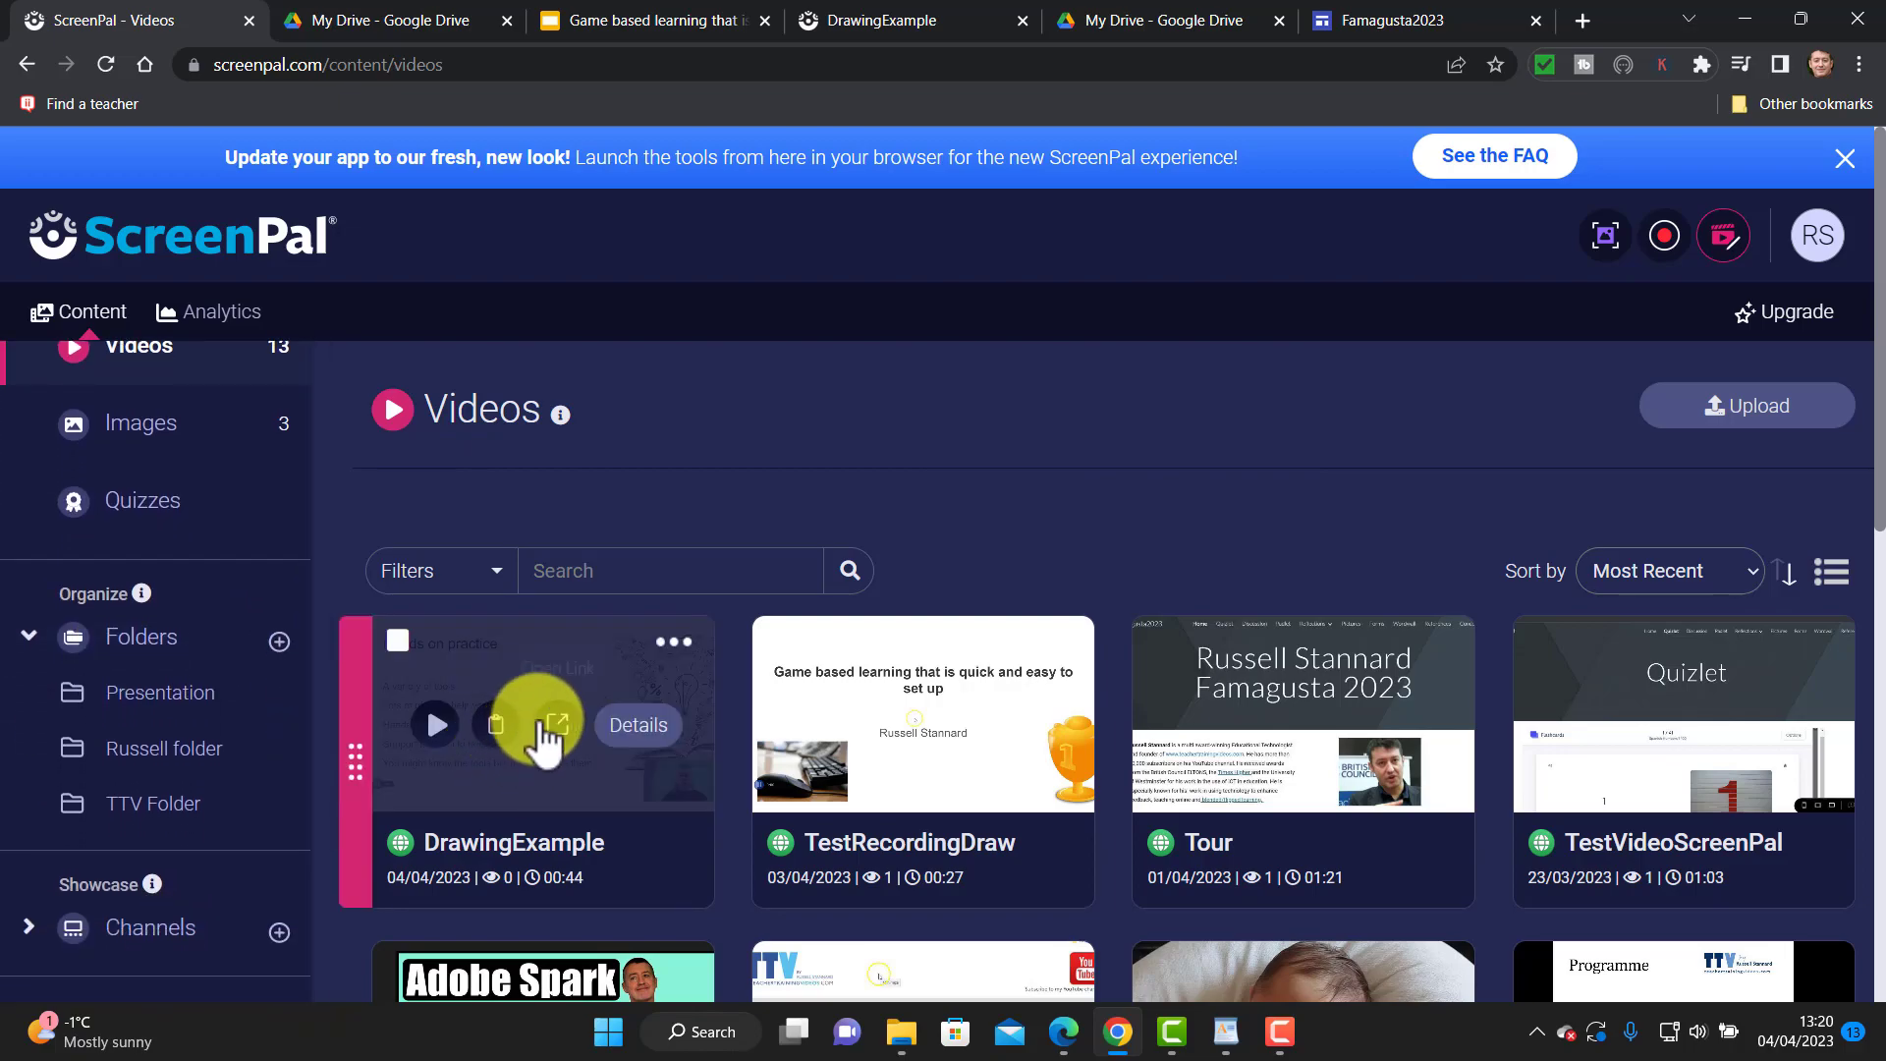
Move the DrawingExample video to the Presentation folder
{"action": "mouse_move", "coordinate": [481, 722]}
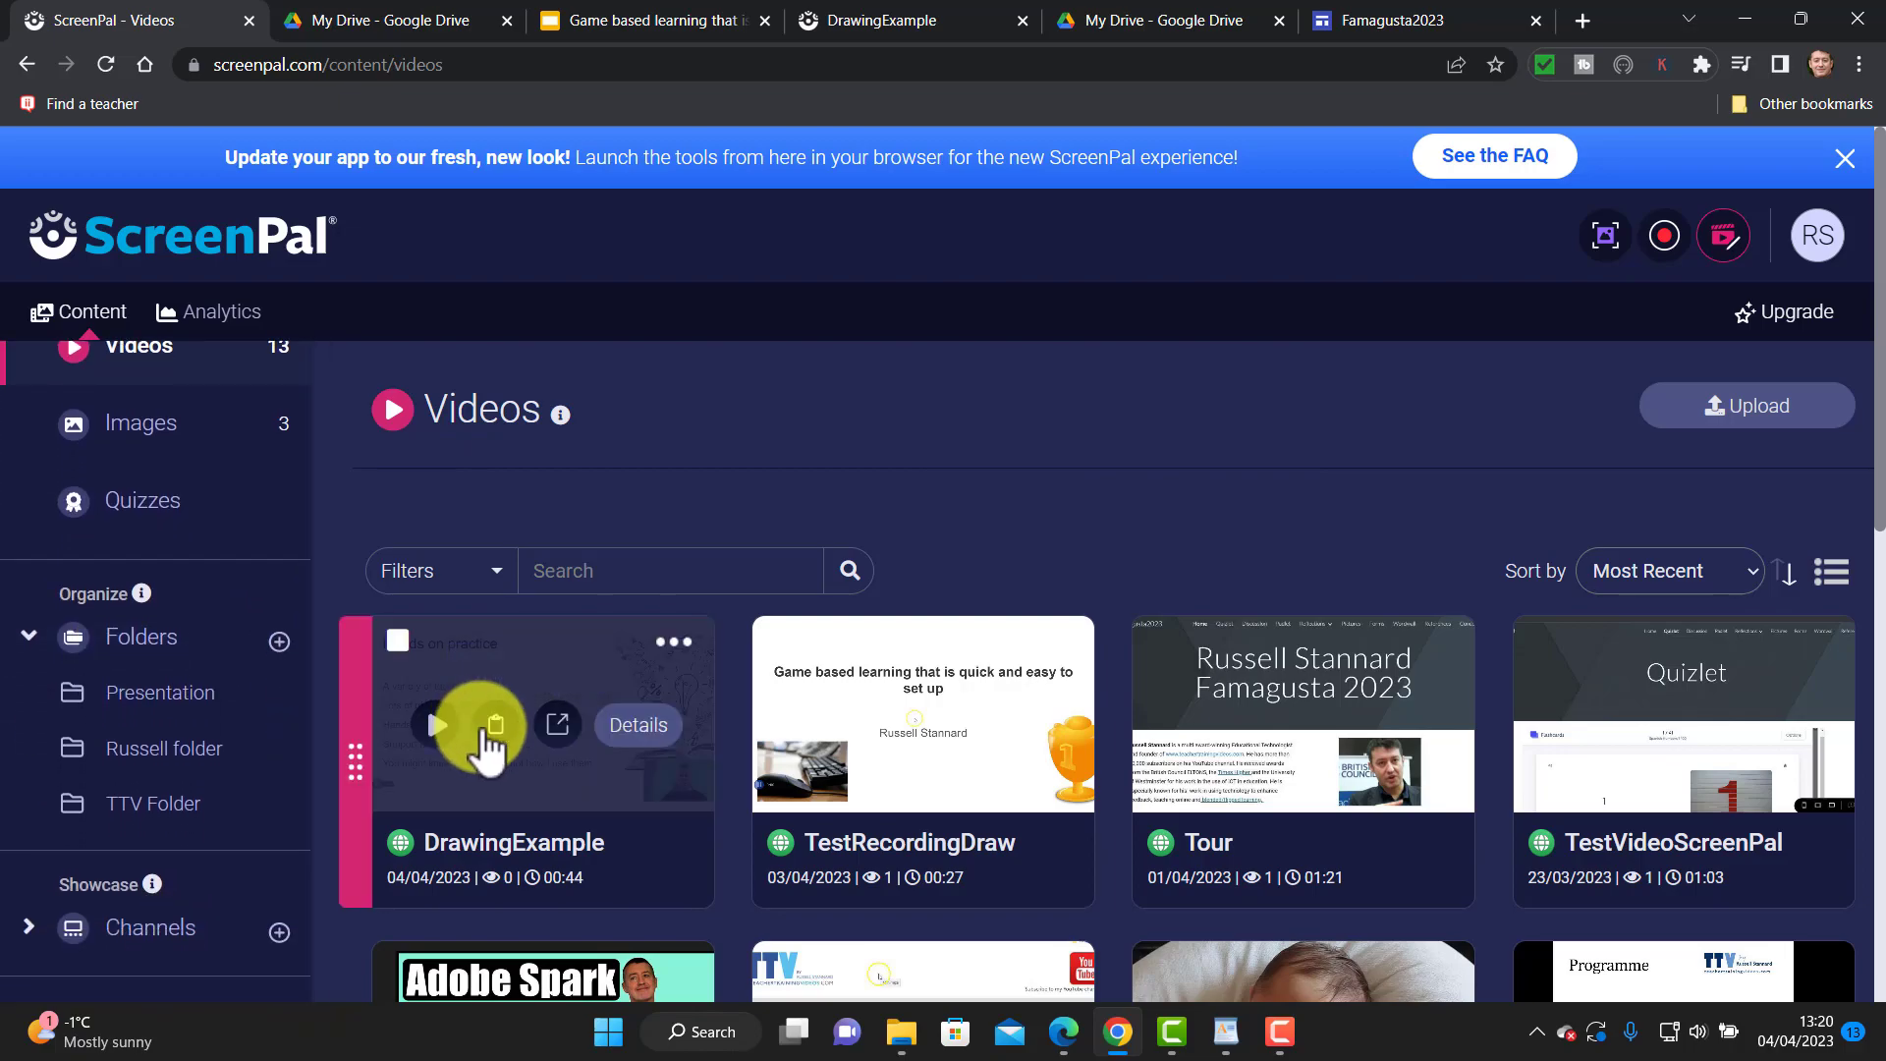
{"action": "left_click", "coordinate": [674, 641]}
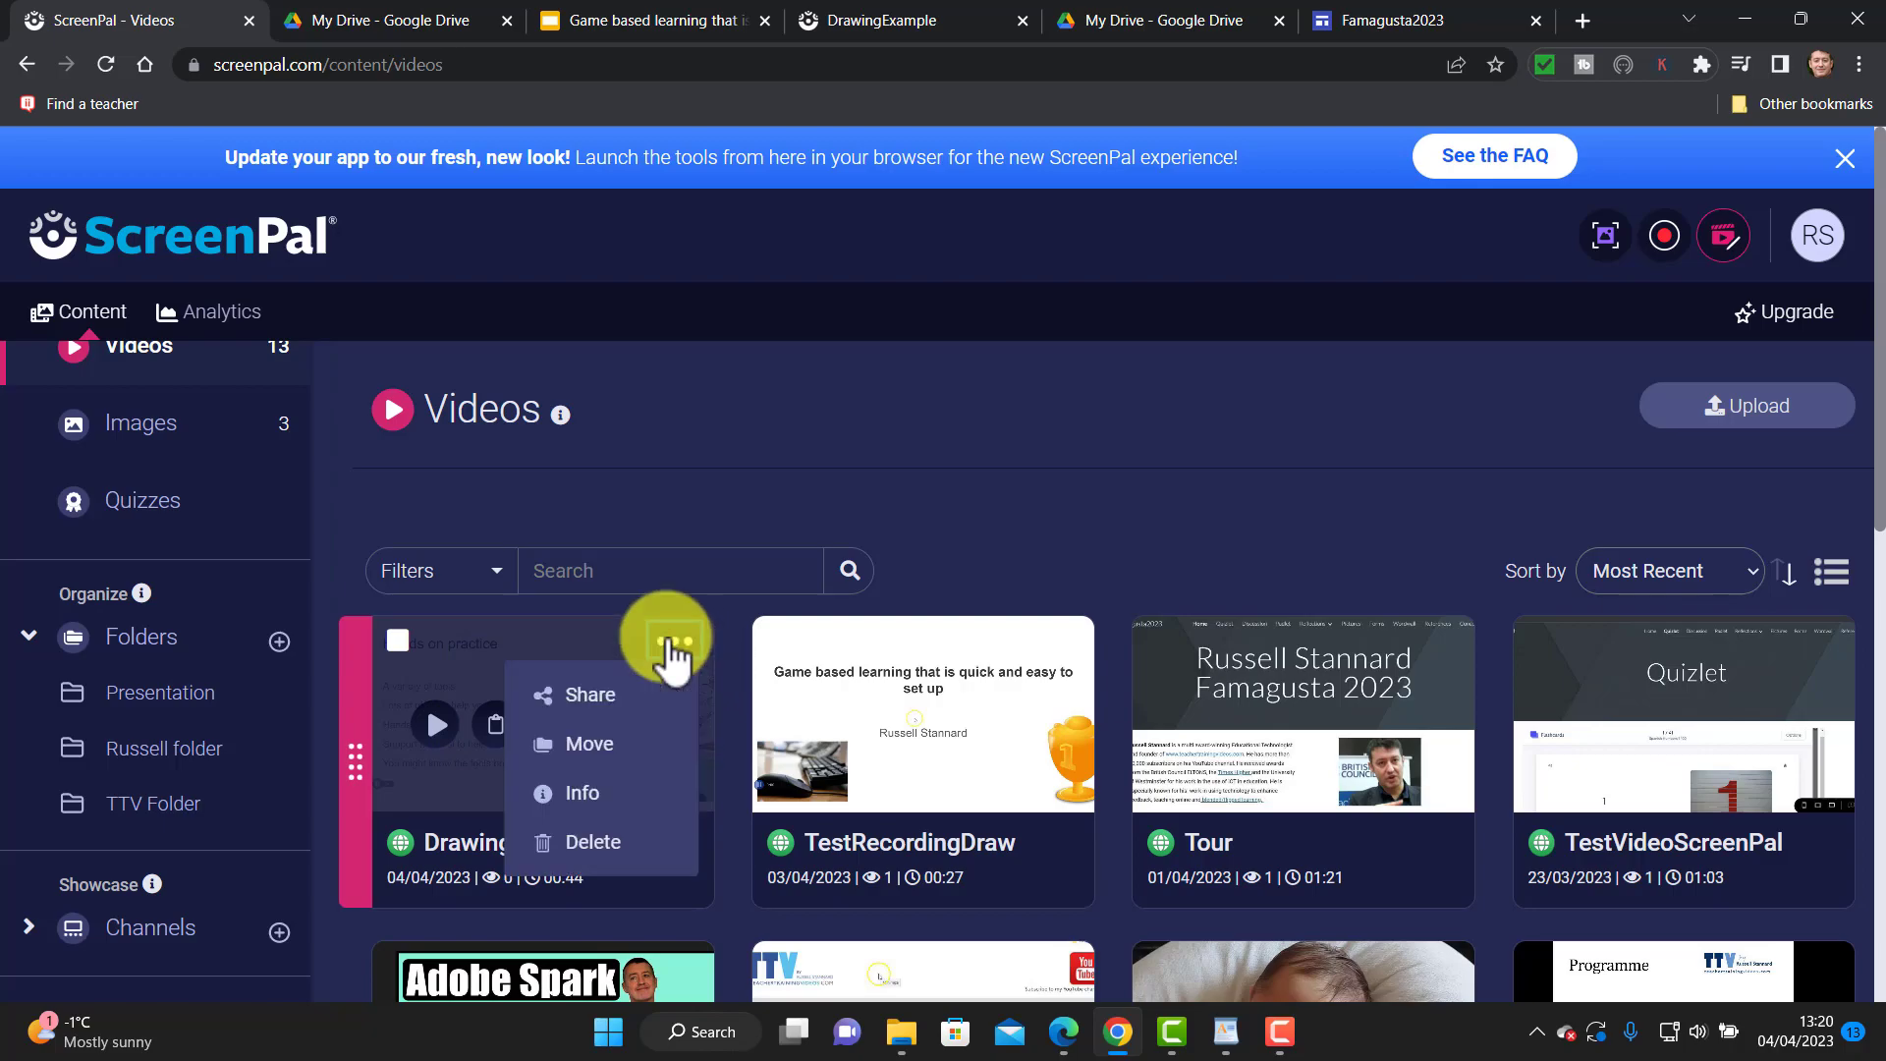
{"action": "left_click", "coordinate": [586, 747]}
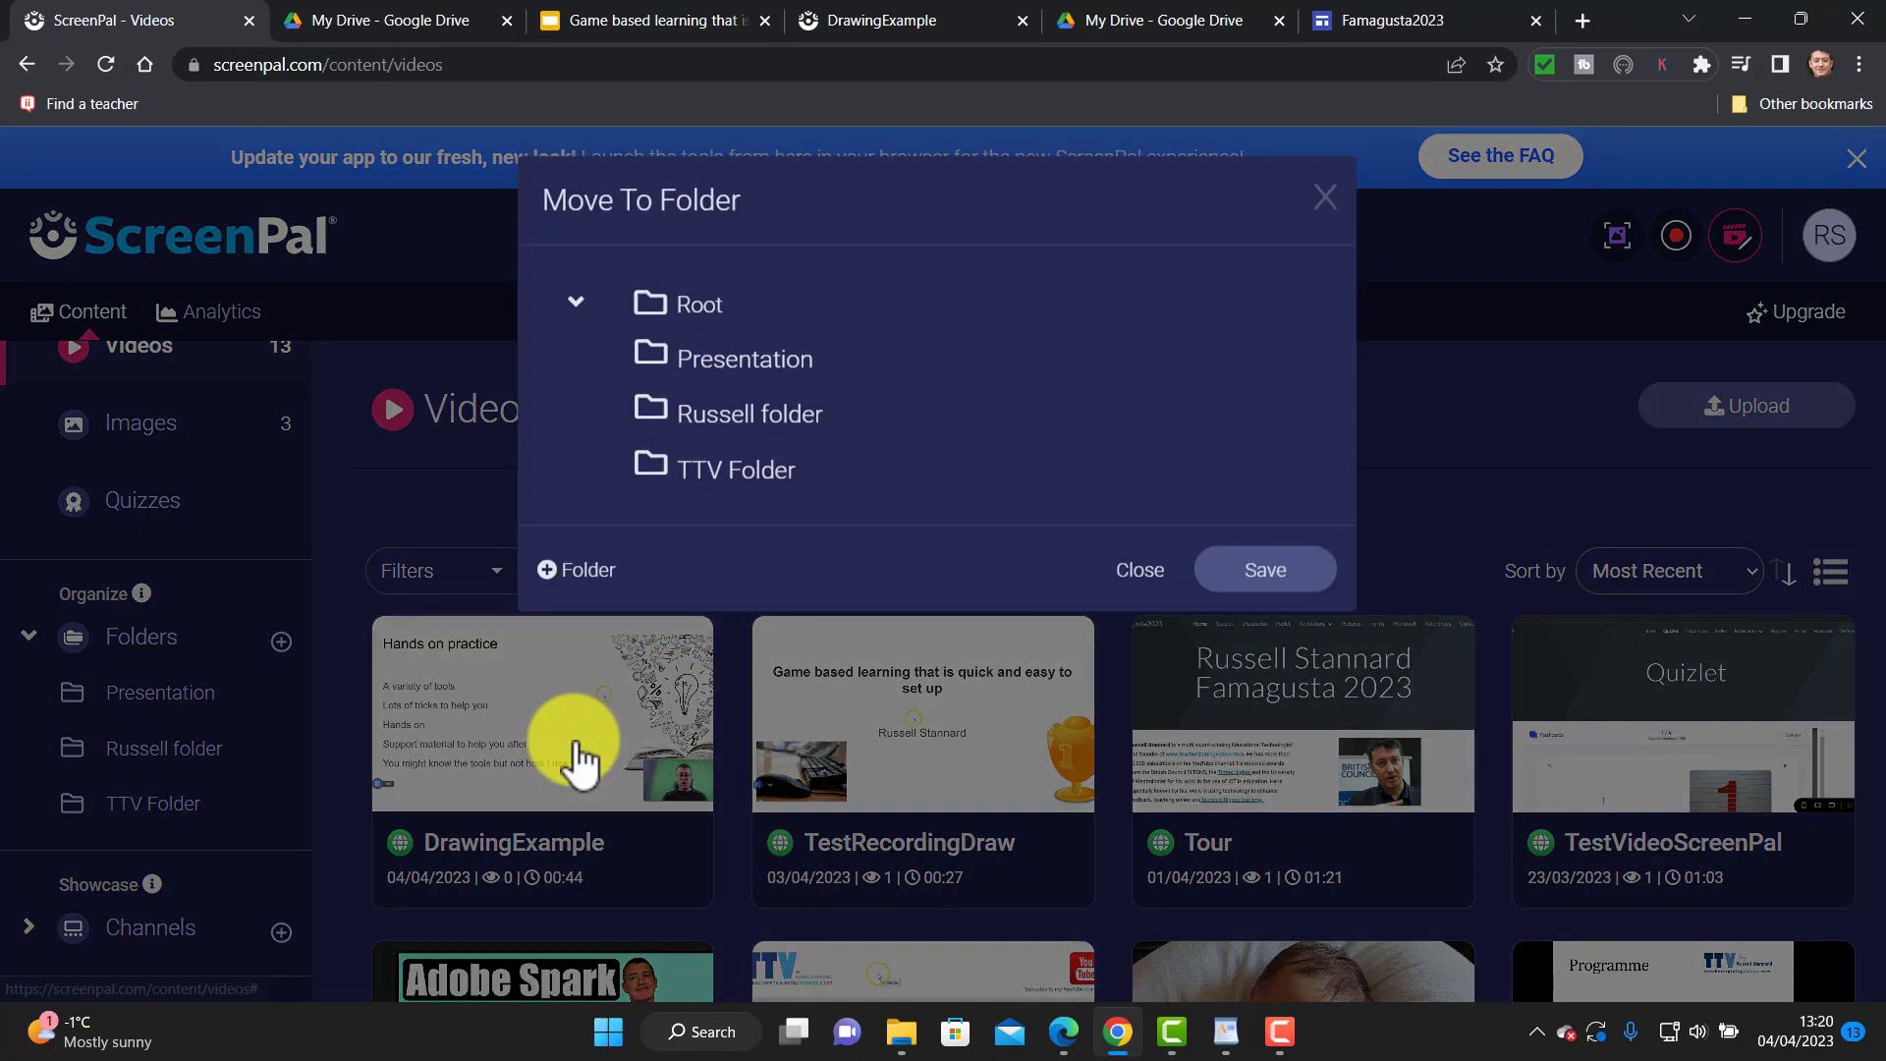
{"action": "left_click", "coordinate": [737, 383]}
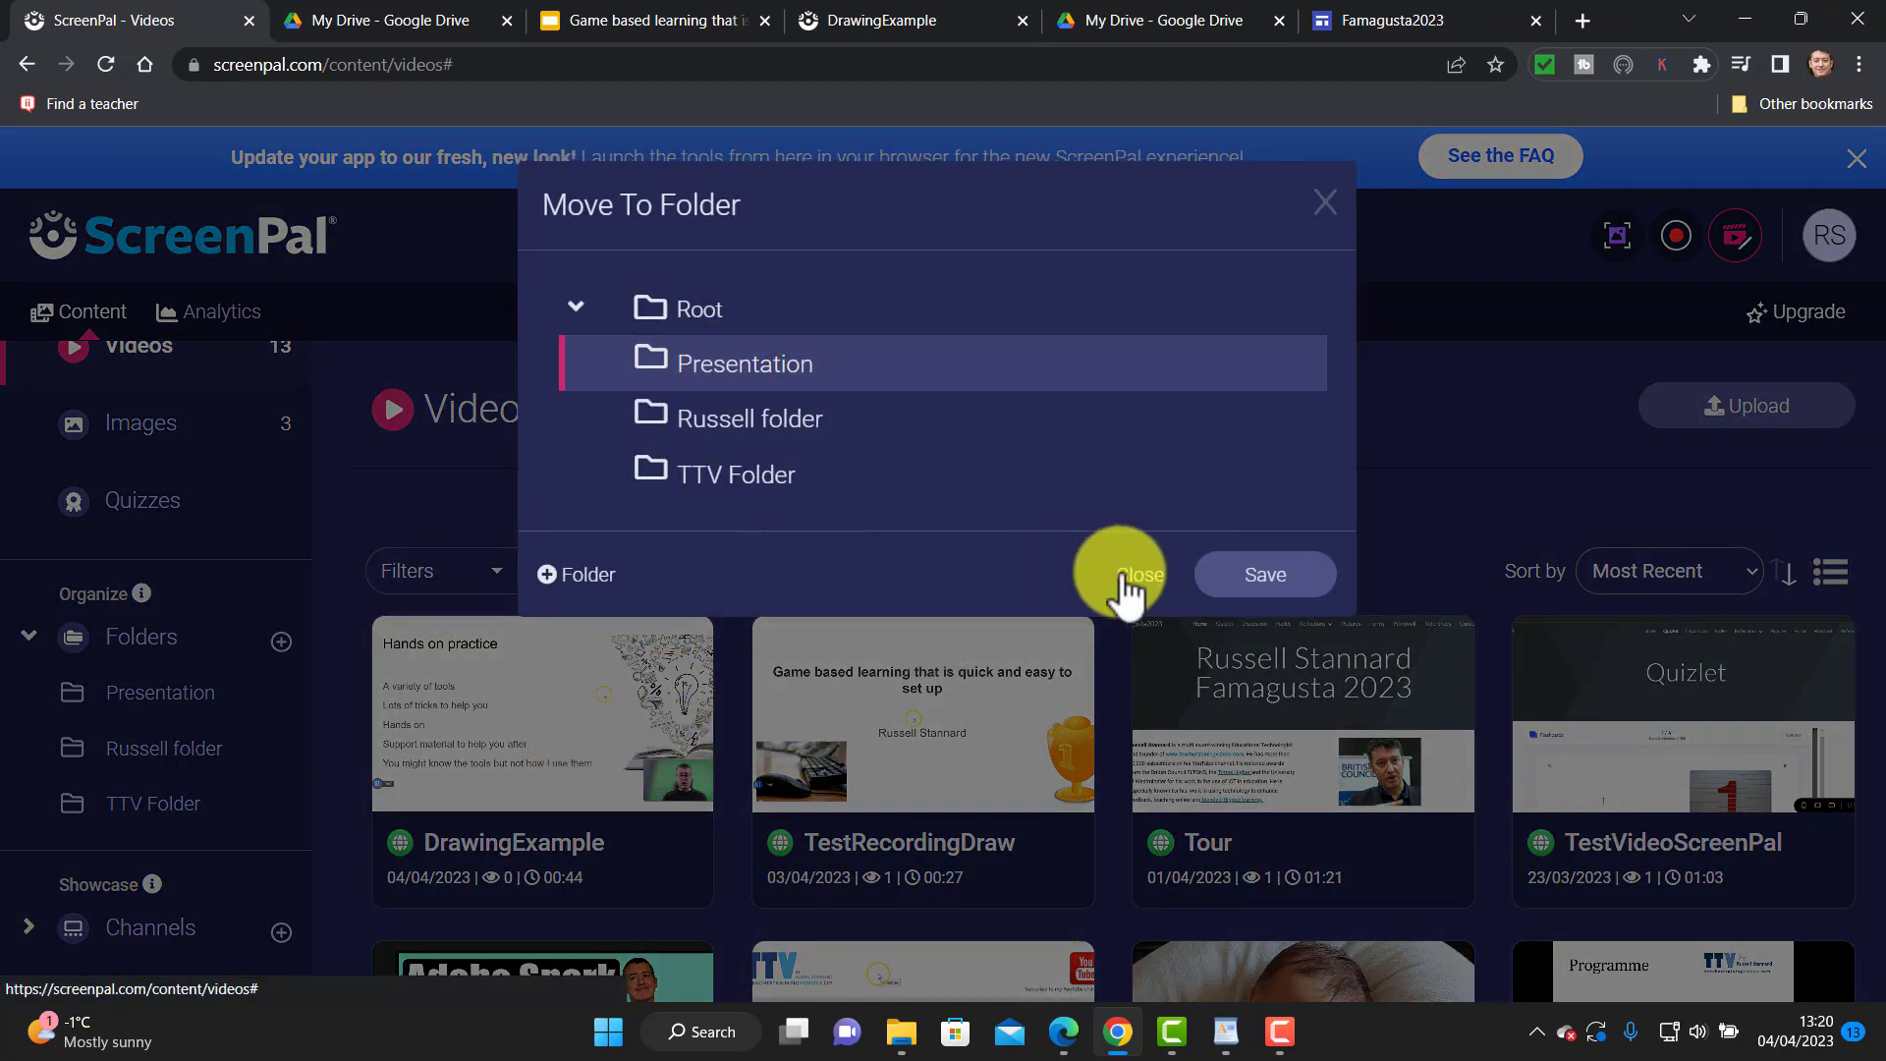
{"action": "left_click", "coordinate": [1277, 582]}
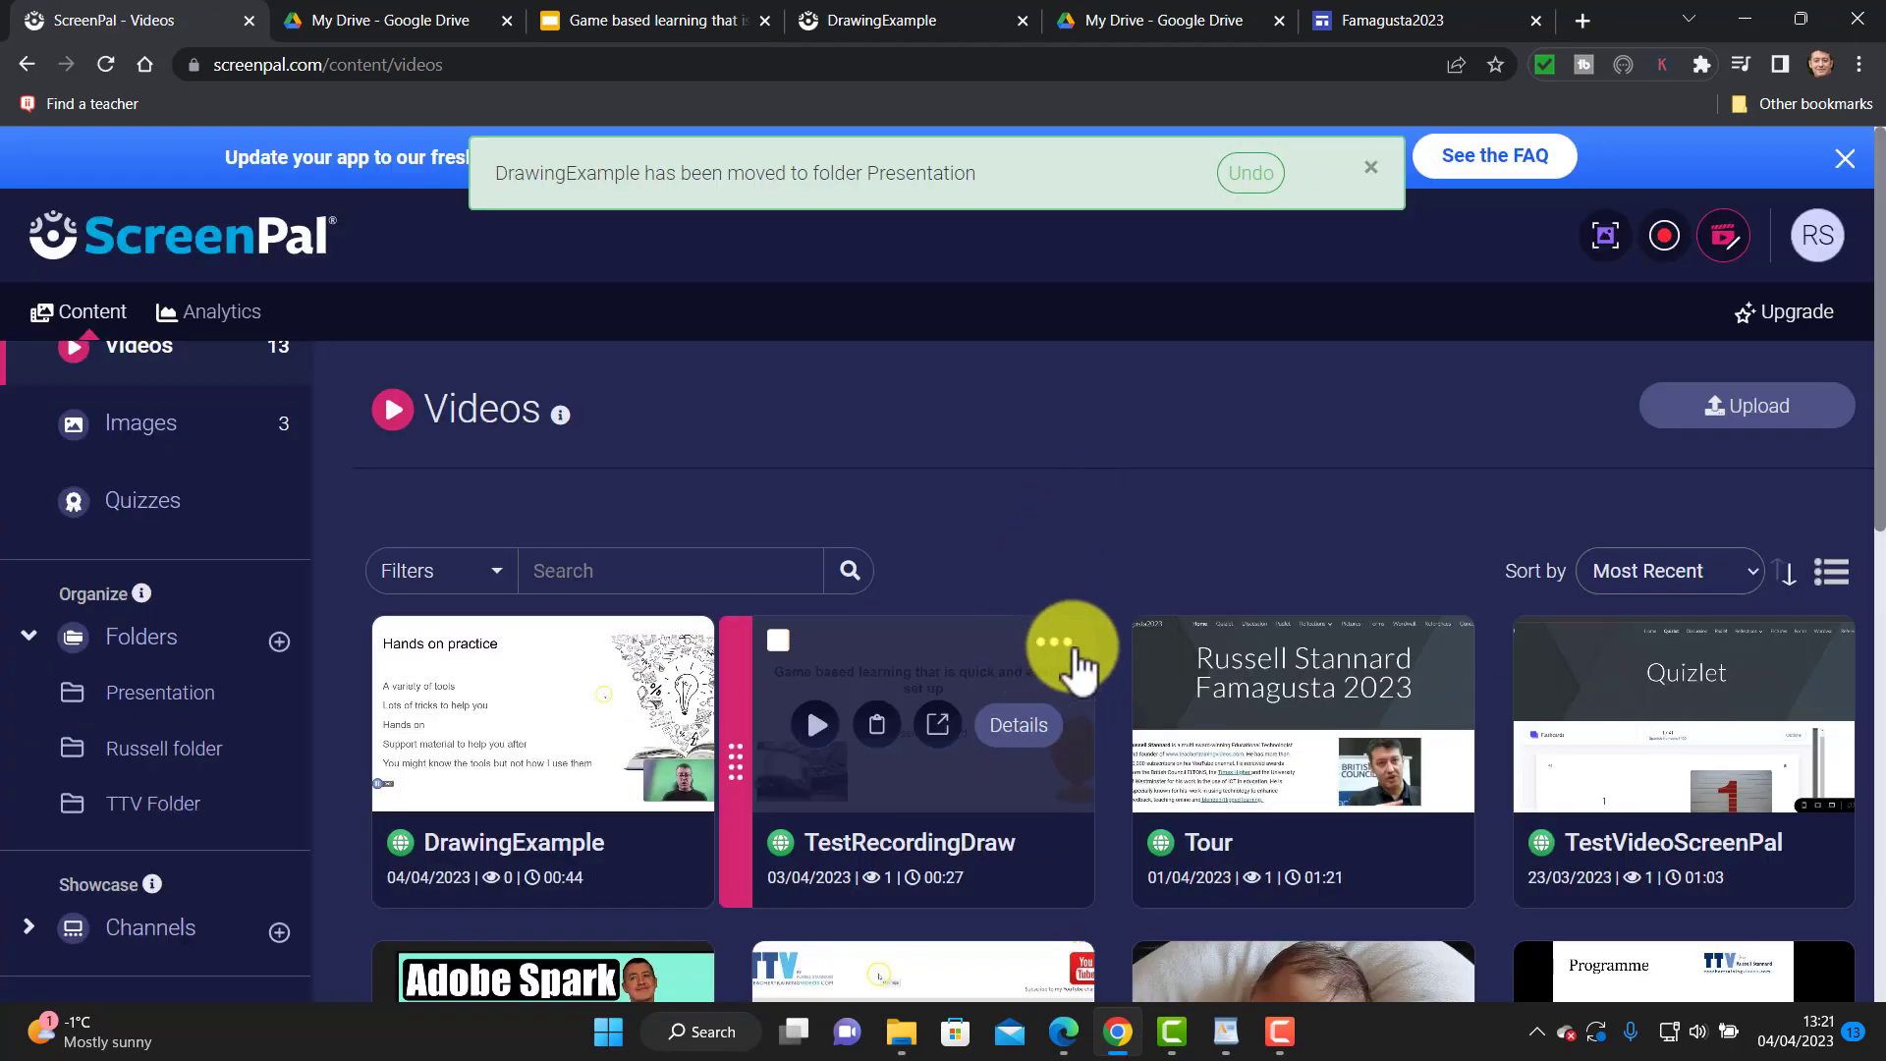
Move the TestRecordingDraw video to the Presentation folder and open that folder
{"action": "left_click", "coordinate": [1056, 642]}
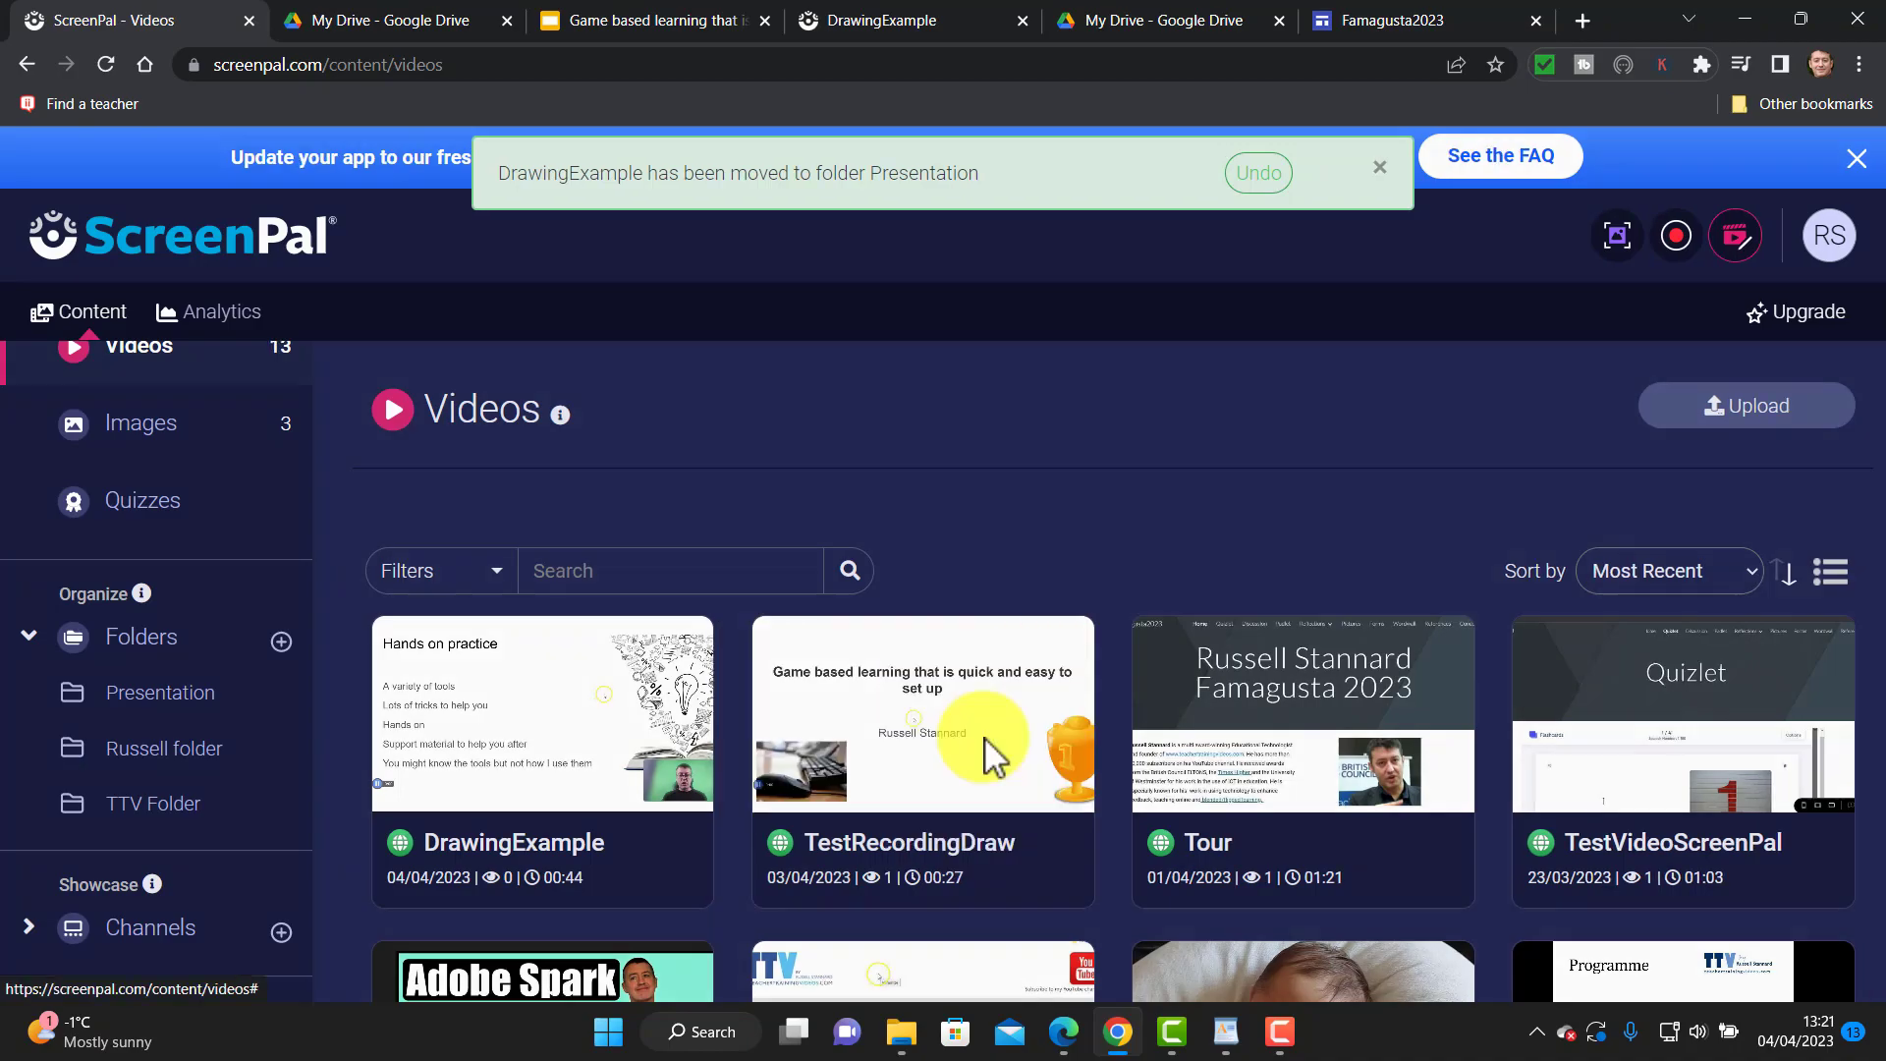
{"action": "left_click", "coordinate": [985, 742]}
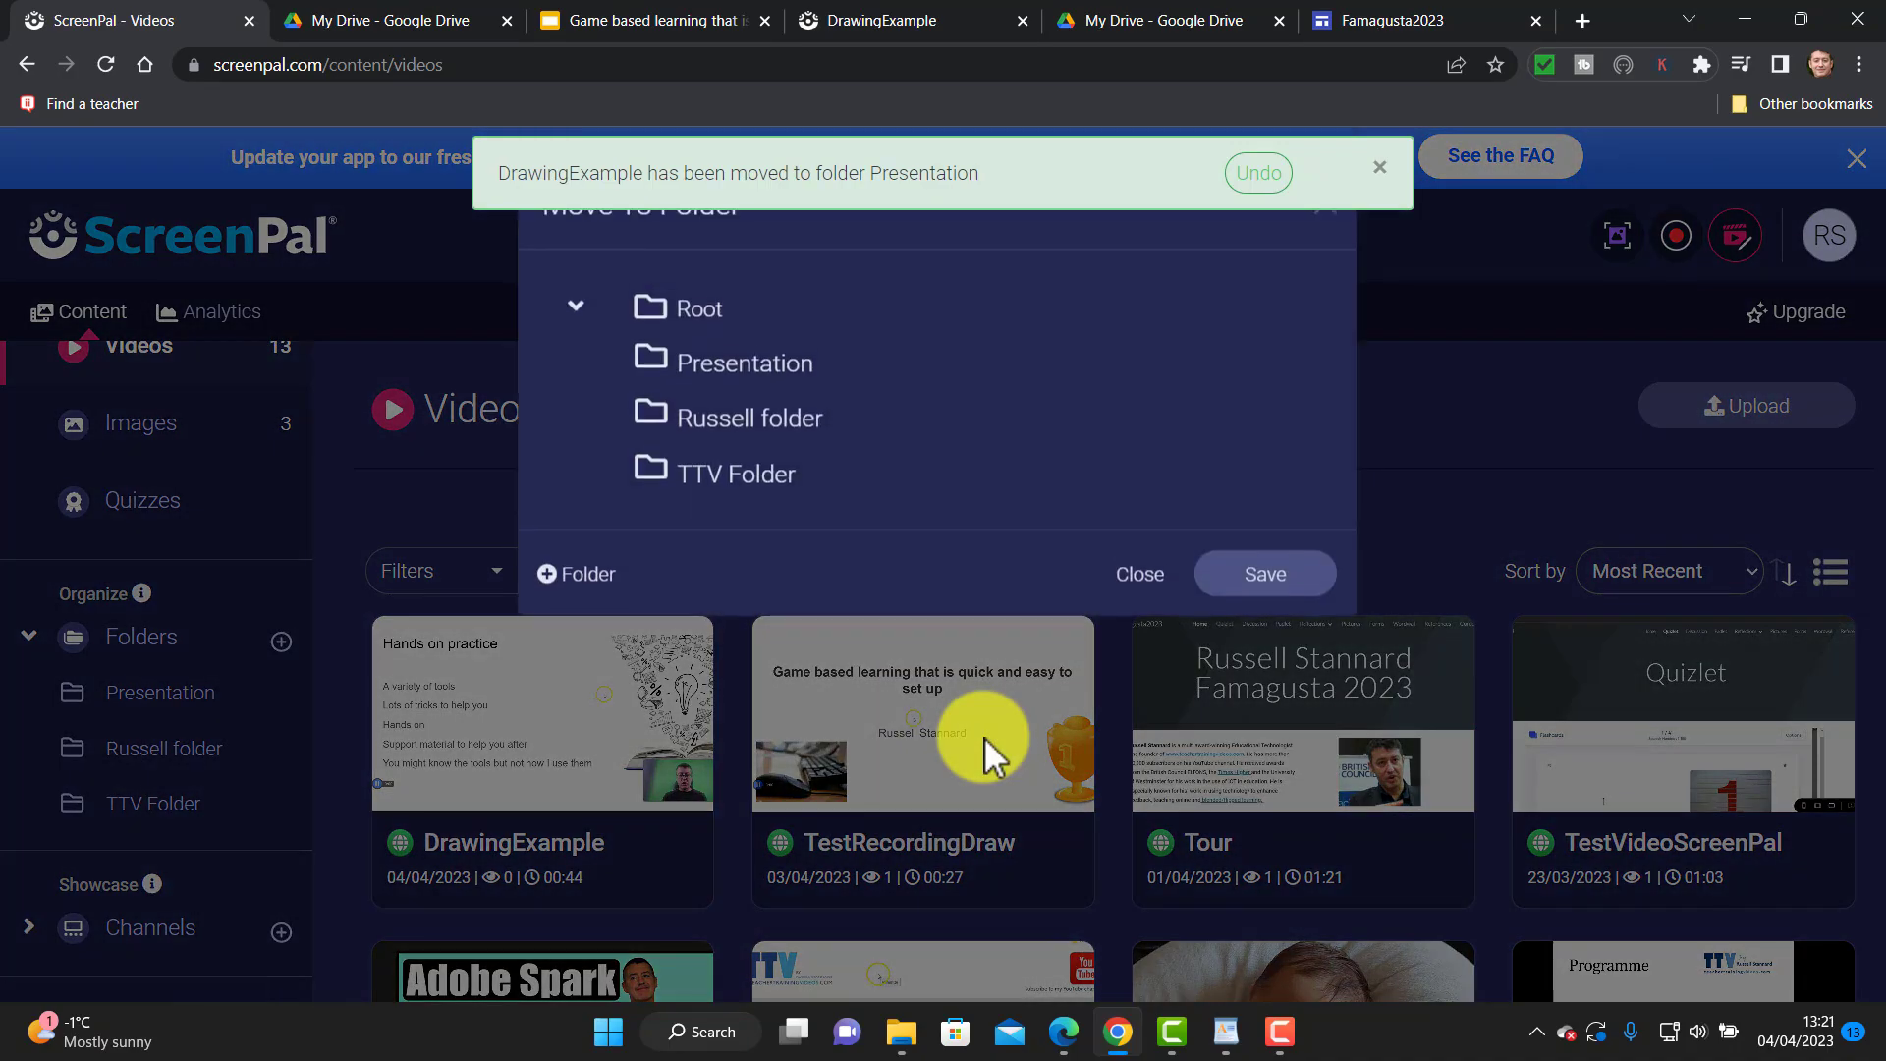
{"action": "left_click", "coordinate": [701, 374]}
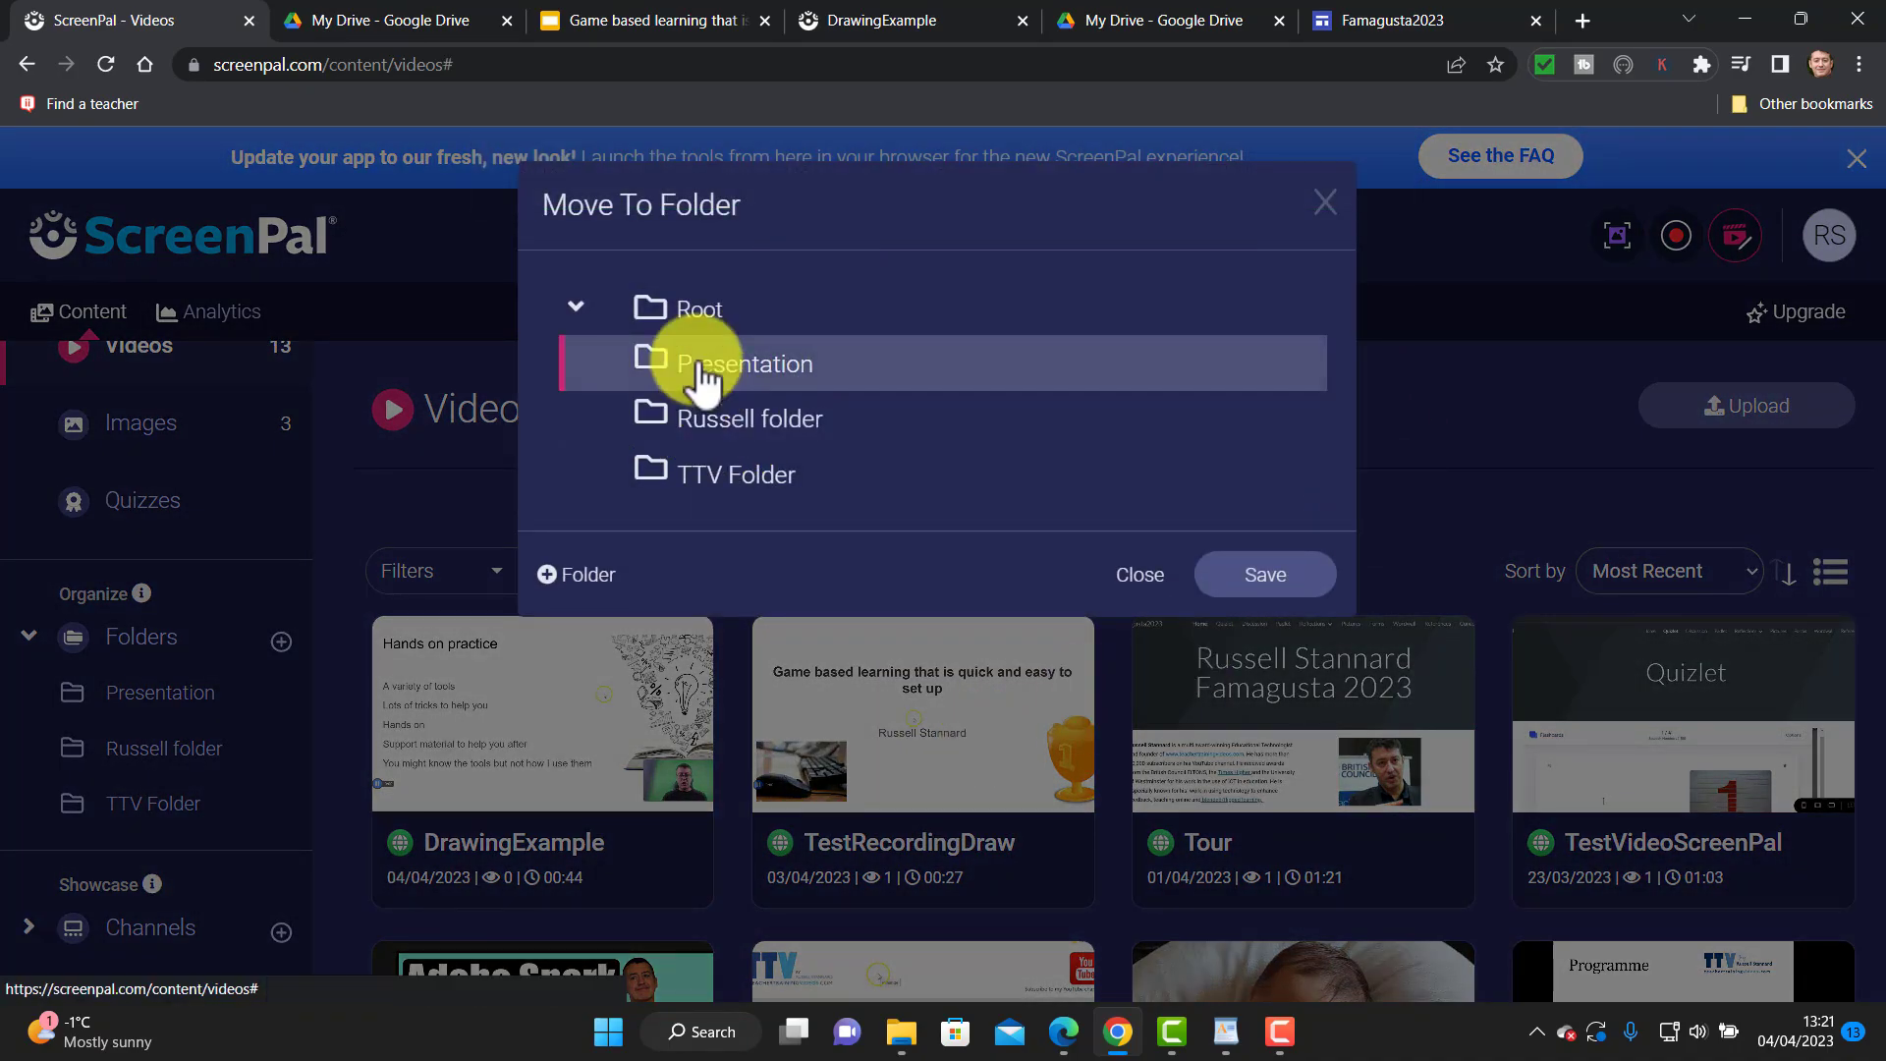
{"action": "left_click", "coordinate": [1266, 576]}
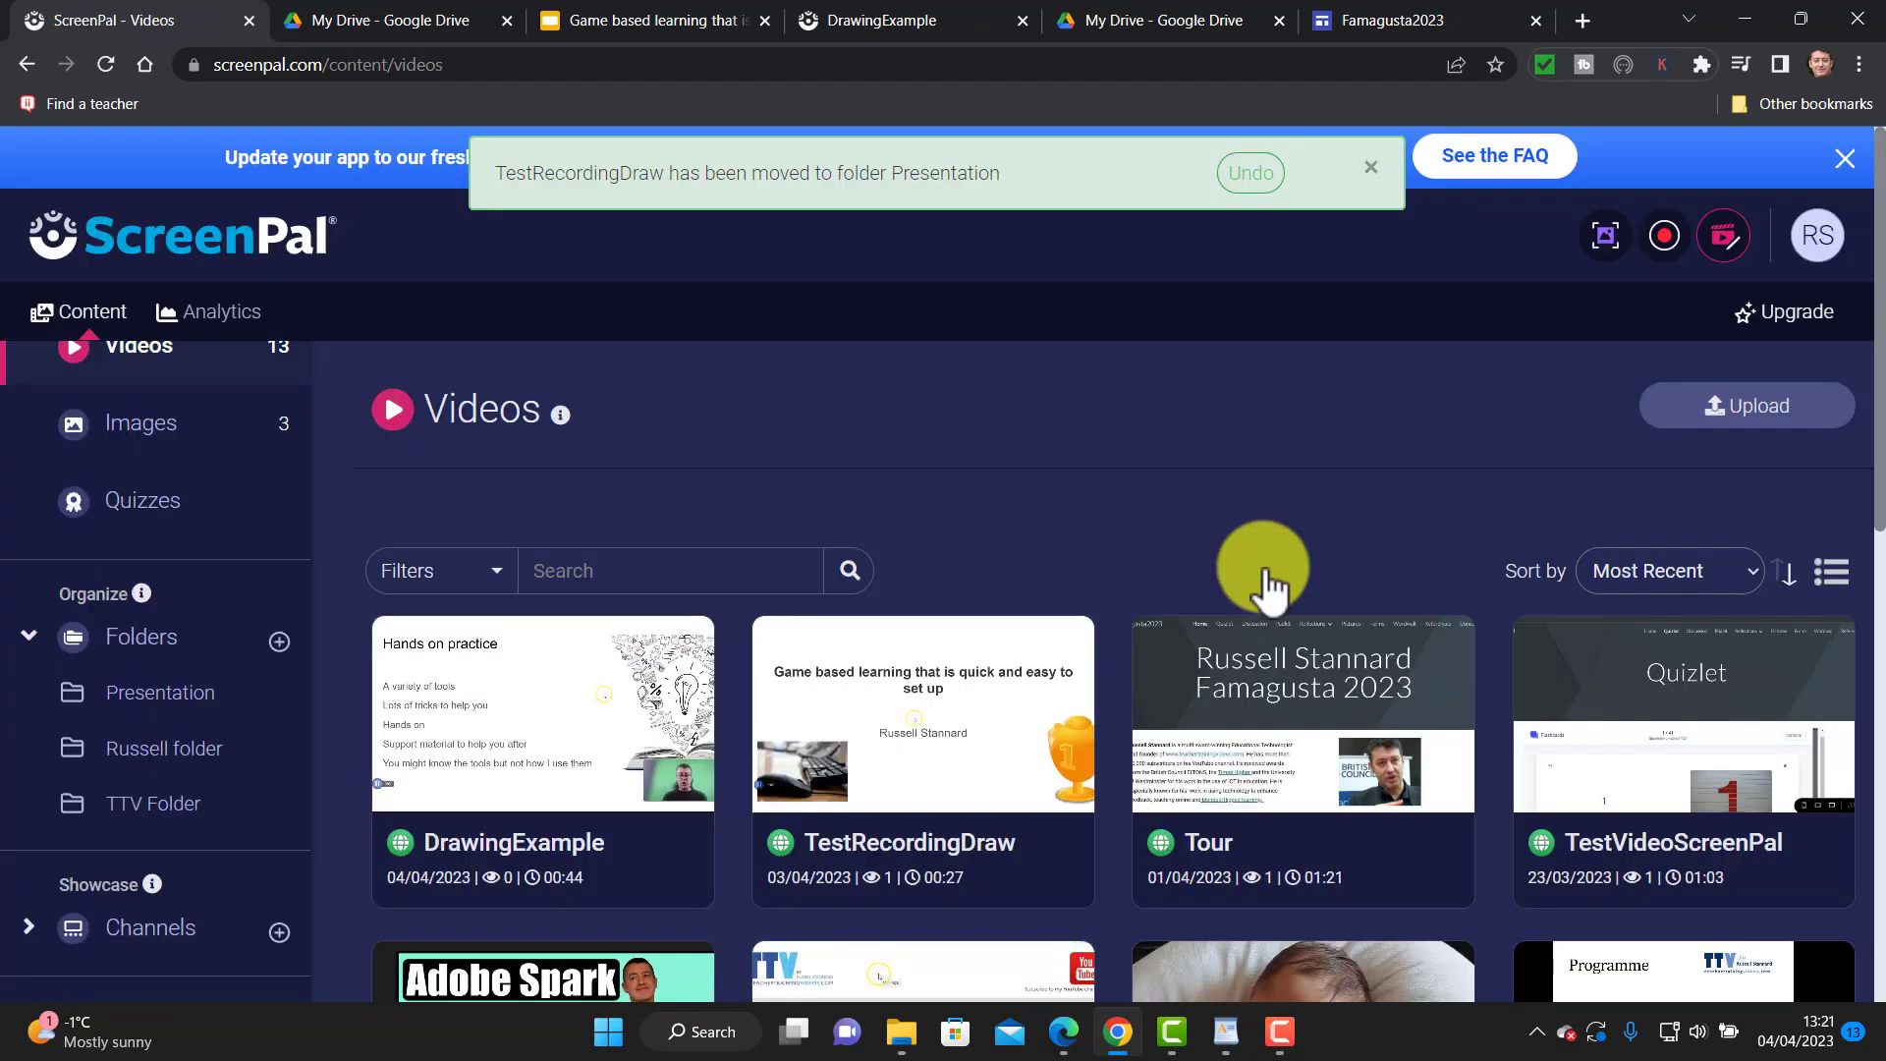
{"action": "left_click", "coordinate": [175, 698]}
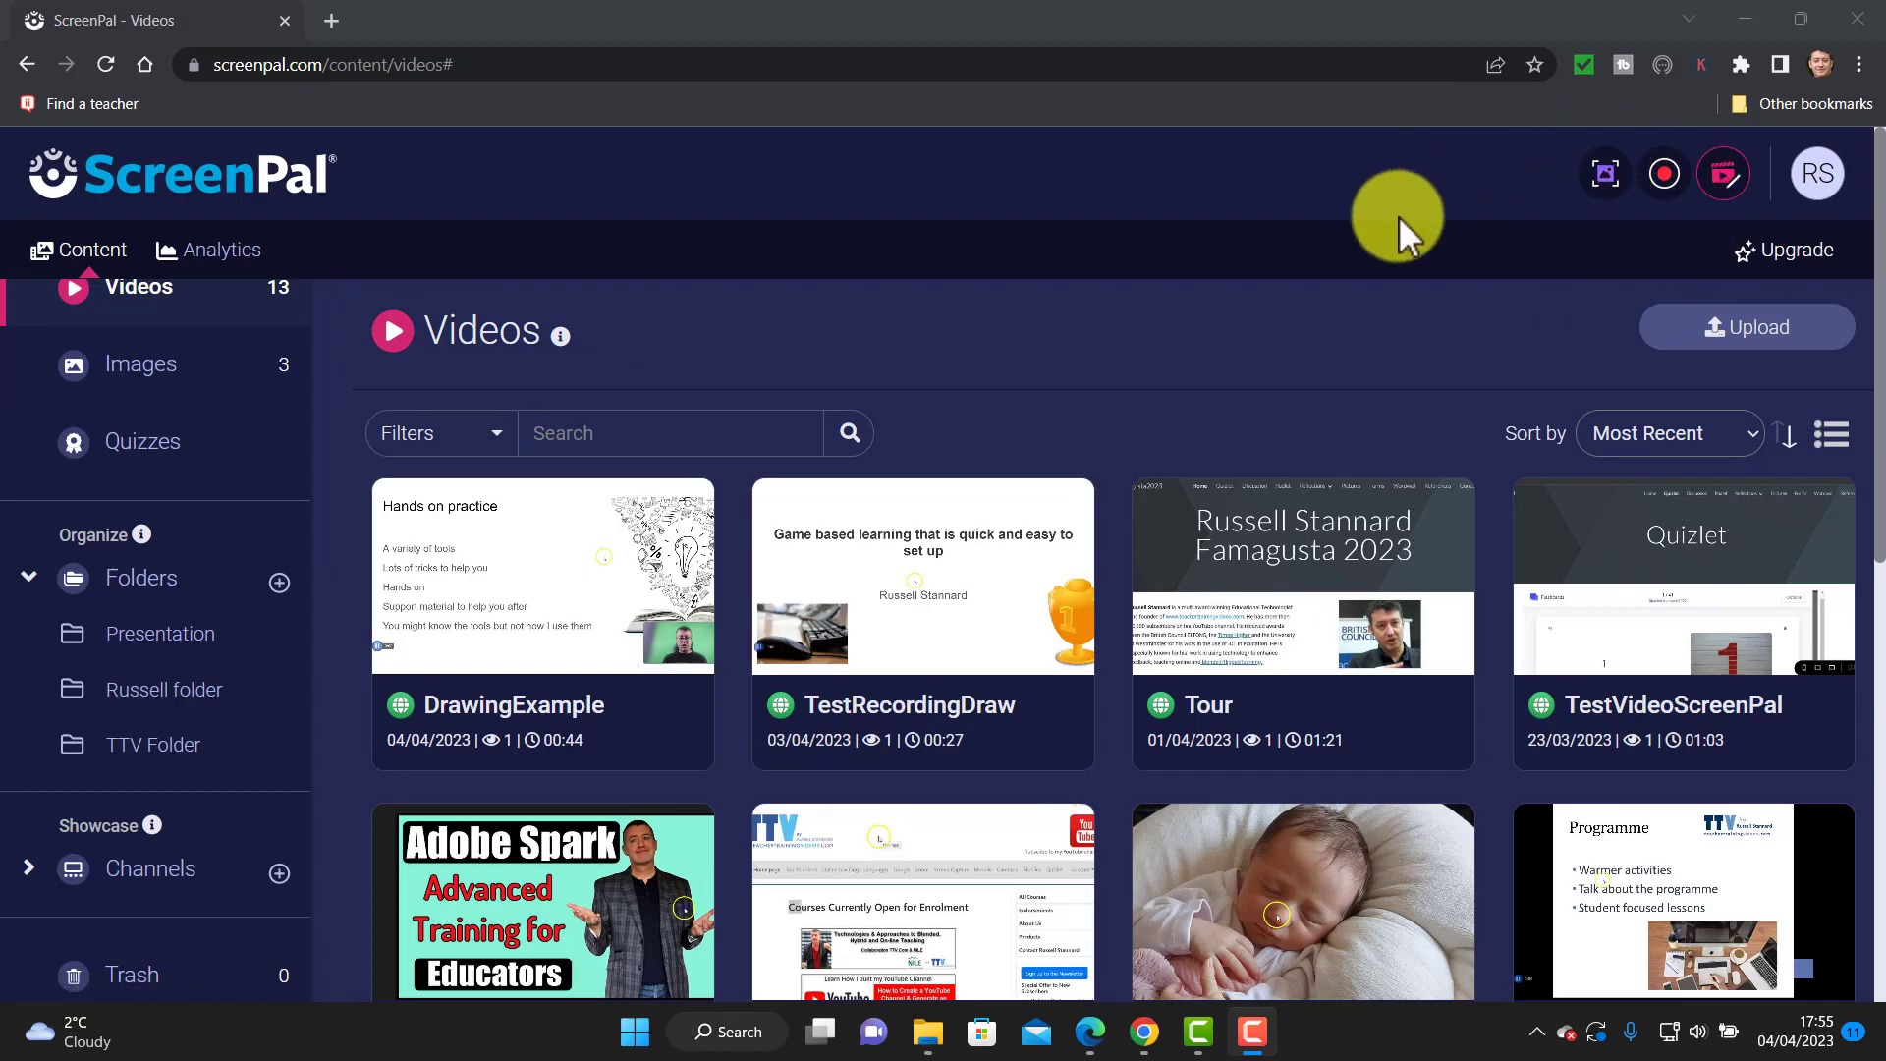
Launch ScreenPal's screenshot tool and open teachertrainingvideos.com in a new browser tab
{"action": "left_click", "coordinate": [1606, 175]}
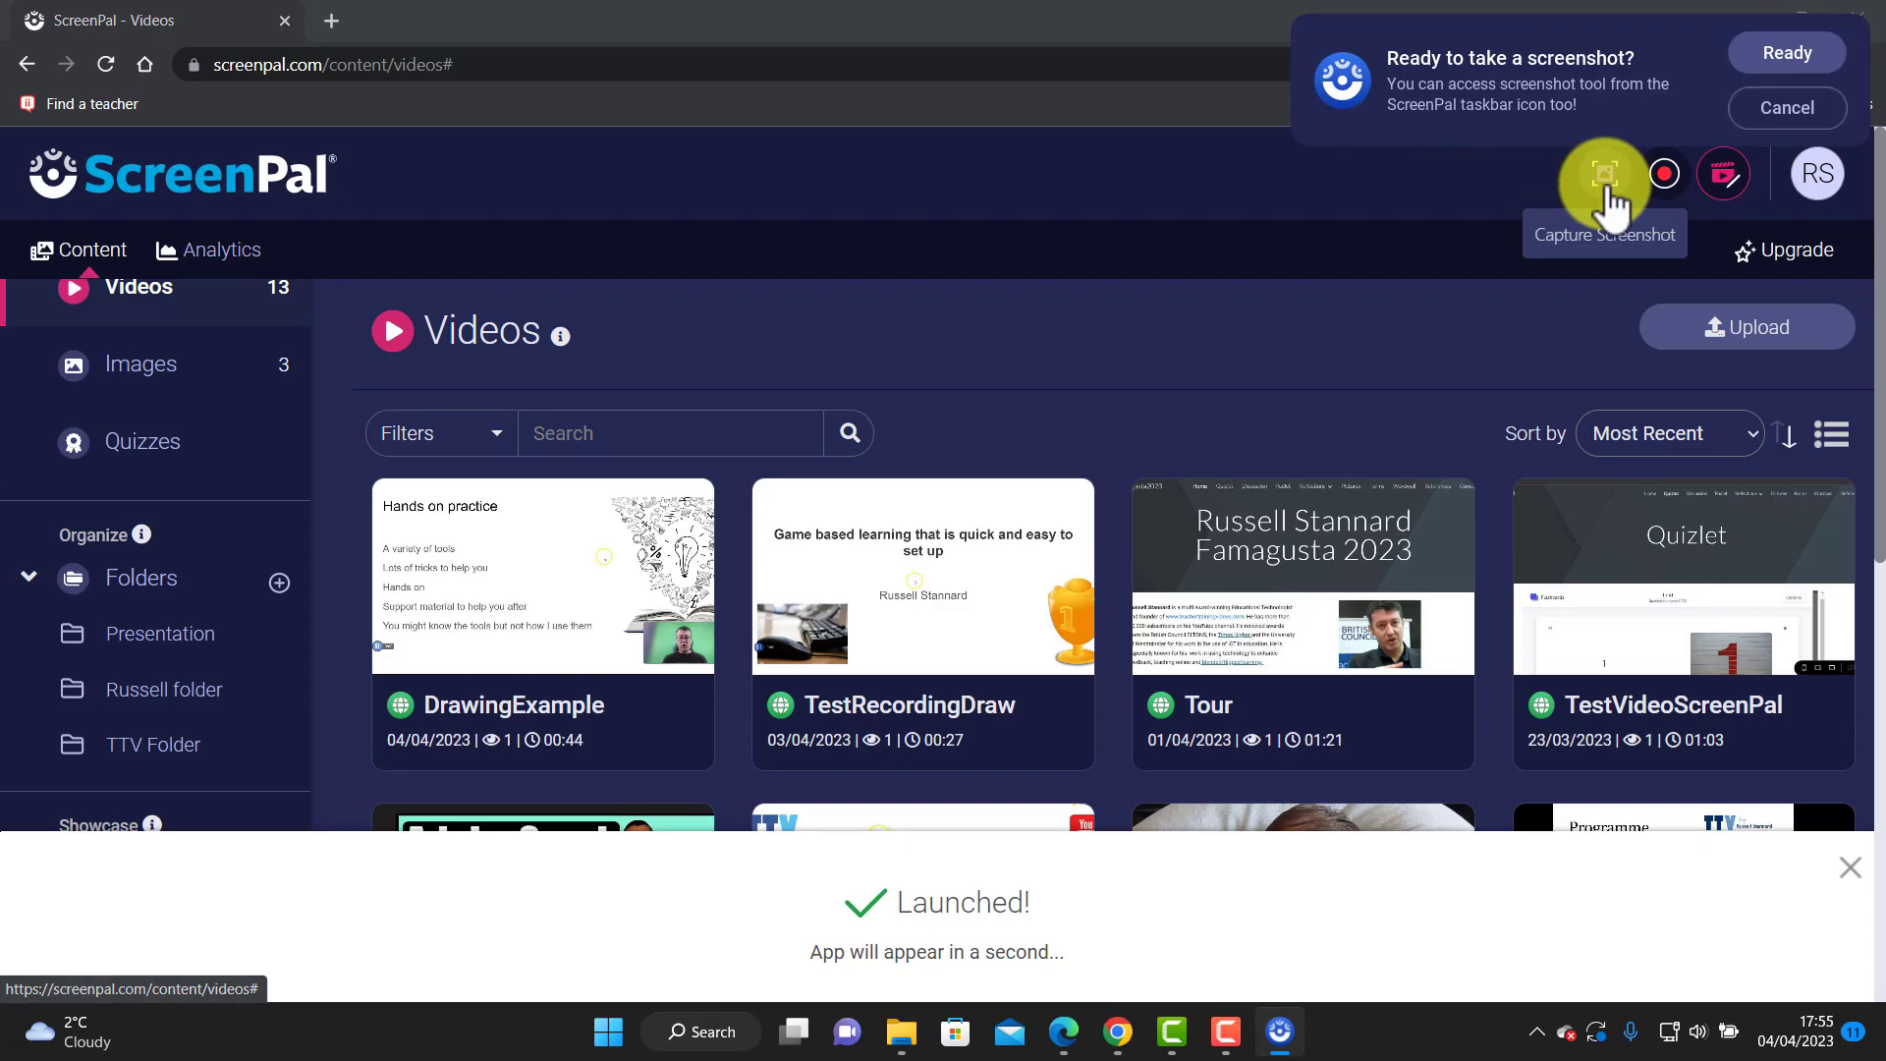
{"action": "left_click", "coordinate": [332, 22]}
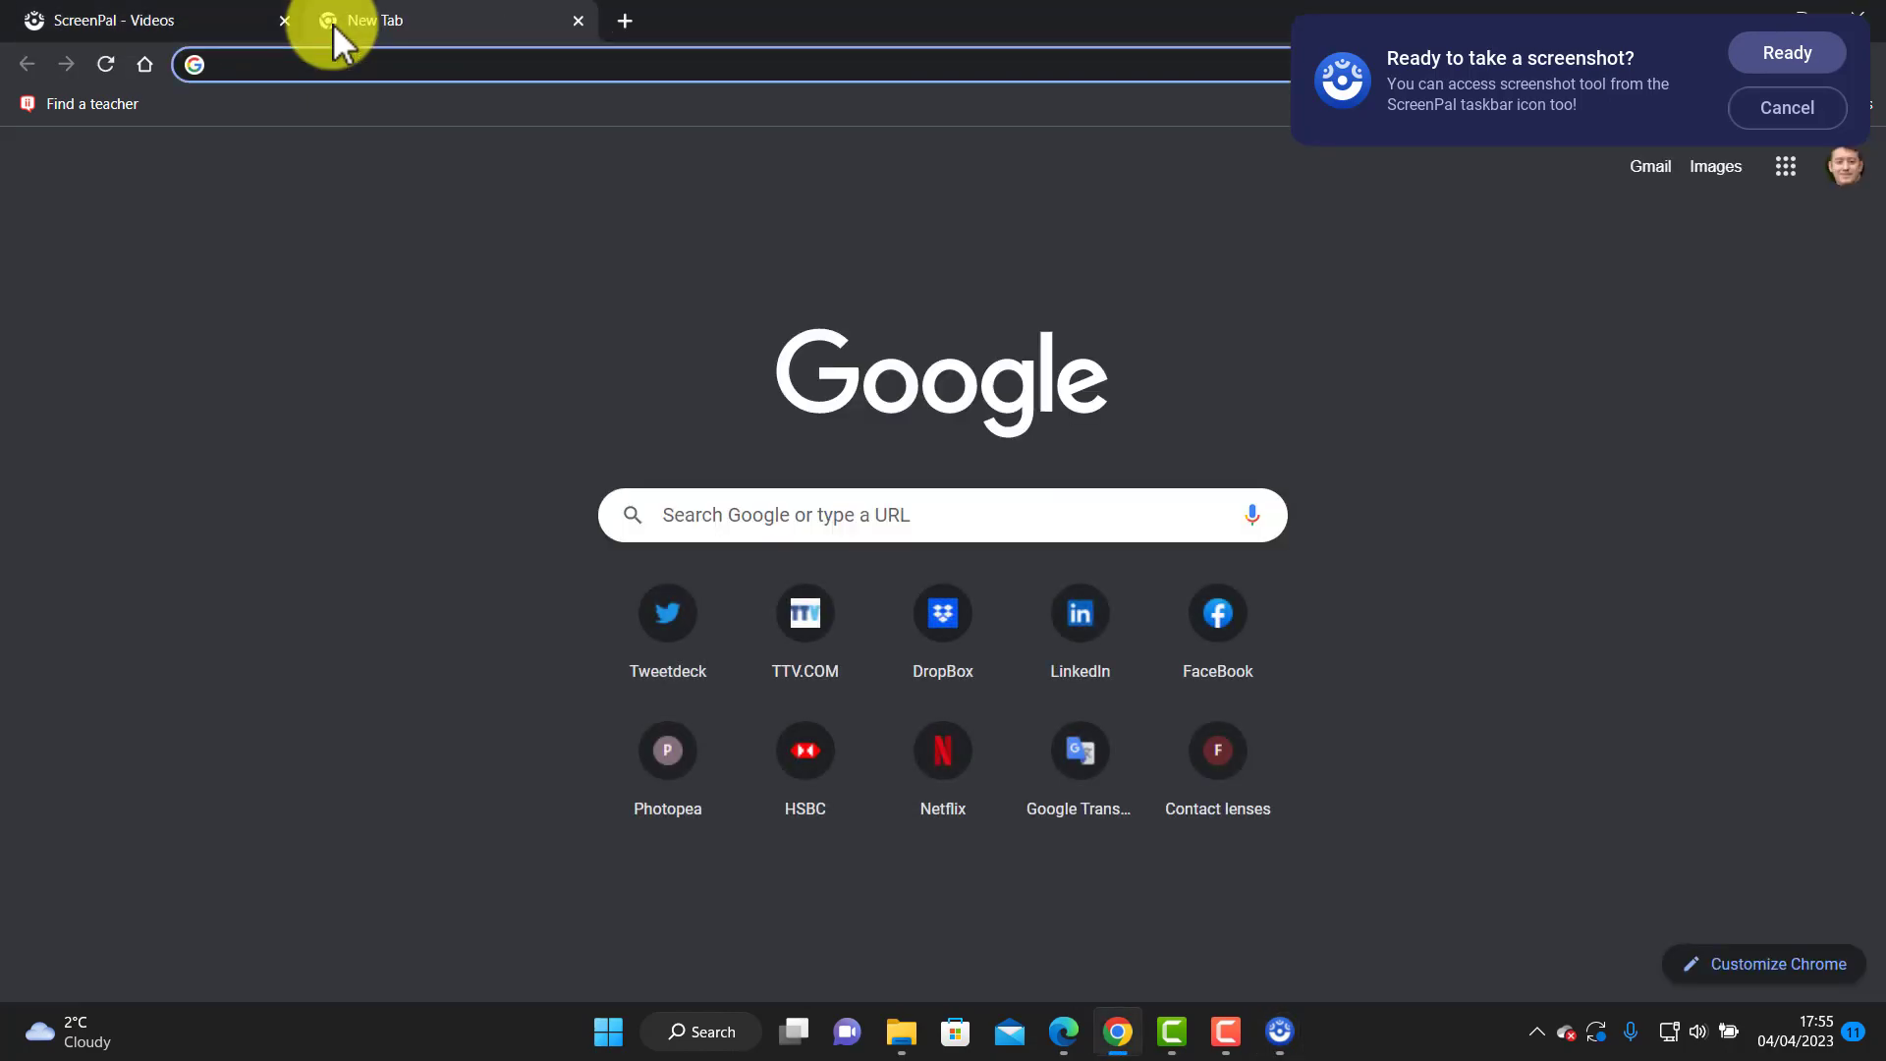
{"action": "left_click", "coordinate": [1786, 169]}
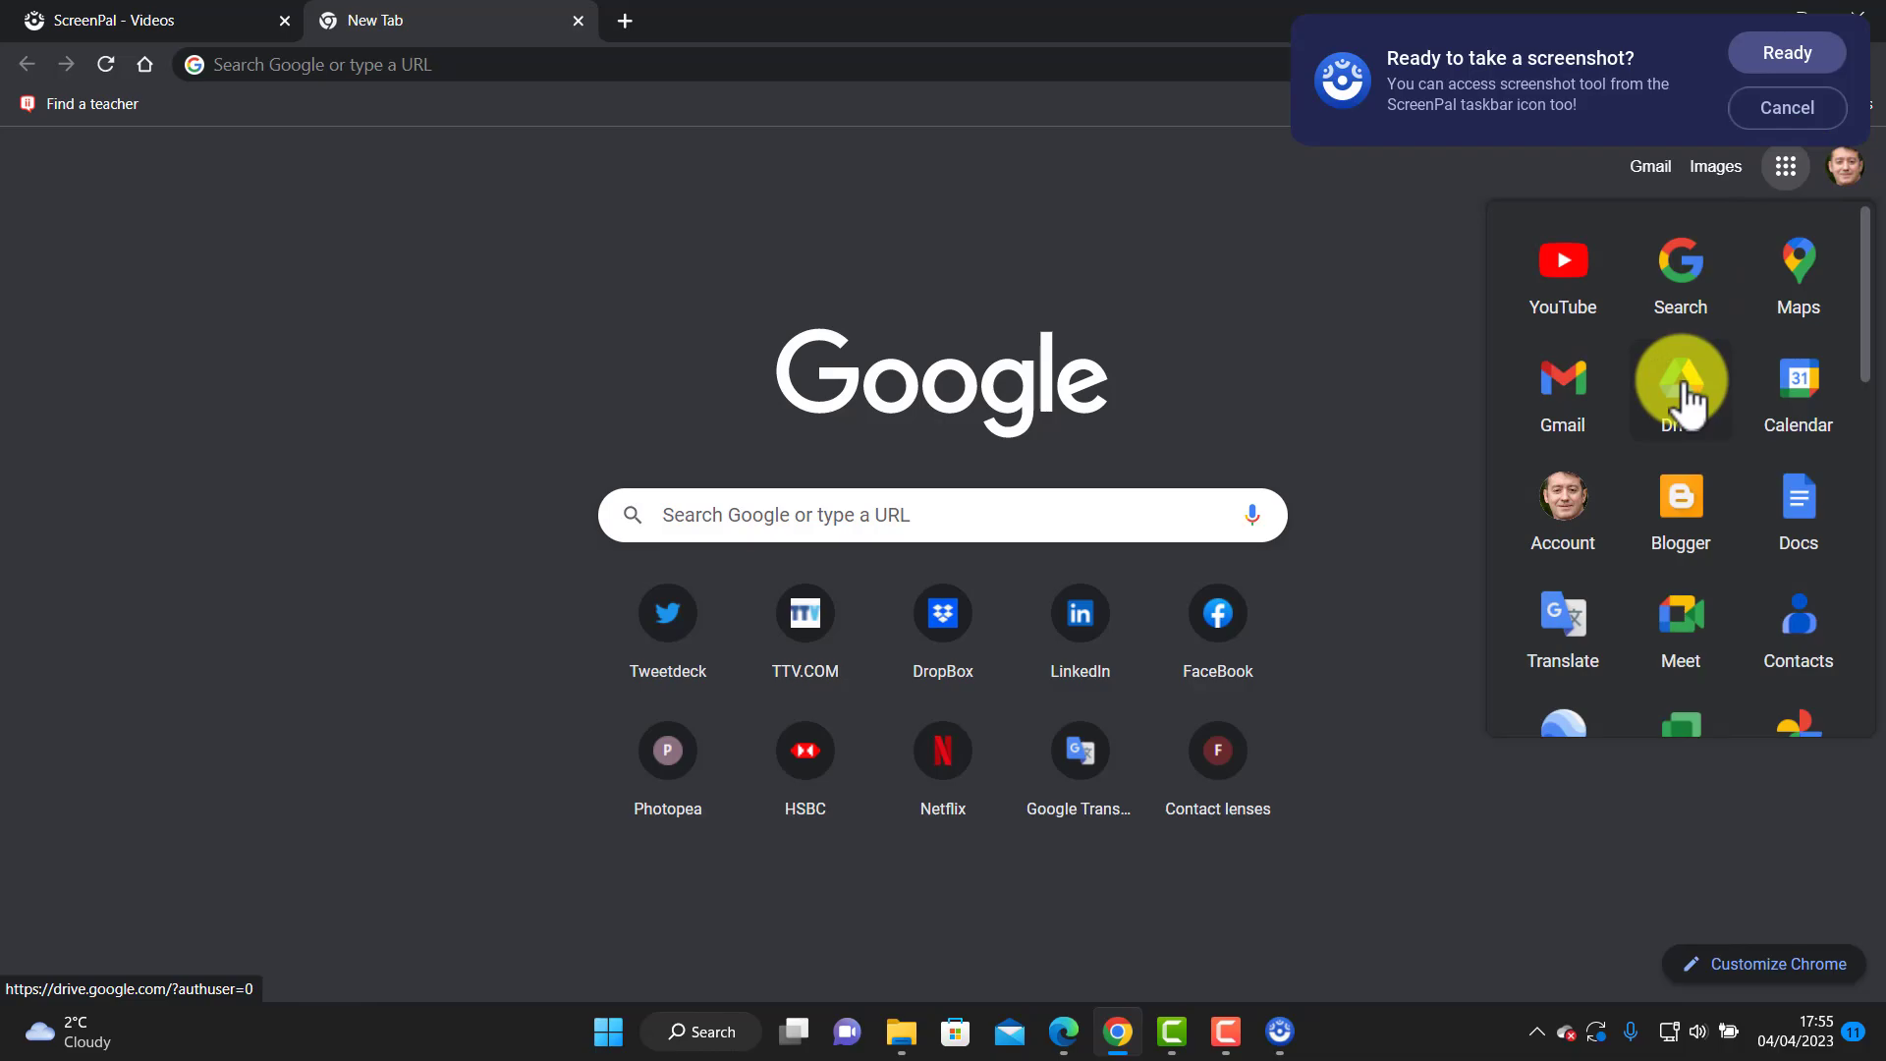
{"action": "left_click", "coordinate": [484, 71]}
{"action": "type", "text": "teachertrainingvideos.com"}
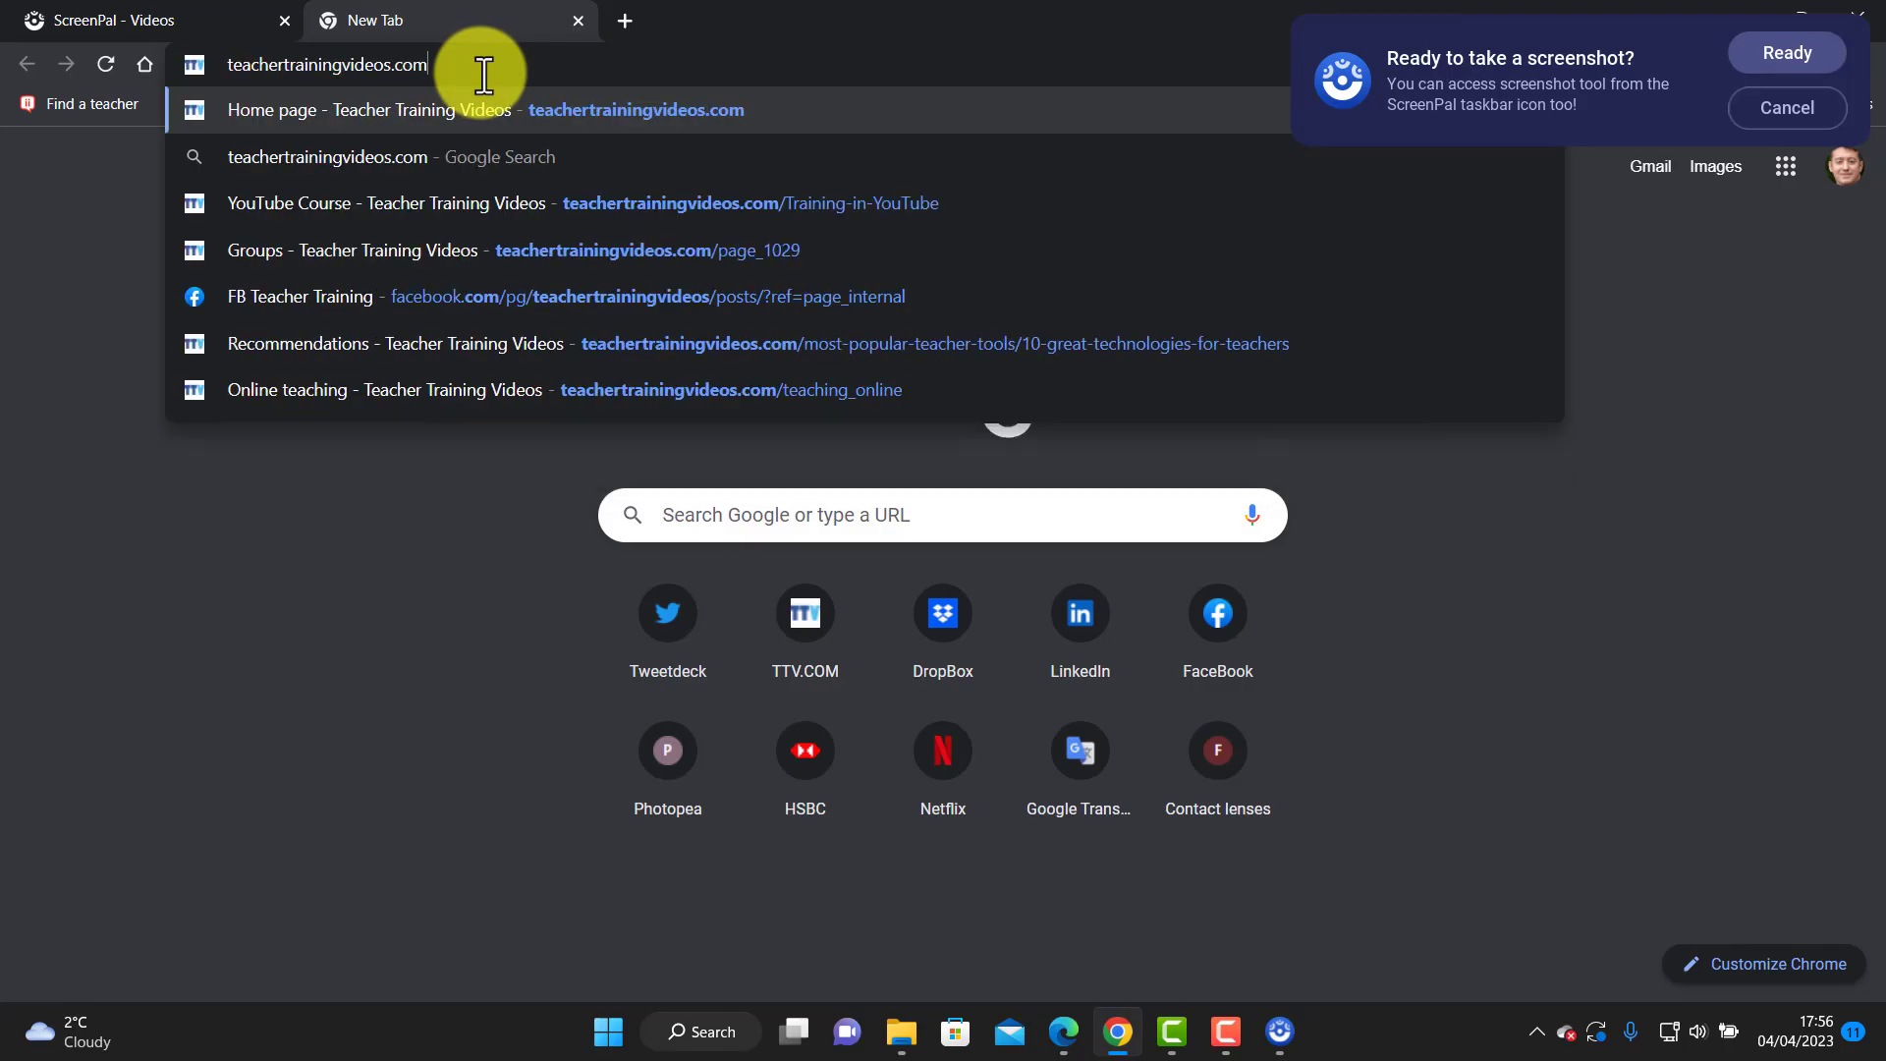
{"action": "key", "text": "Return"}
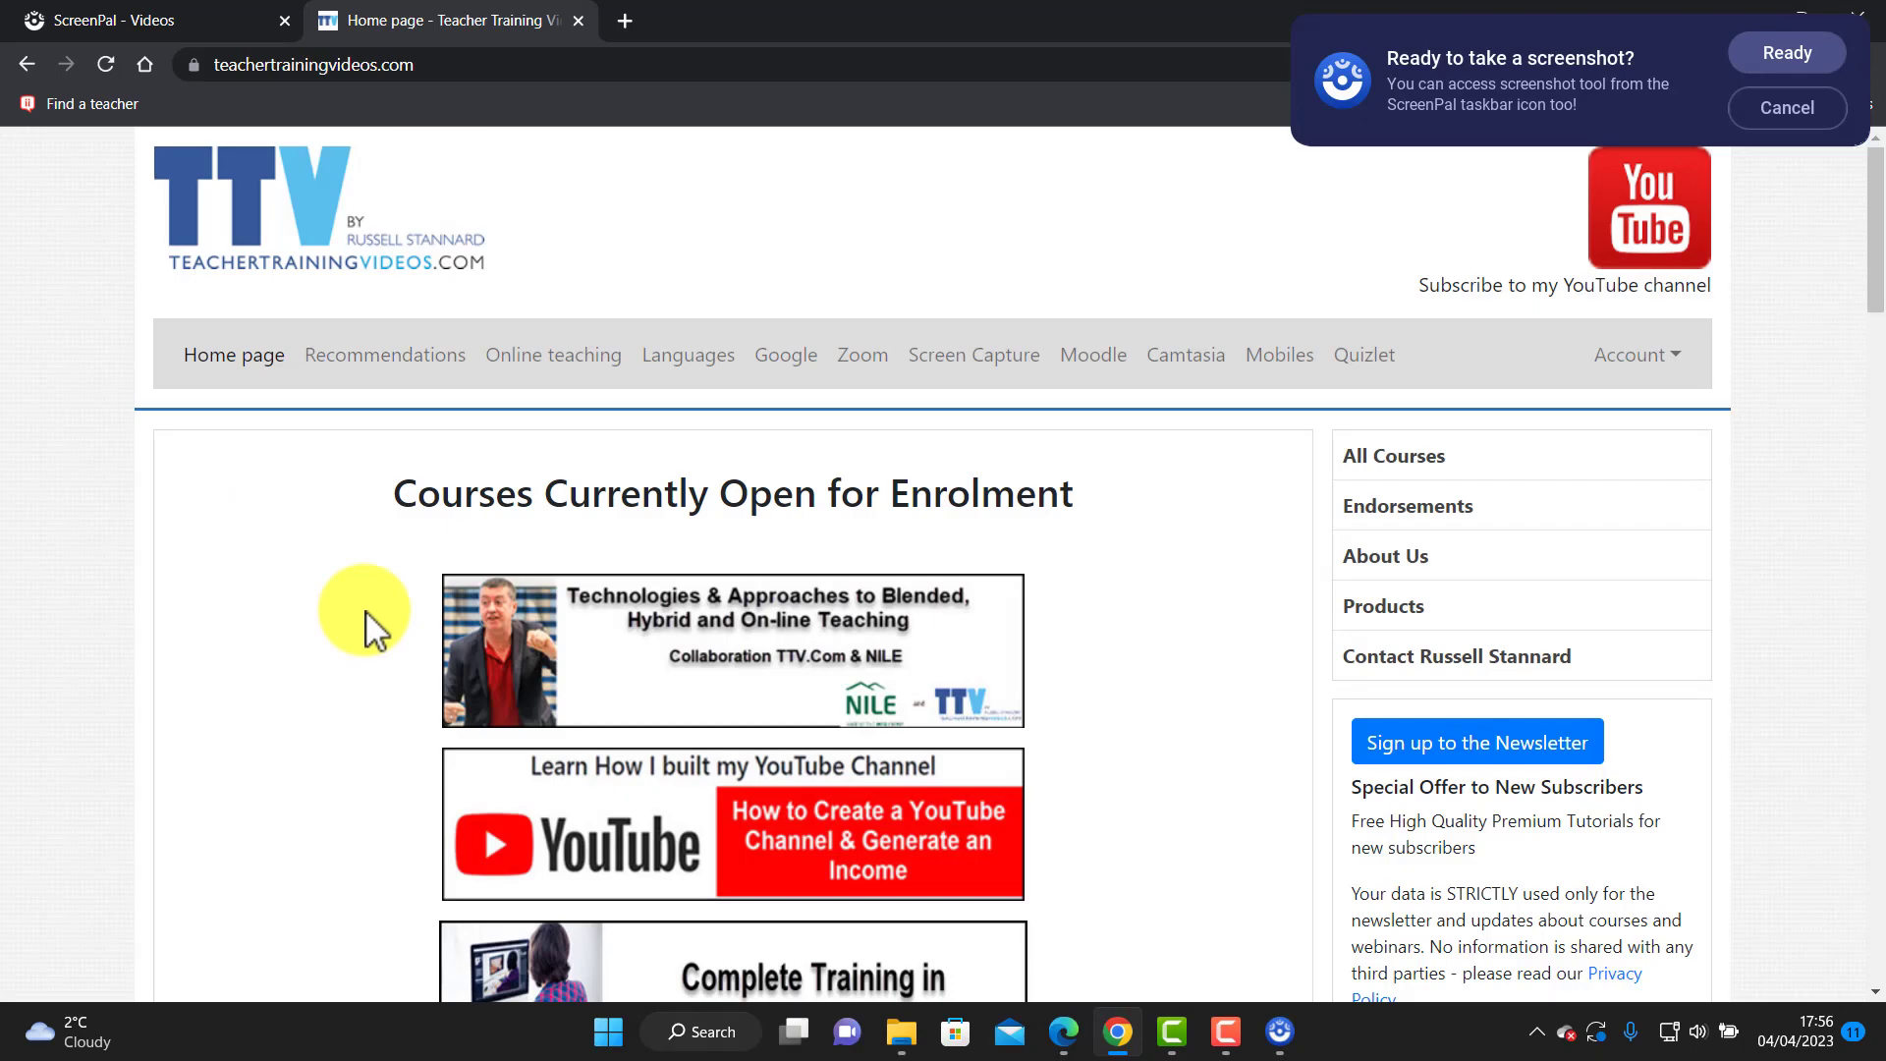
Capture the area with the three course banners below Courses Currently Open for Enrolment and open the screenshot in the image editor
{"action": "scroll", "coordinate": [1877, 312], "scroll_direction": "down", "scroll_amount": 1}
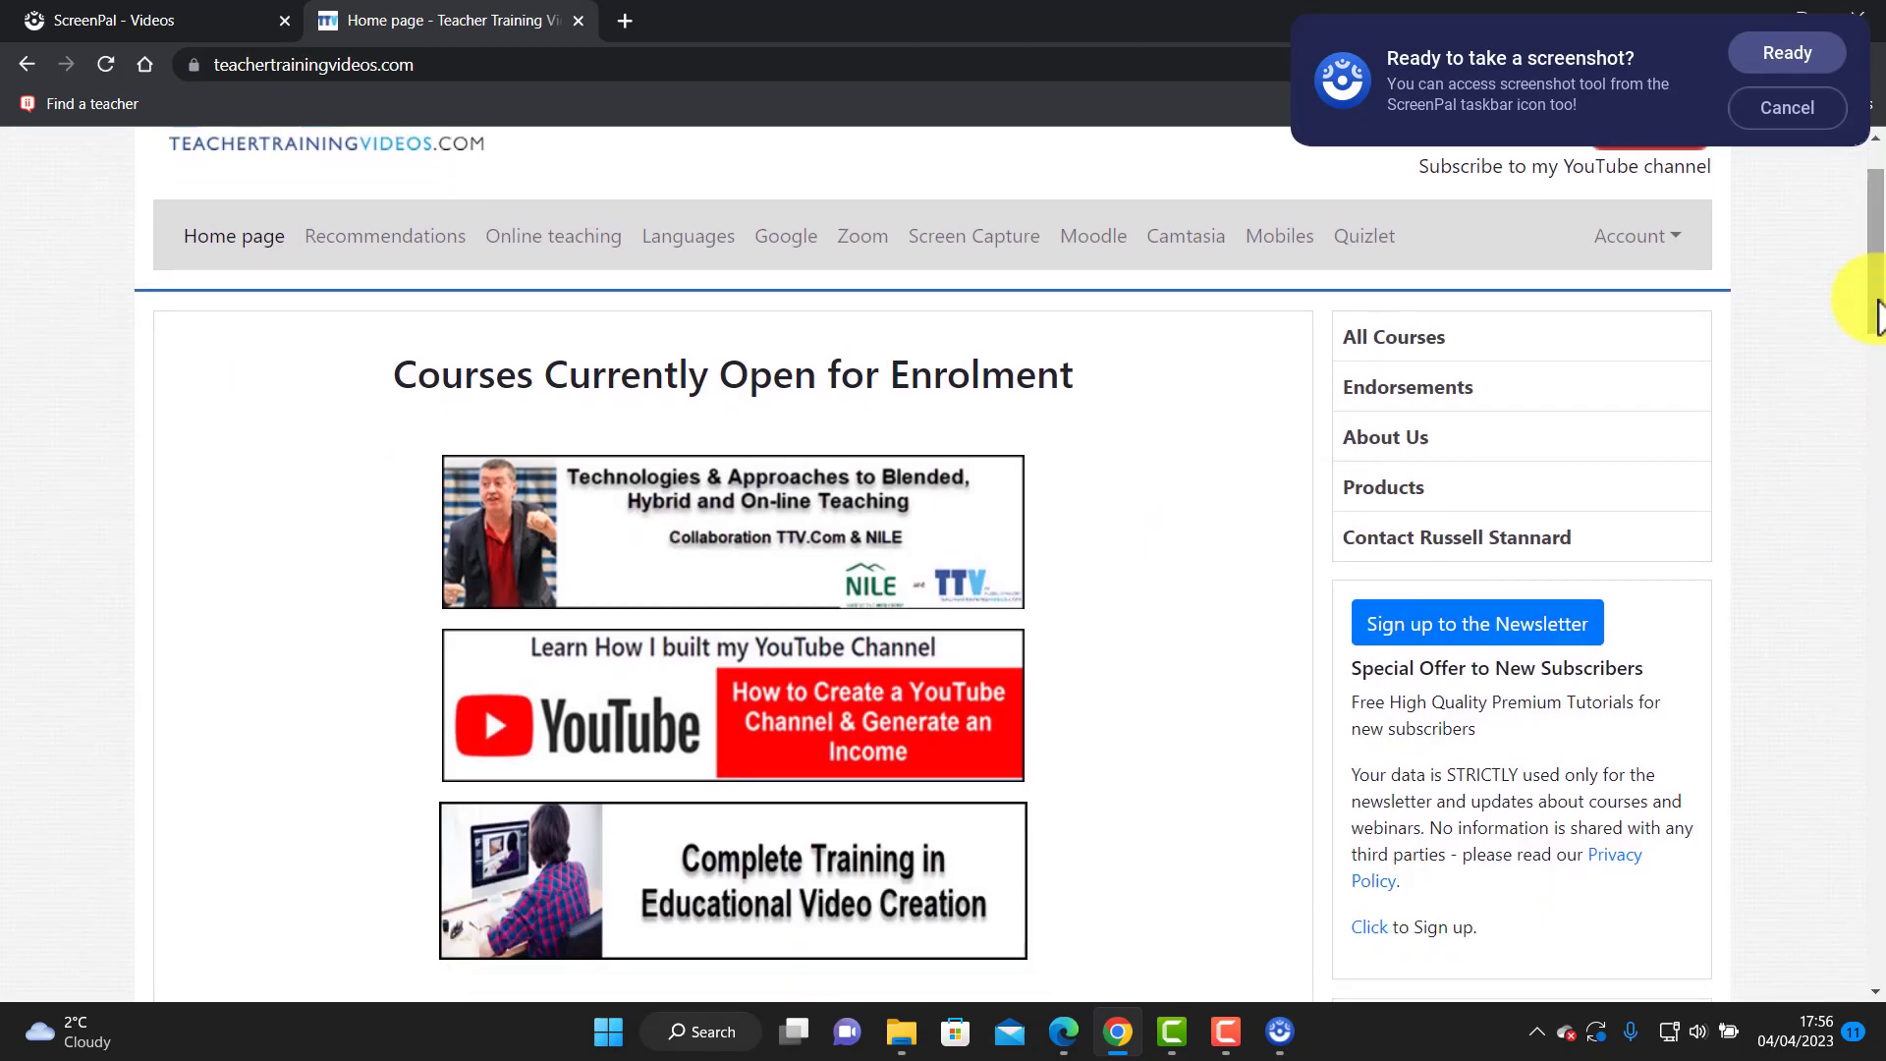
{"action": "left_click", "coordinate": [1773, 56]}
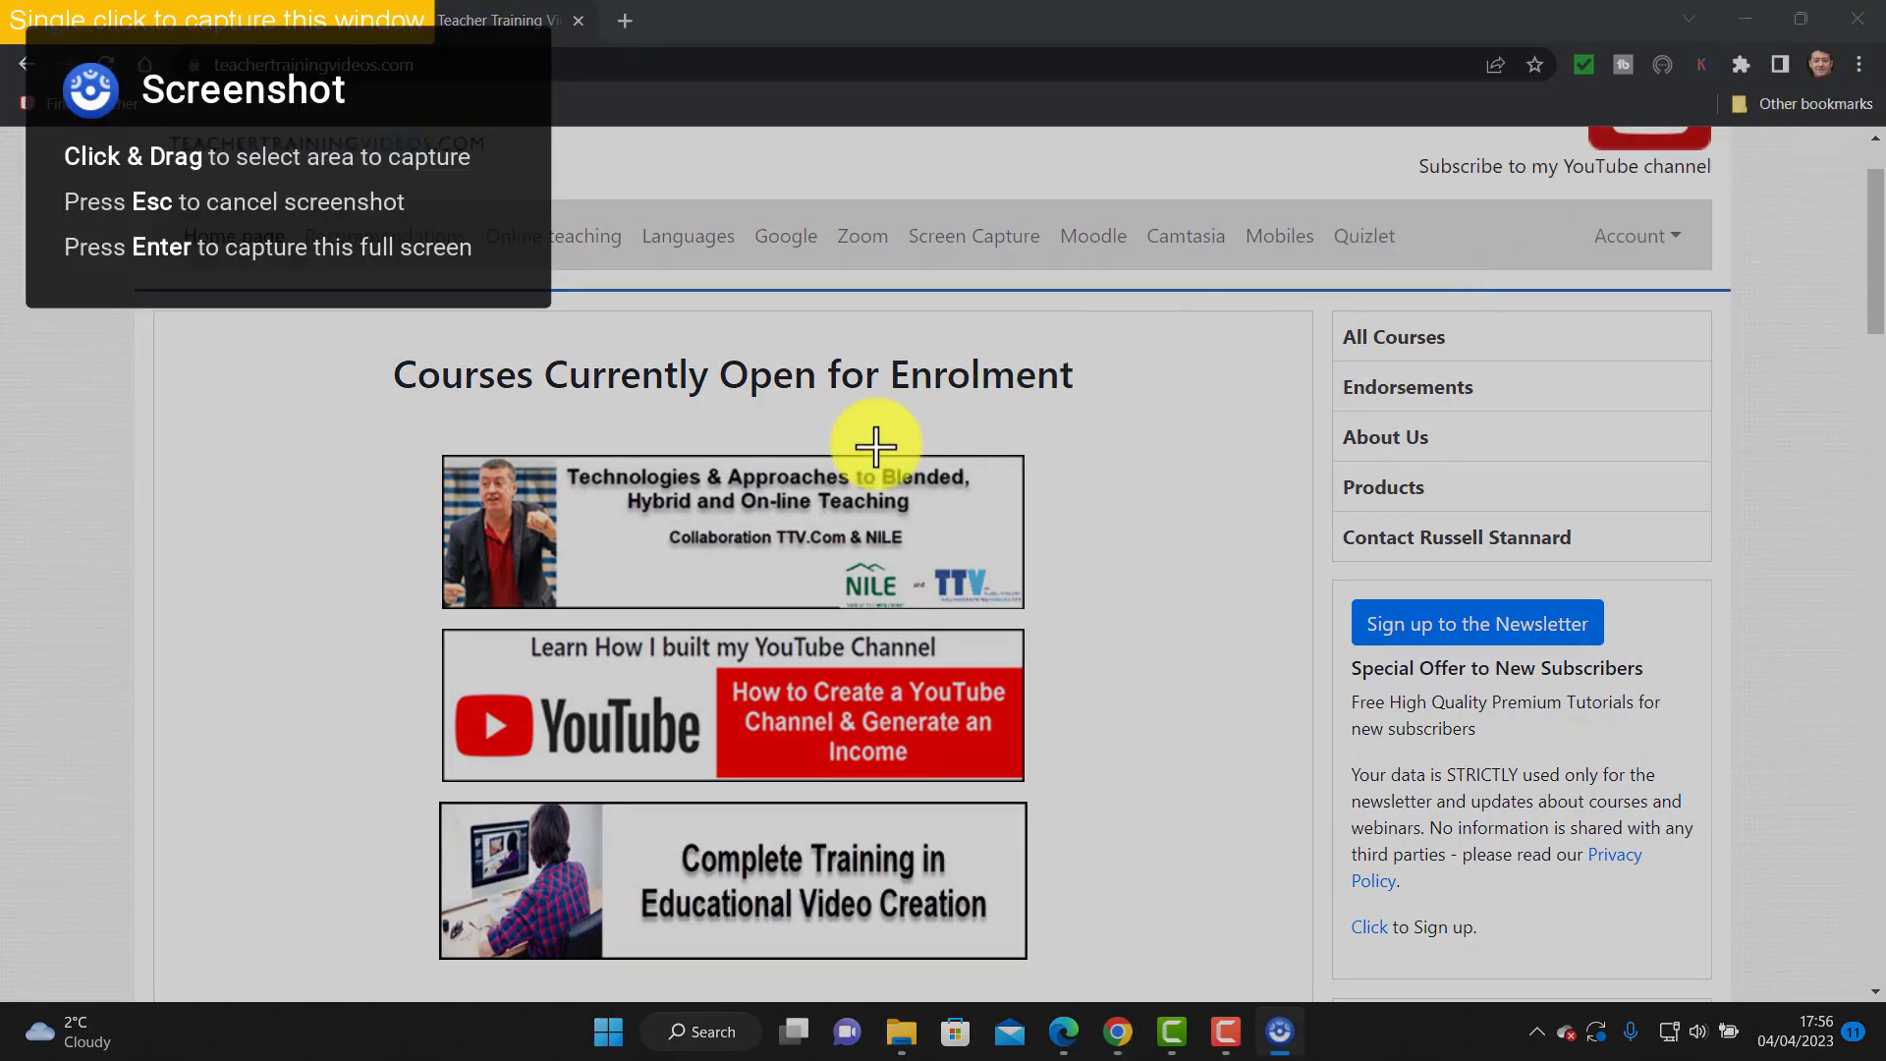
{"action": "left_click_drag", "start_coordinate": [413, 447], "coordinate": [1043, 980]}
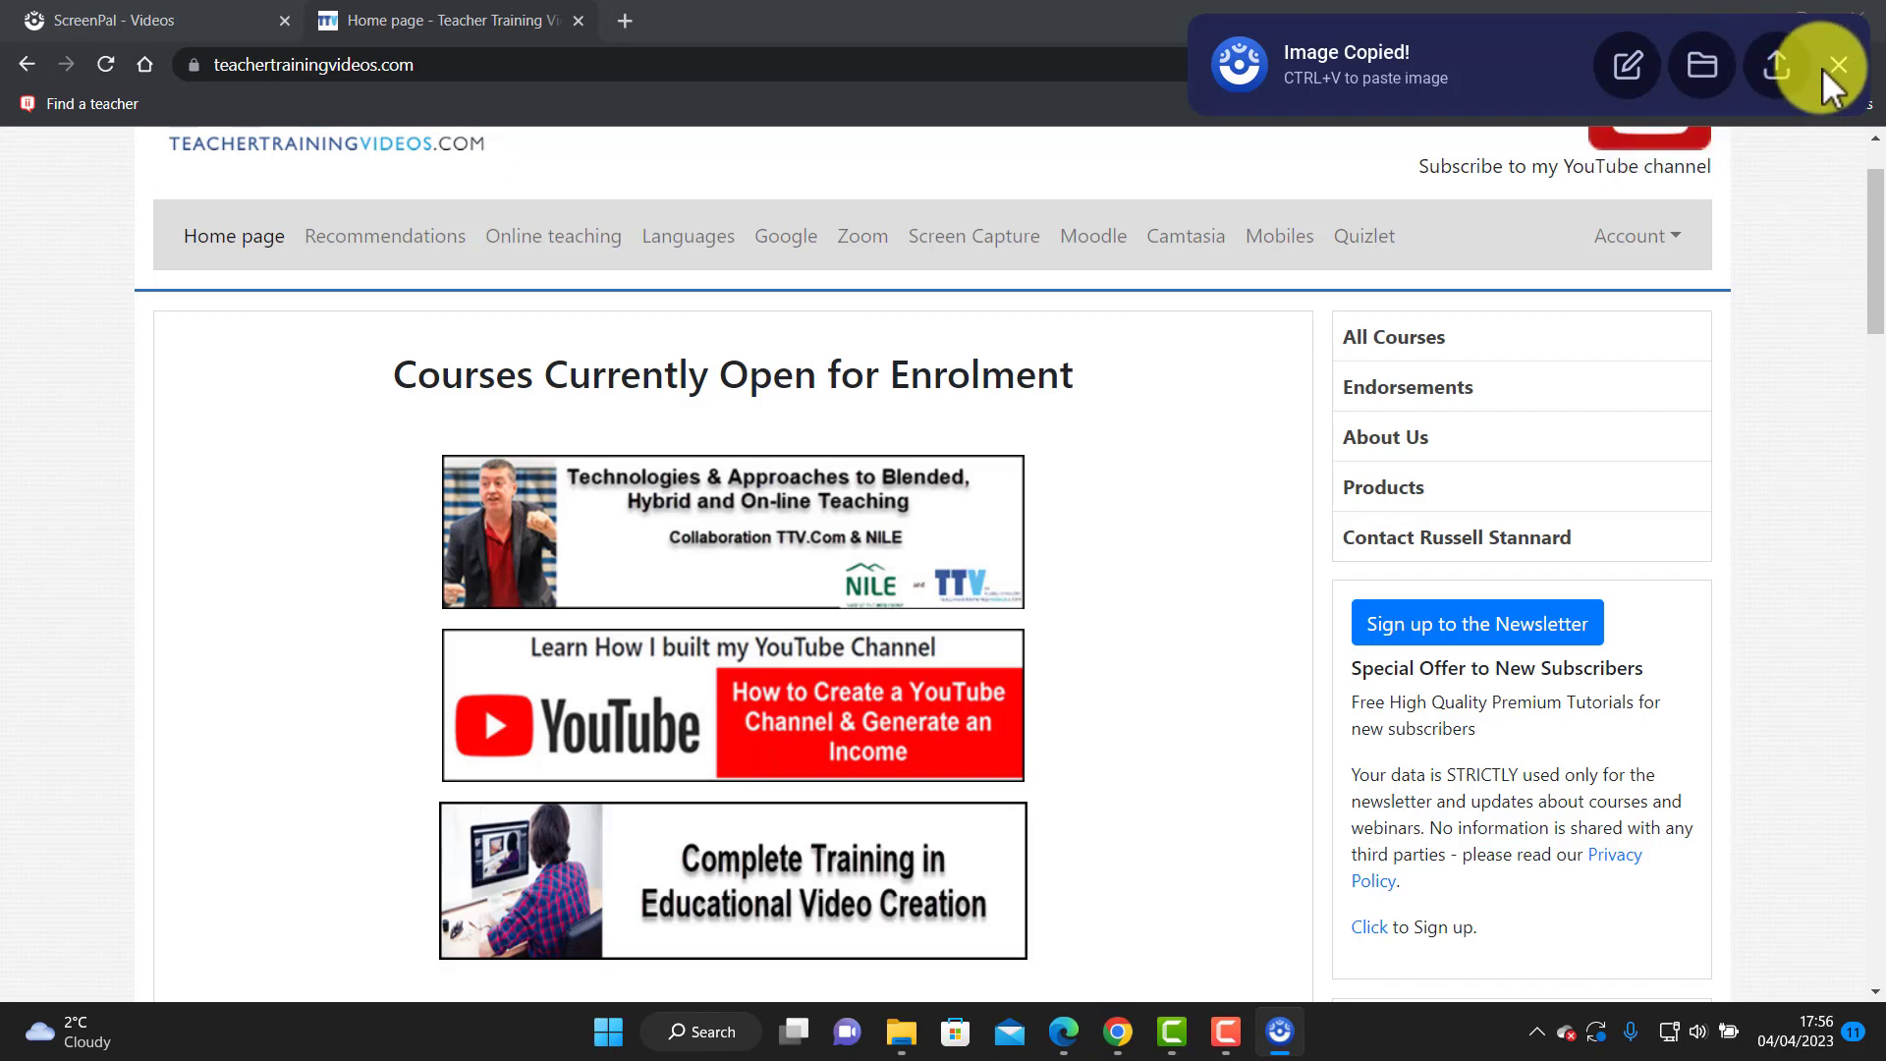
{"action": "left_click", "coordinate": [1629, 63]}
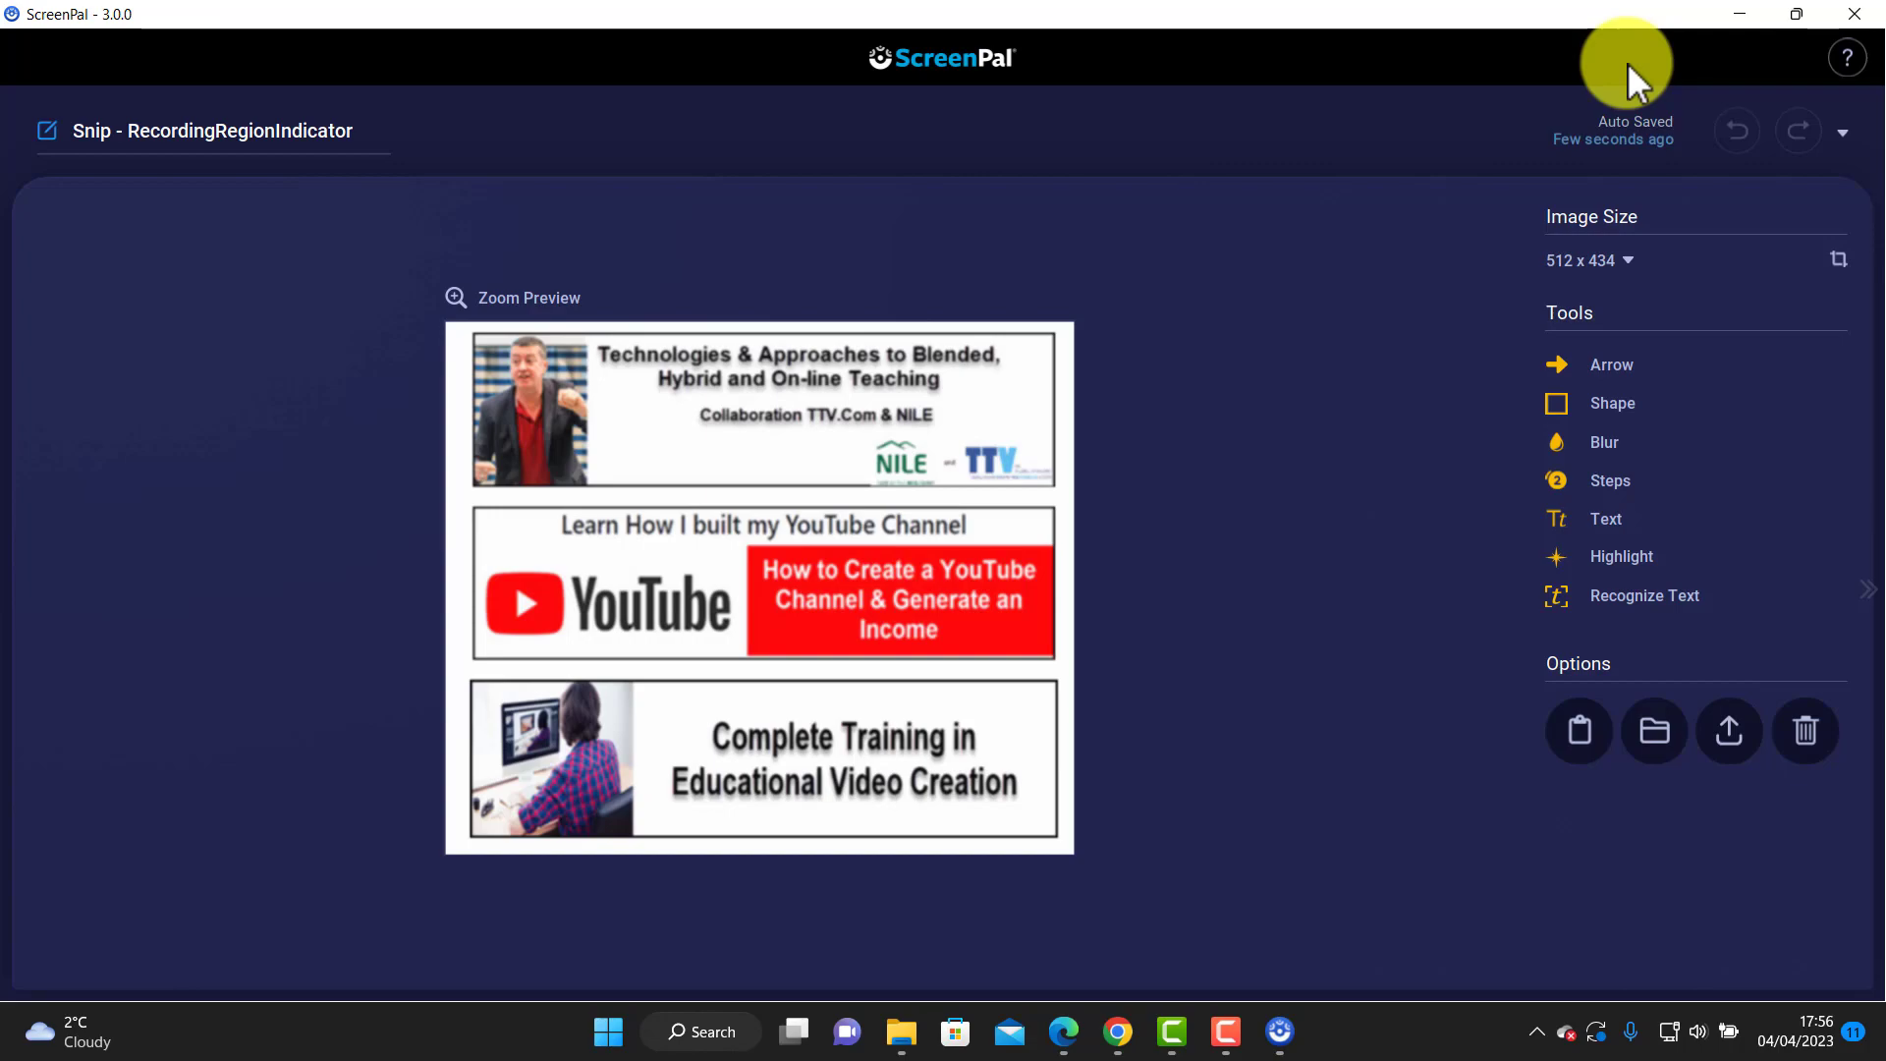
Add an arrow to the top banner, running from the man's photo up to the collaboration line
{"action": "left_click", "coordinate": [1584, 369]}
{"action": "left_click", "coordinate": [1195, 568]}
{"action": "left_click_drag", "start_coordinate": [538, 479], "coordinate": [757, 420]}
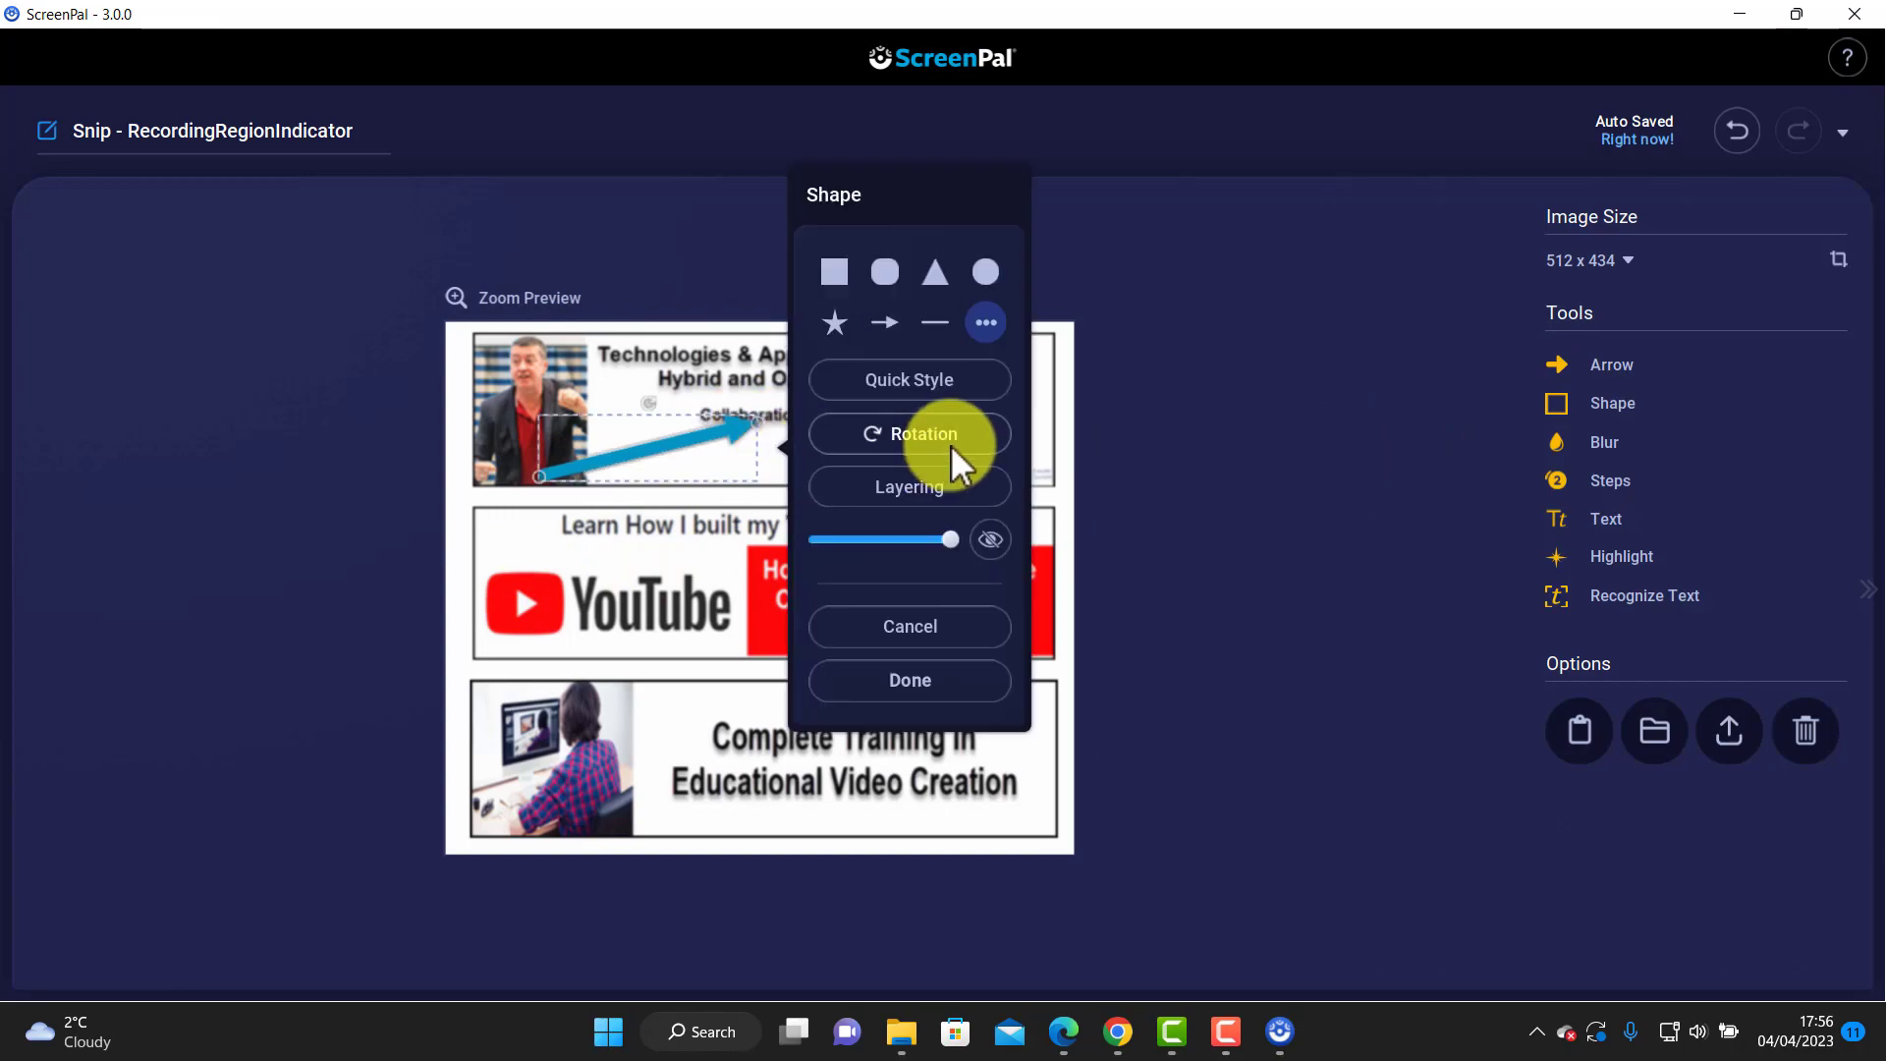
{"action": "left_click", "coordinate": [910, 680]}
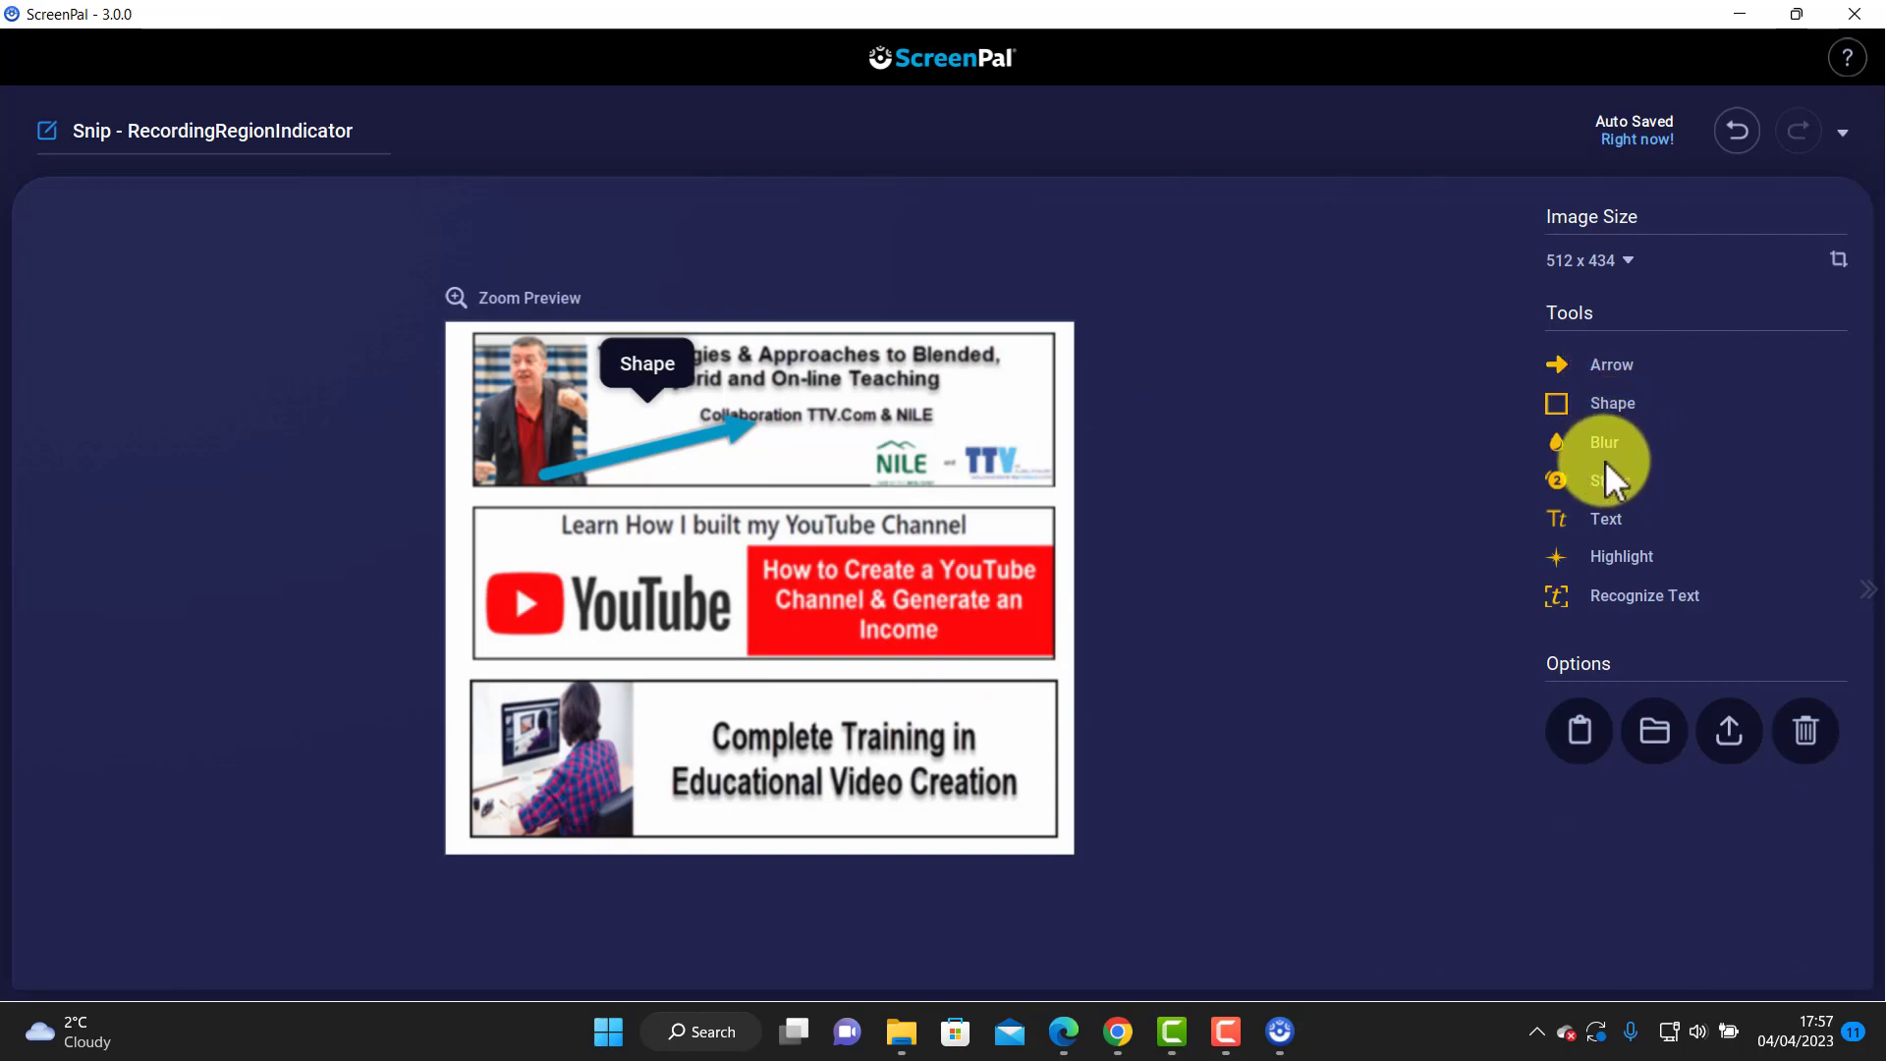
Add a text label with the presenter's first name over the middle of the YouTube banner
{"action": "left_click", "coordinate": [1603, 517]}
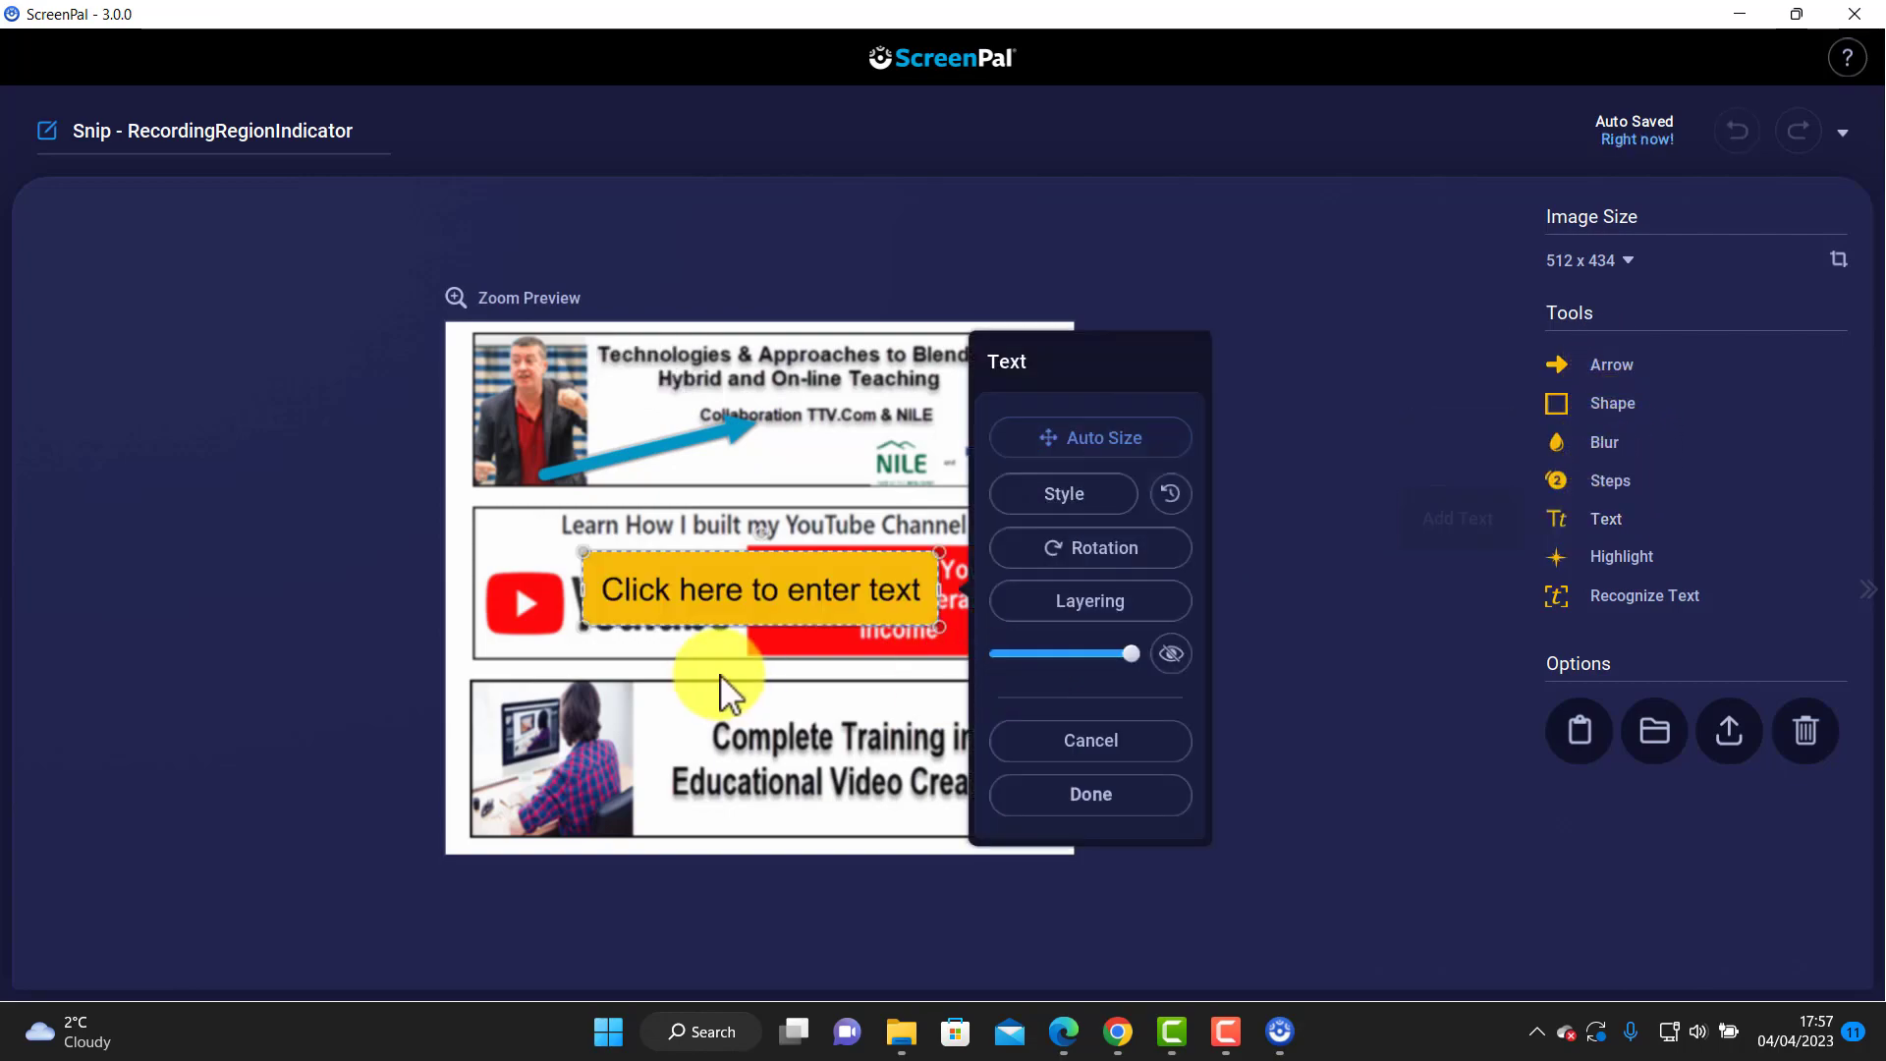
{"action": "double_click", "coordinate": [783, 595]}
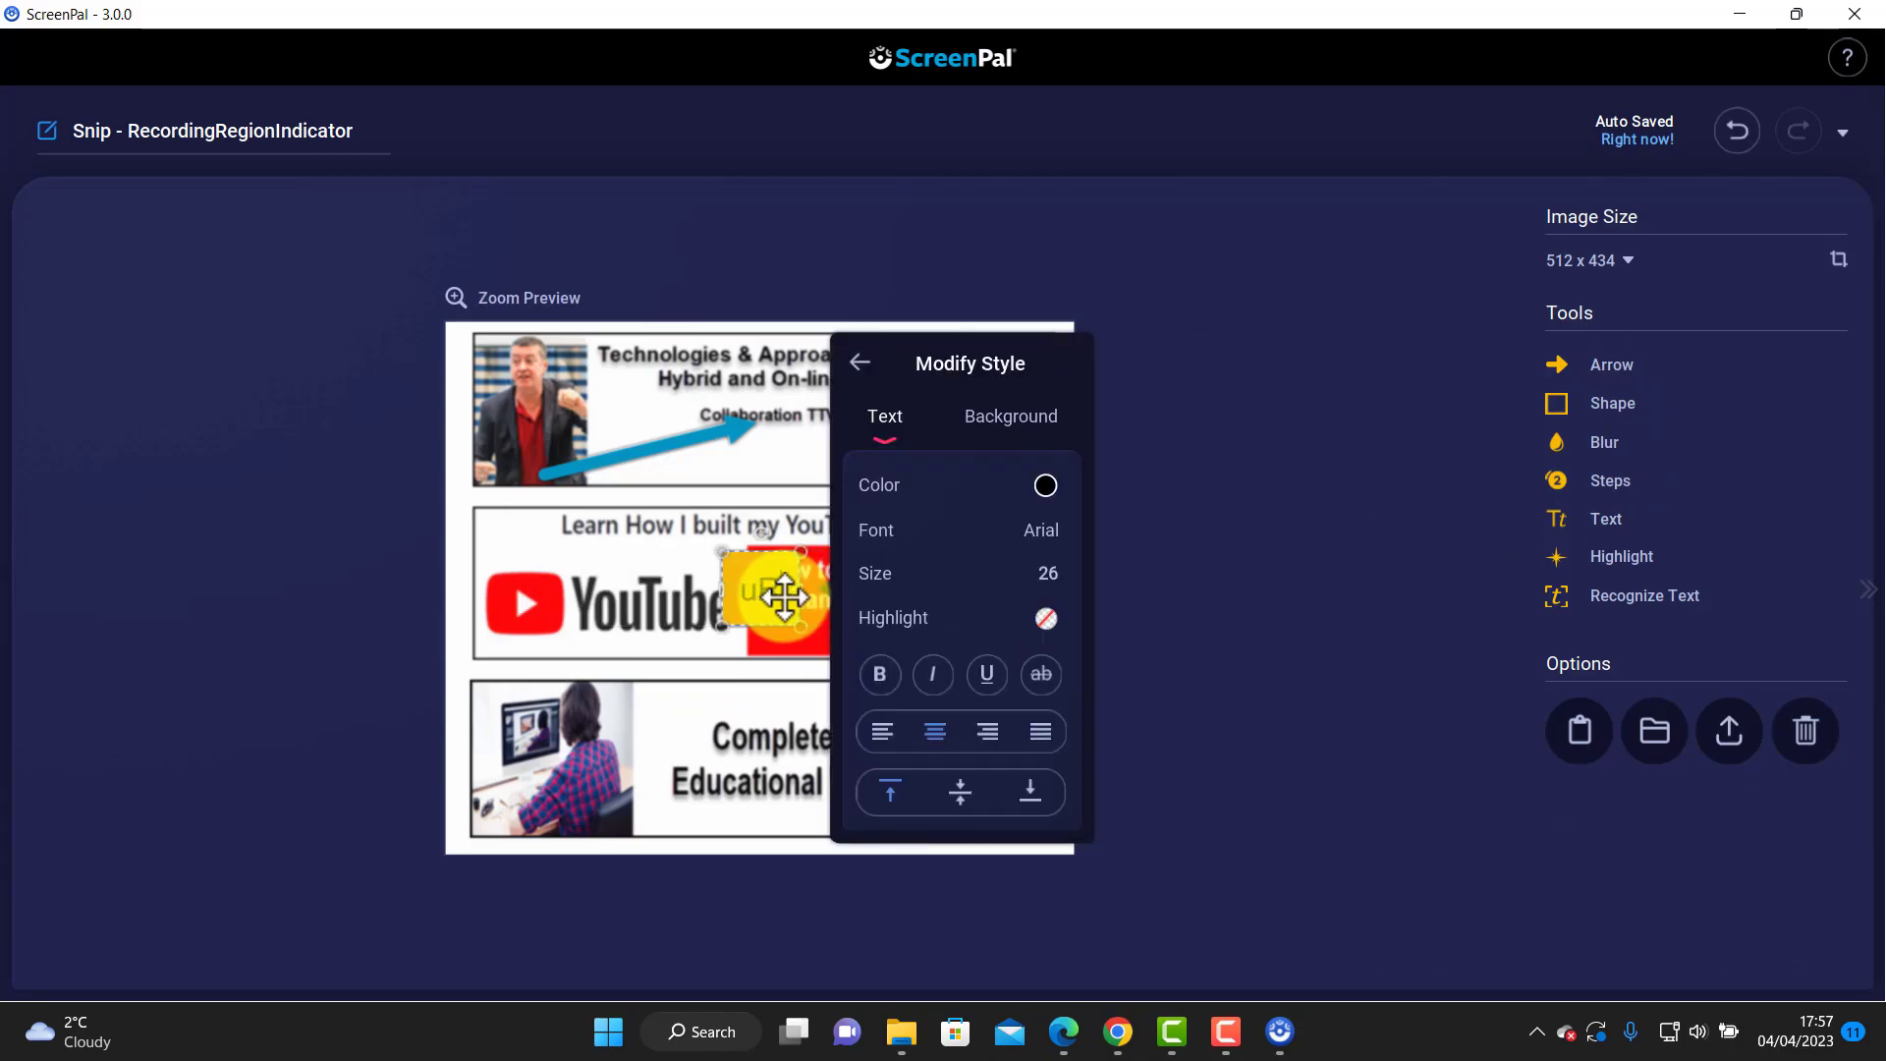
{"action": "type", "text": "uR"}
{"action": "key", "text": "BackSpace"}
{"action": "key", "text": "BackSpace"}
{"action": "type", "text": "Russell"}
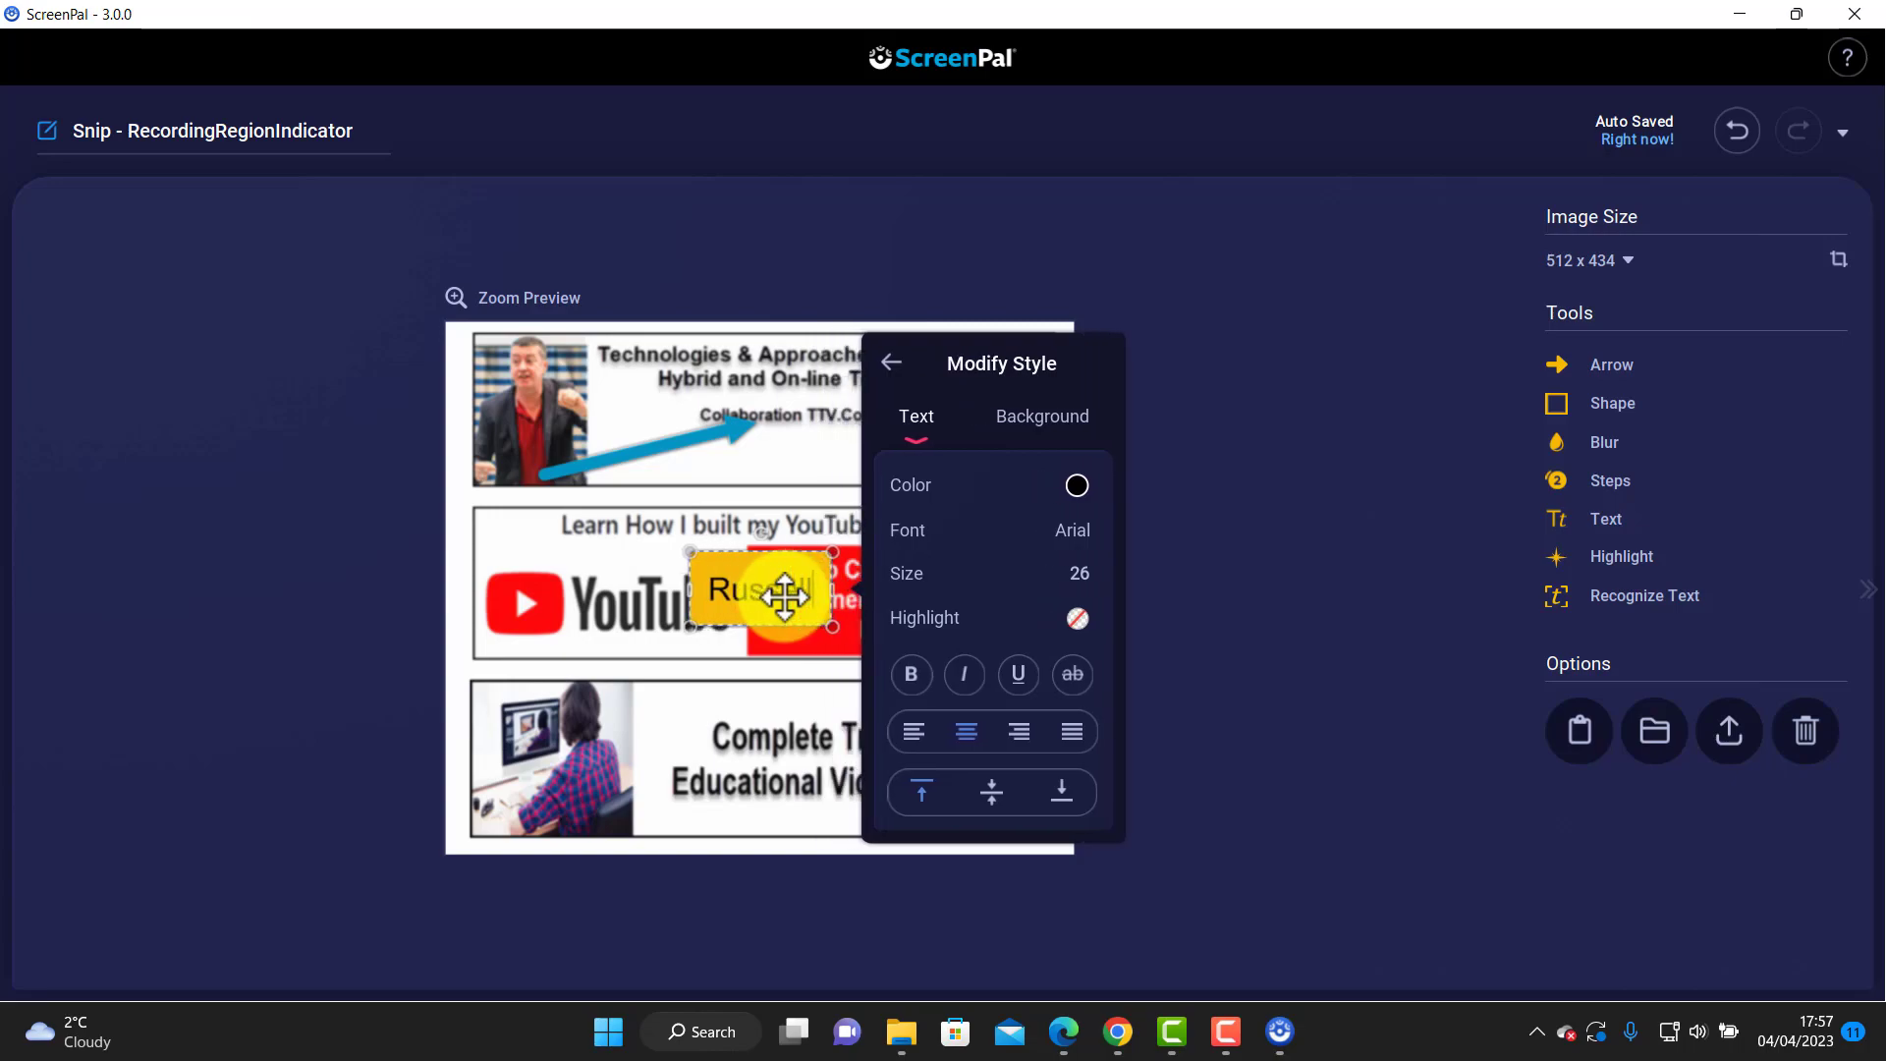
{"action": "left_click", "coordinate": [513, 552]}
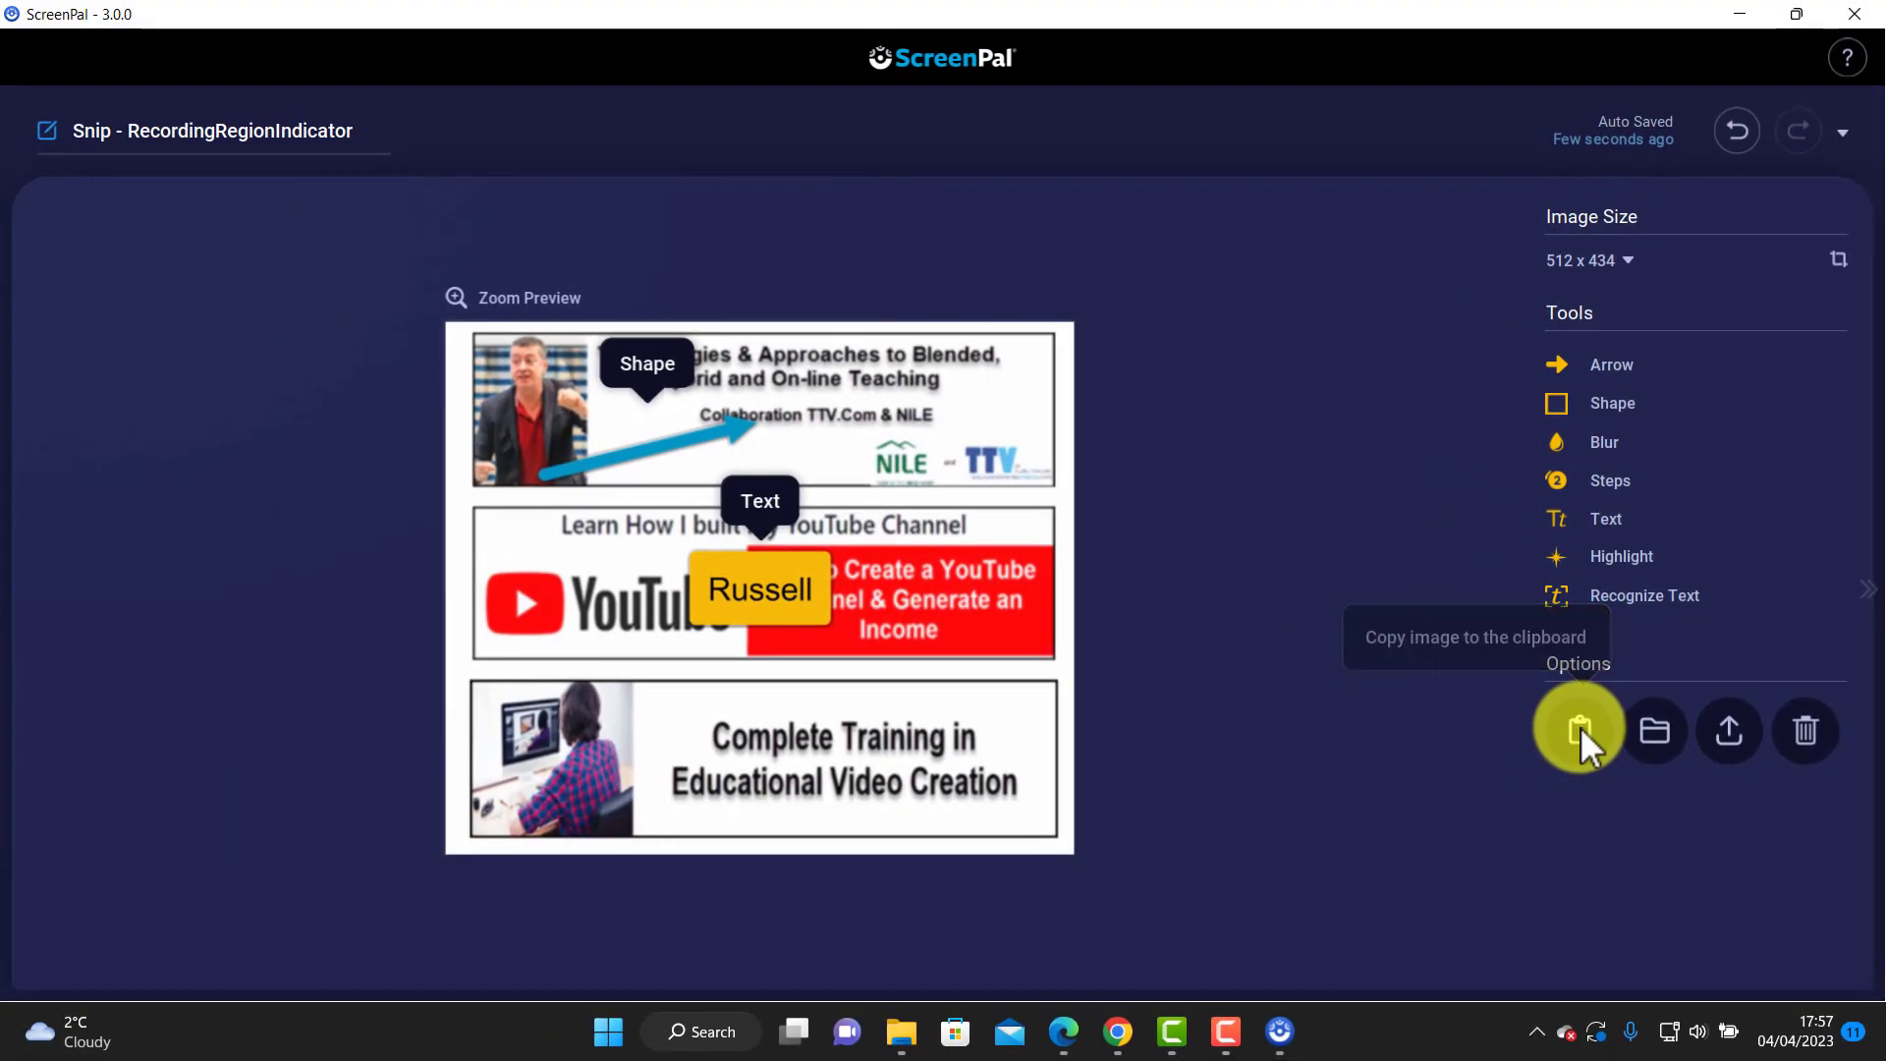
Copy the annotated screenshot to the clipboard and paste it into the blank WordPad document
{"action": "left_click", "coordinate": [1580, 727]}
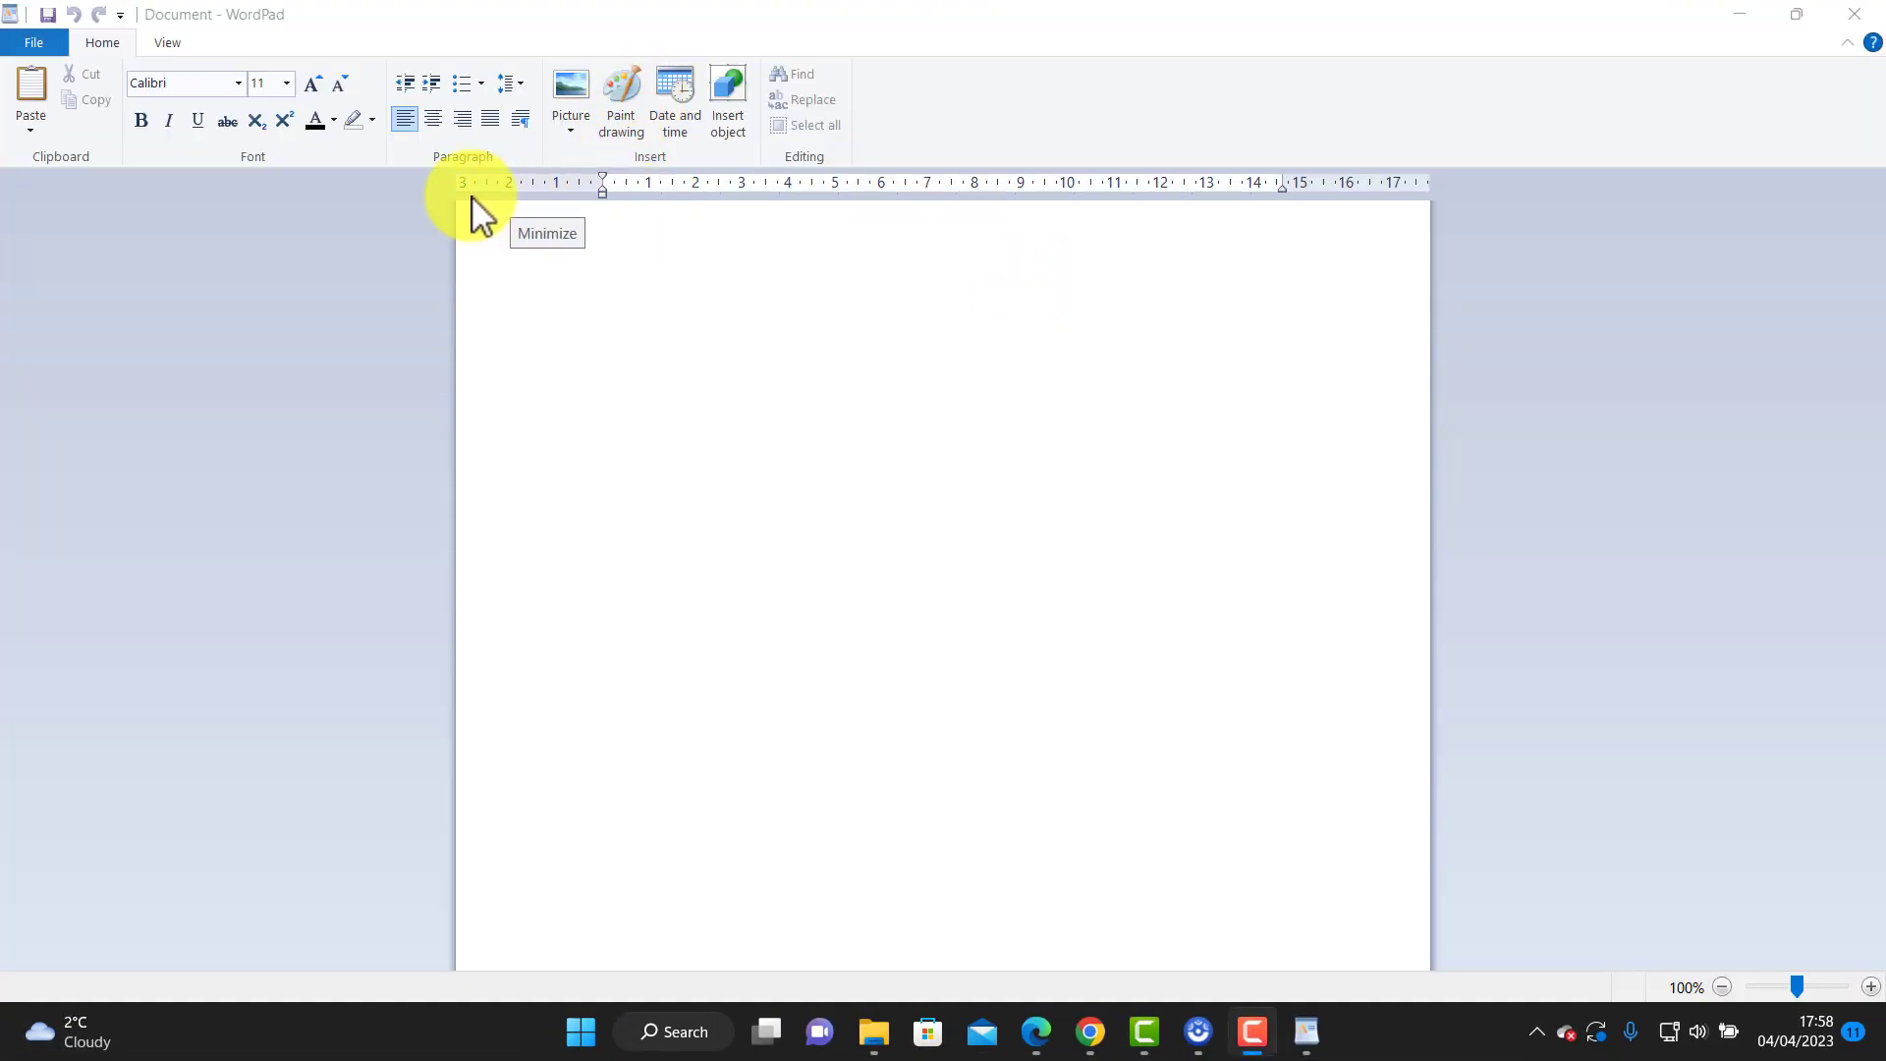
{"action": "right_click", "coordinate": [617, 346]}
{"action": "left_click", "coordinate": [661, 412]}
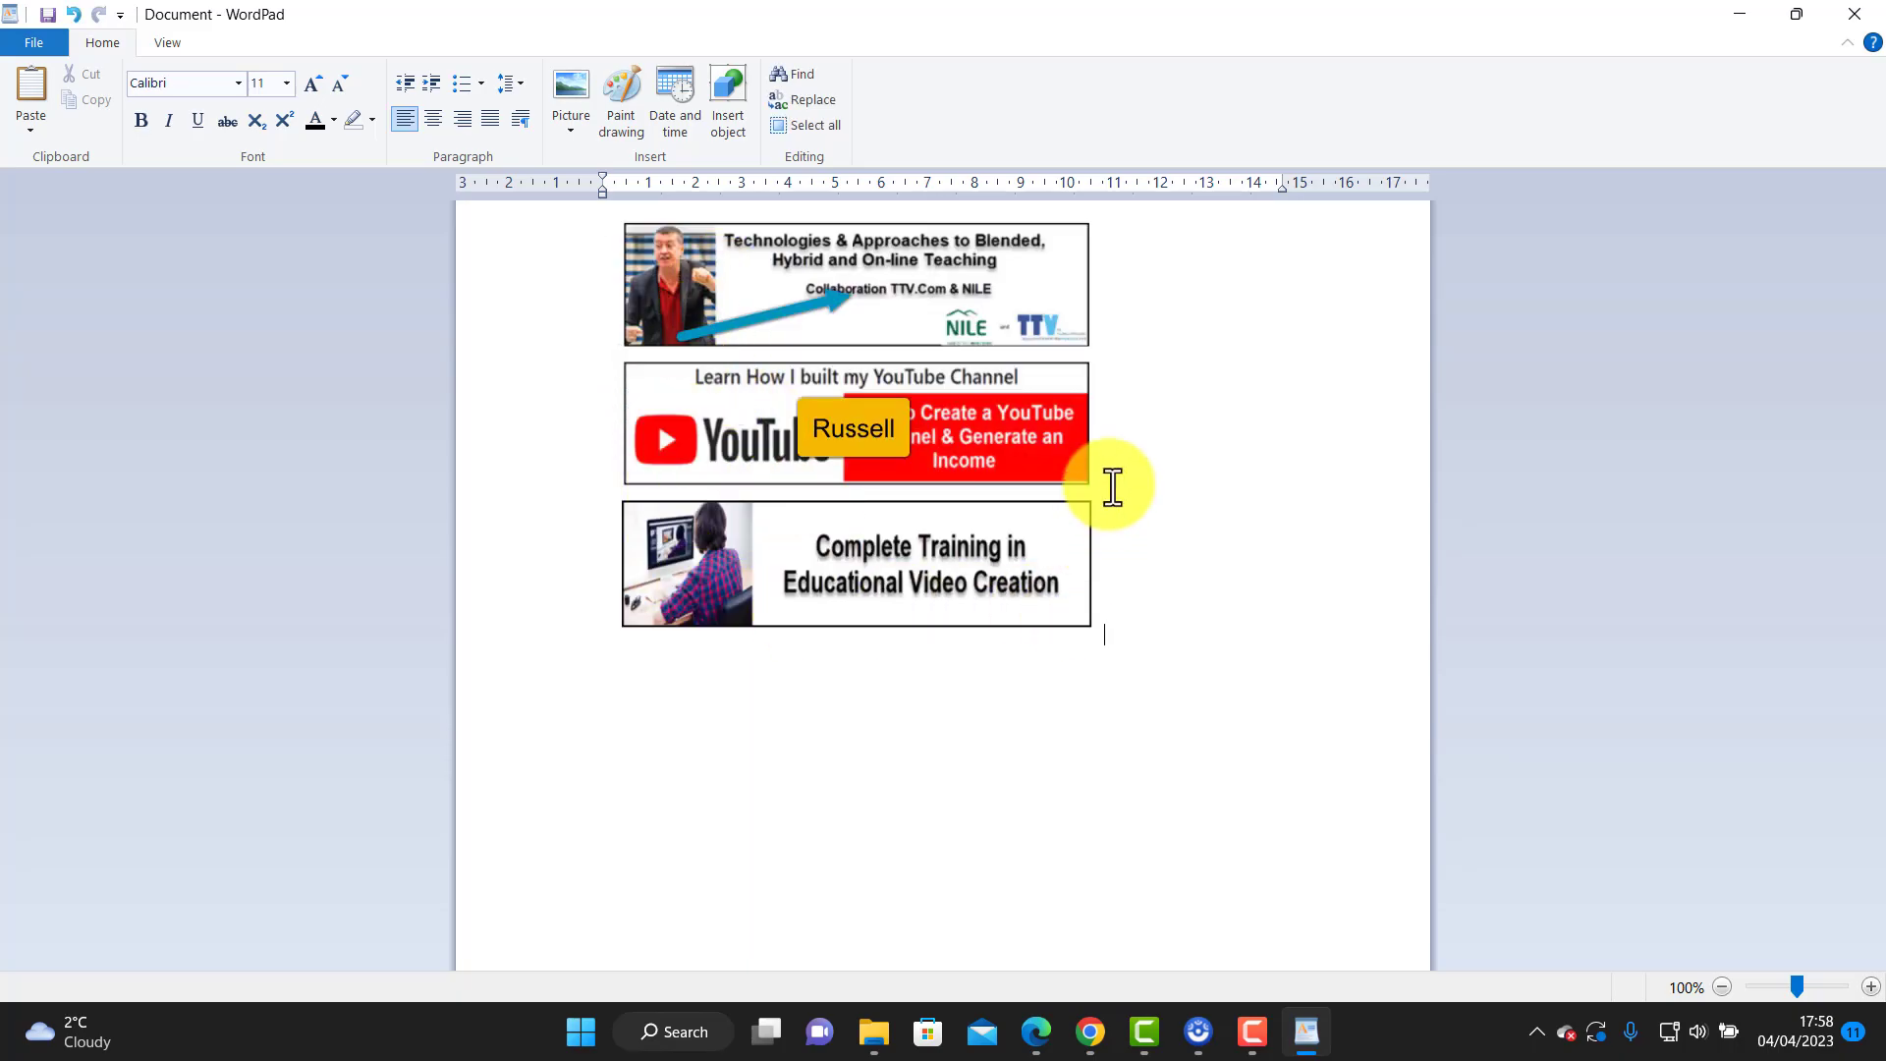
Switch back to the ScreenPal image editor and publish the annotated screenshot as TTV.com with Public visibility
{"action": "left_click", "coordinate": [1199, 1031]}
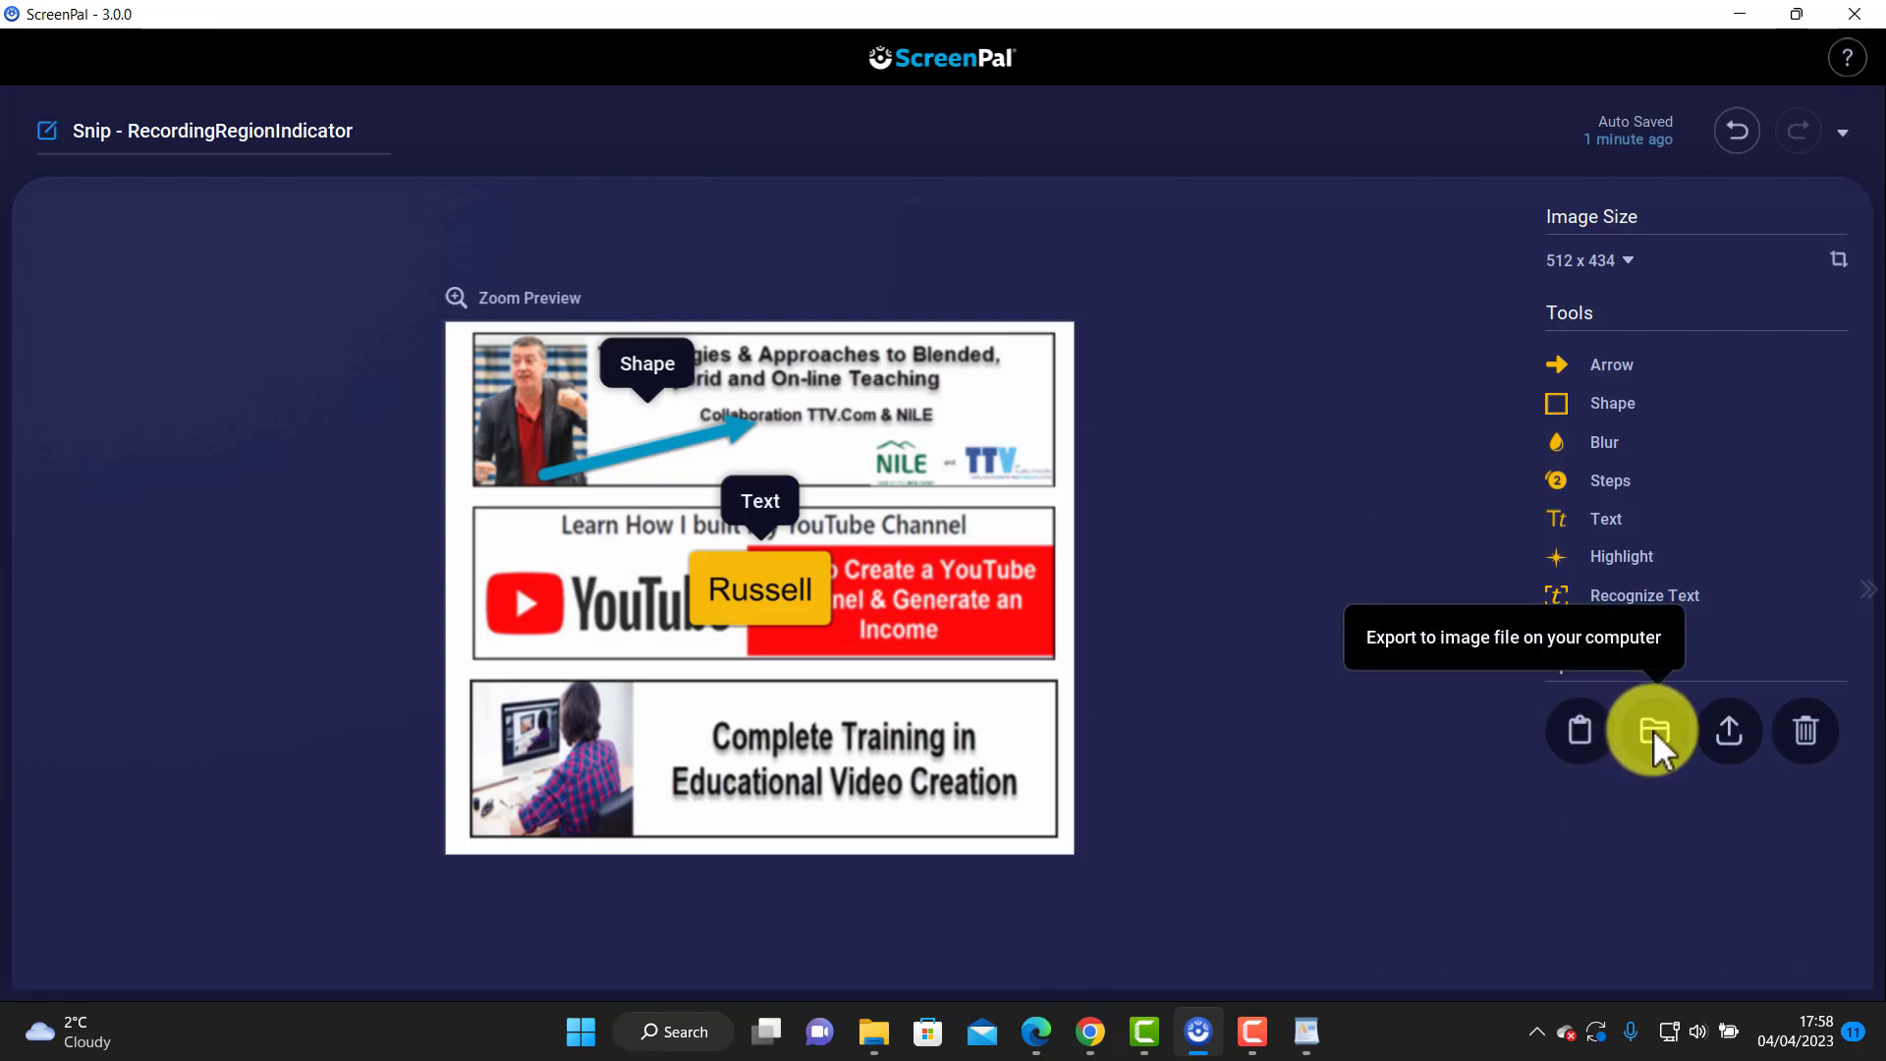
{"action": "left_click", "coordinate": [1730, 733]}
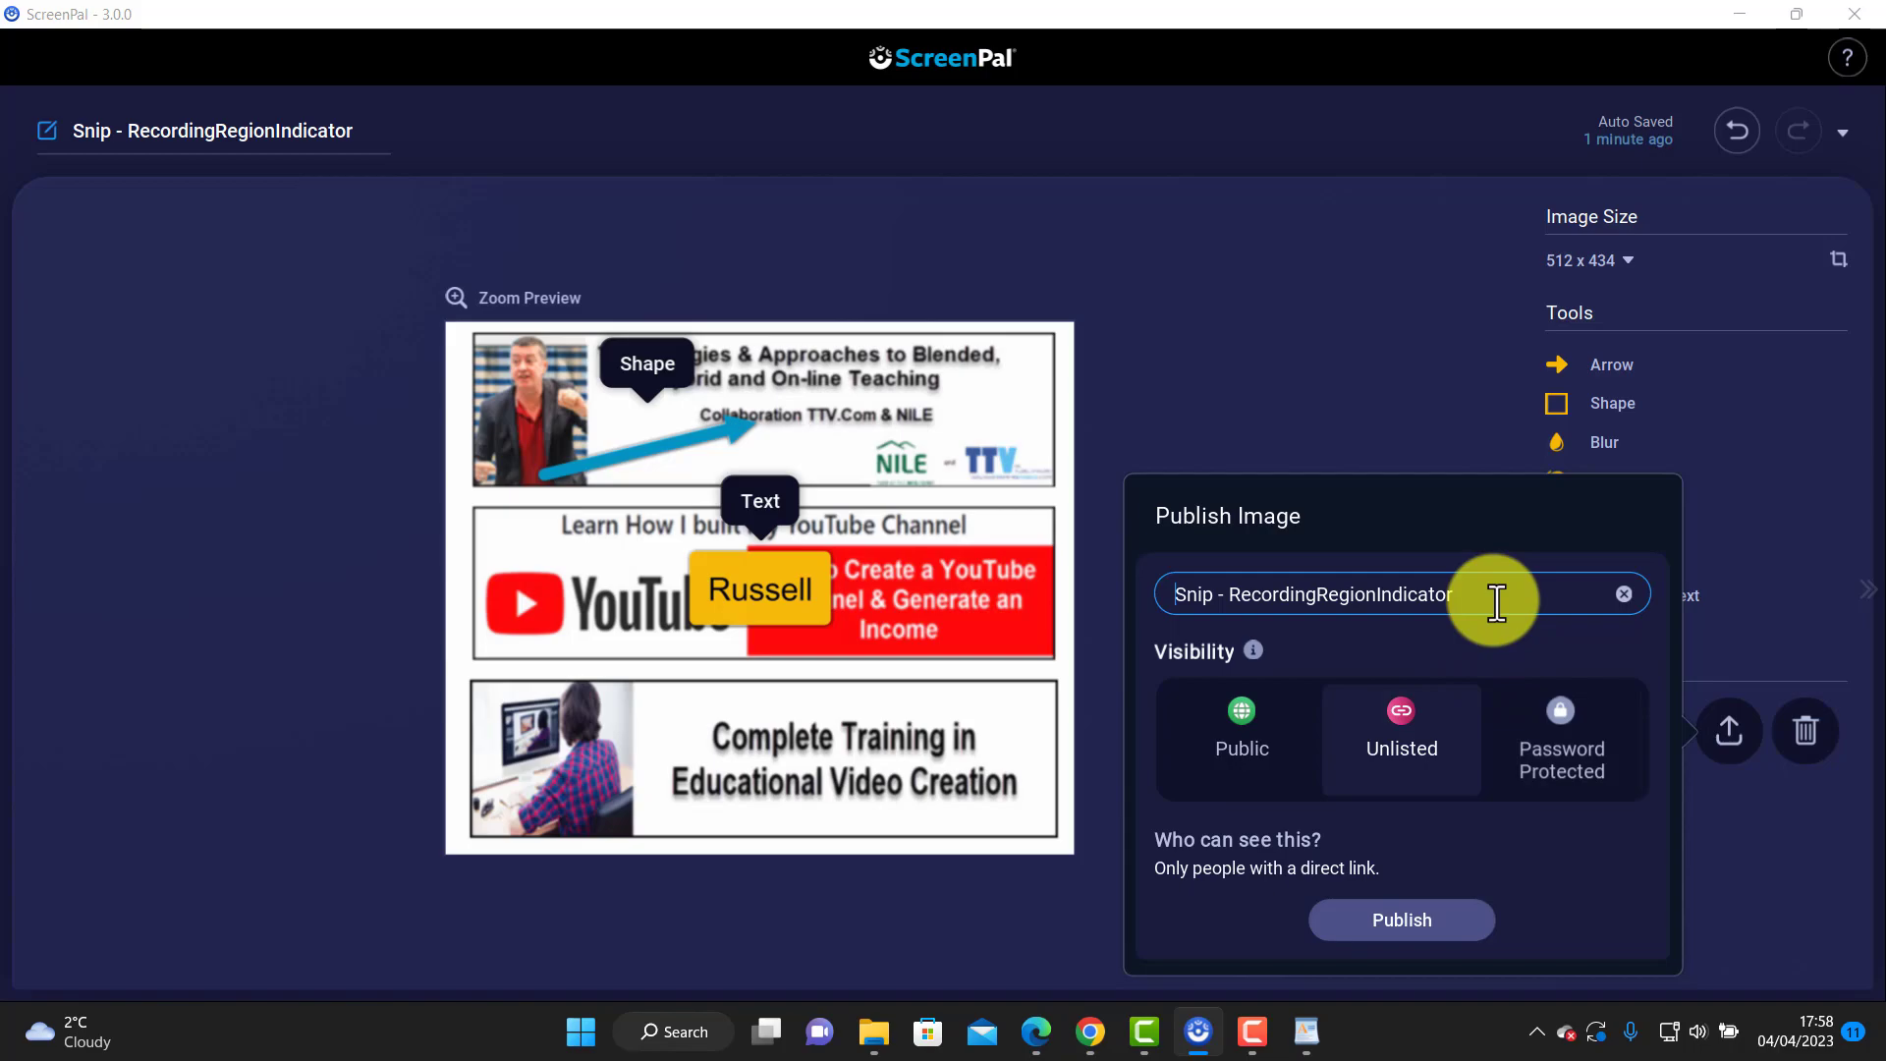
{"action": "left_click_drag", "start_coordinate": [1496, 602], "coordinate": [1148, 593]}
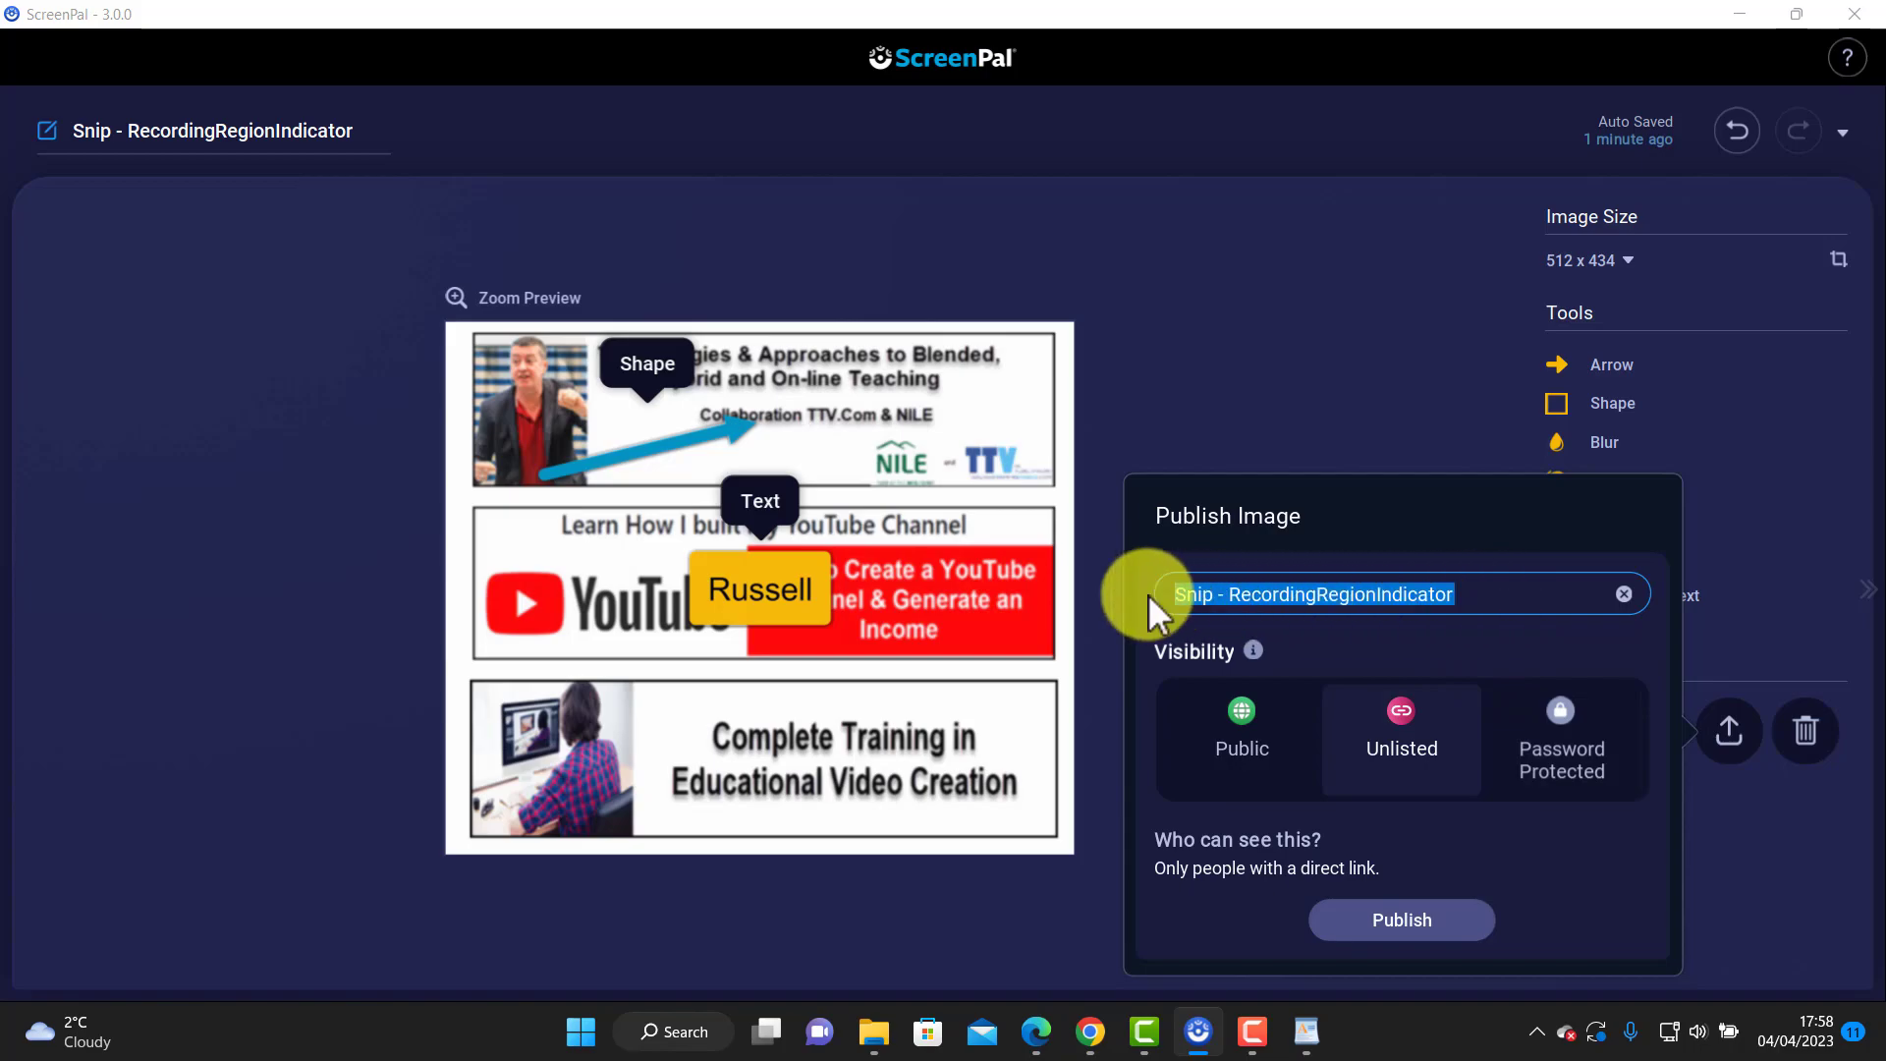
{"action": "type", "text": "TTV"}
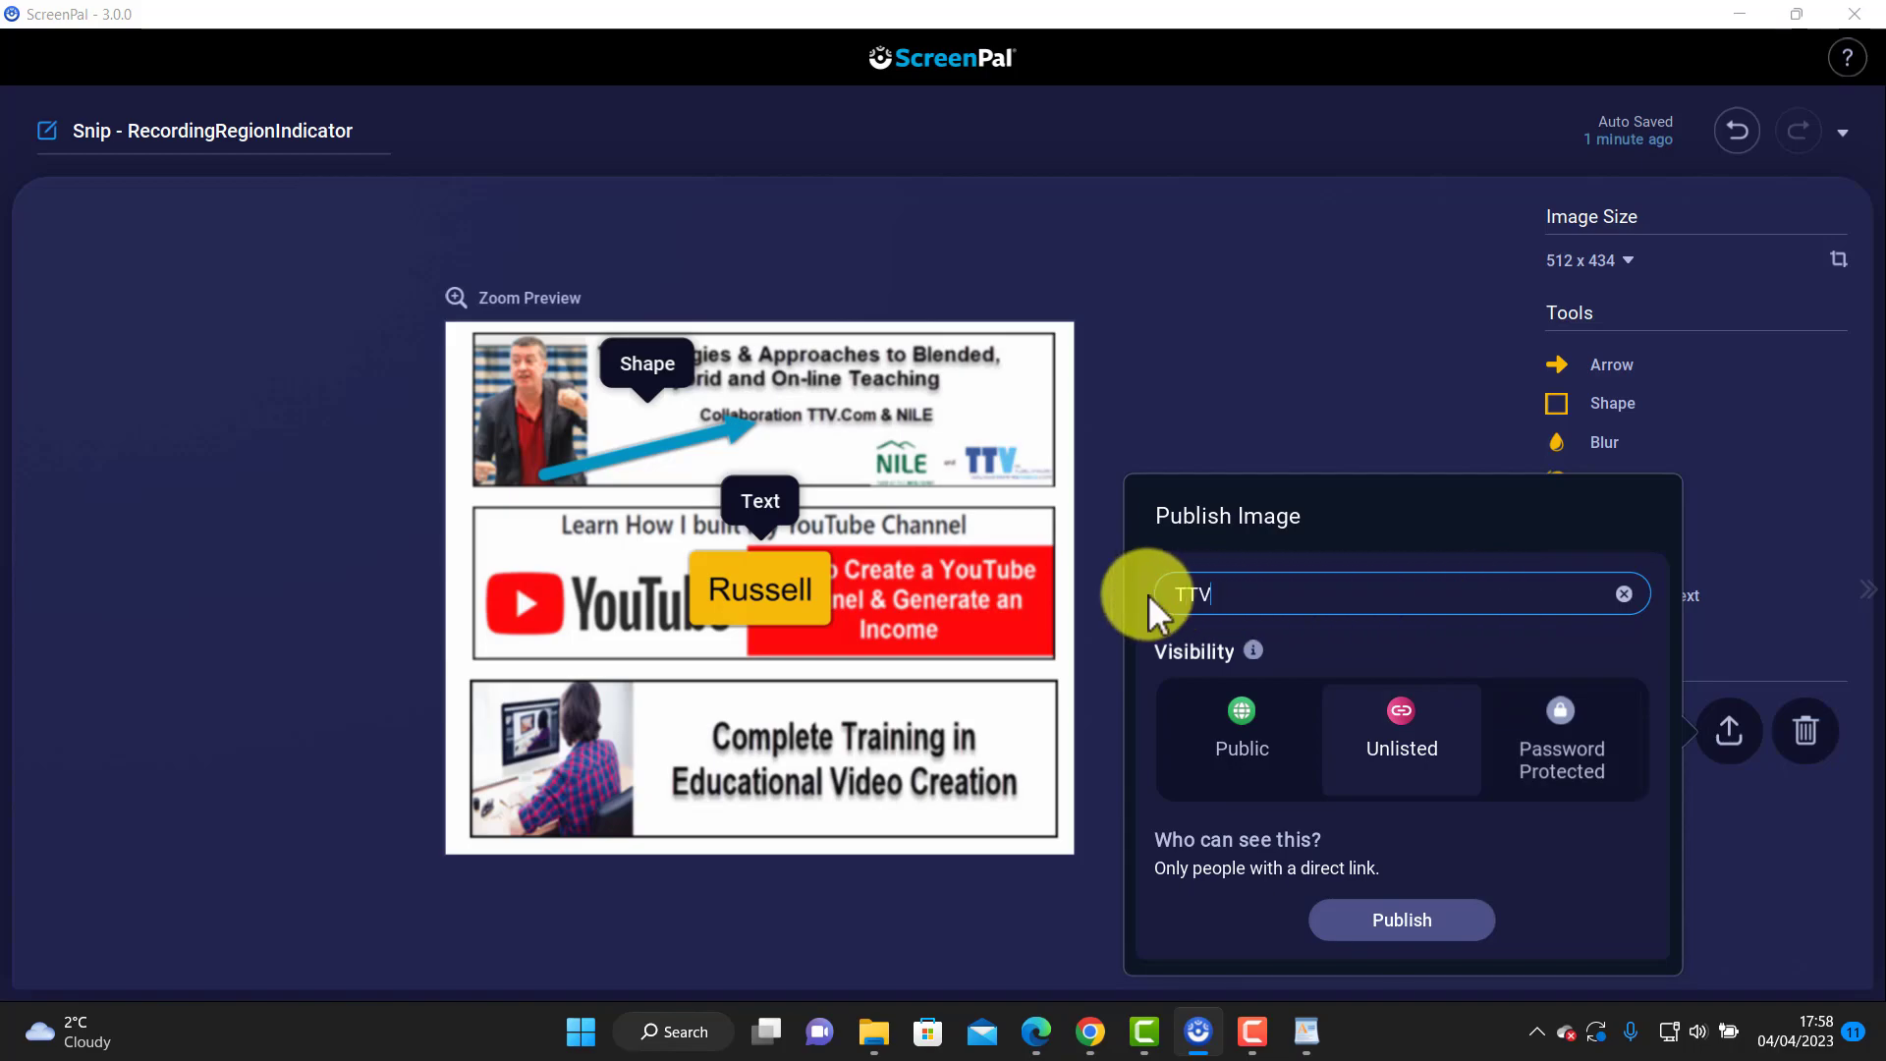
{"action": "type", "text": ".com"}
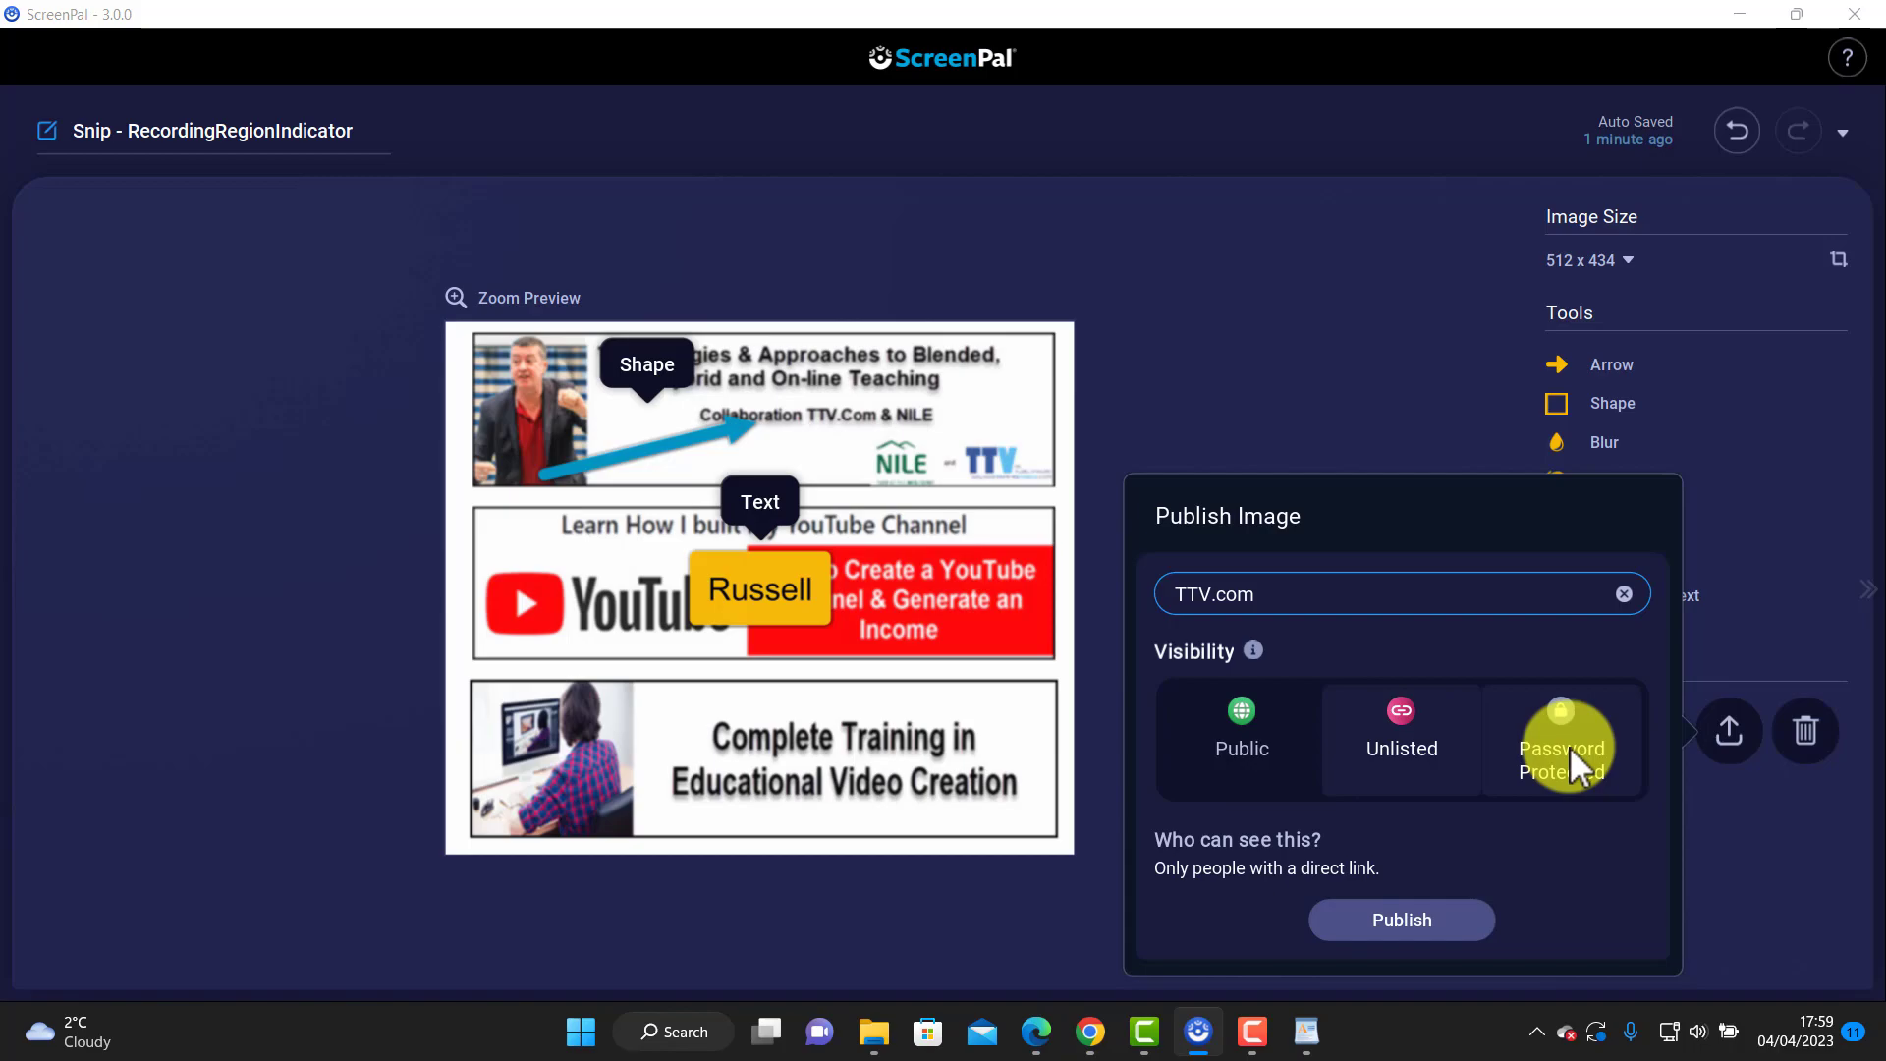
{"action": "left_click", "coordinate": [1244, 717]}
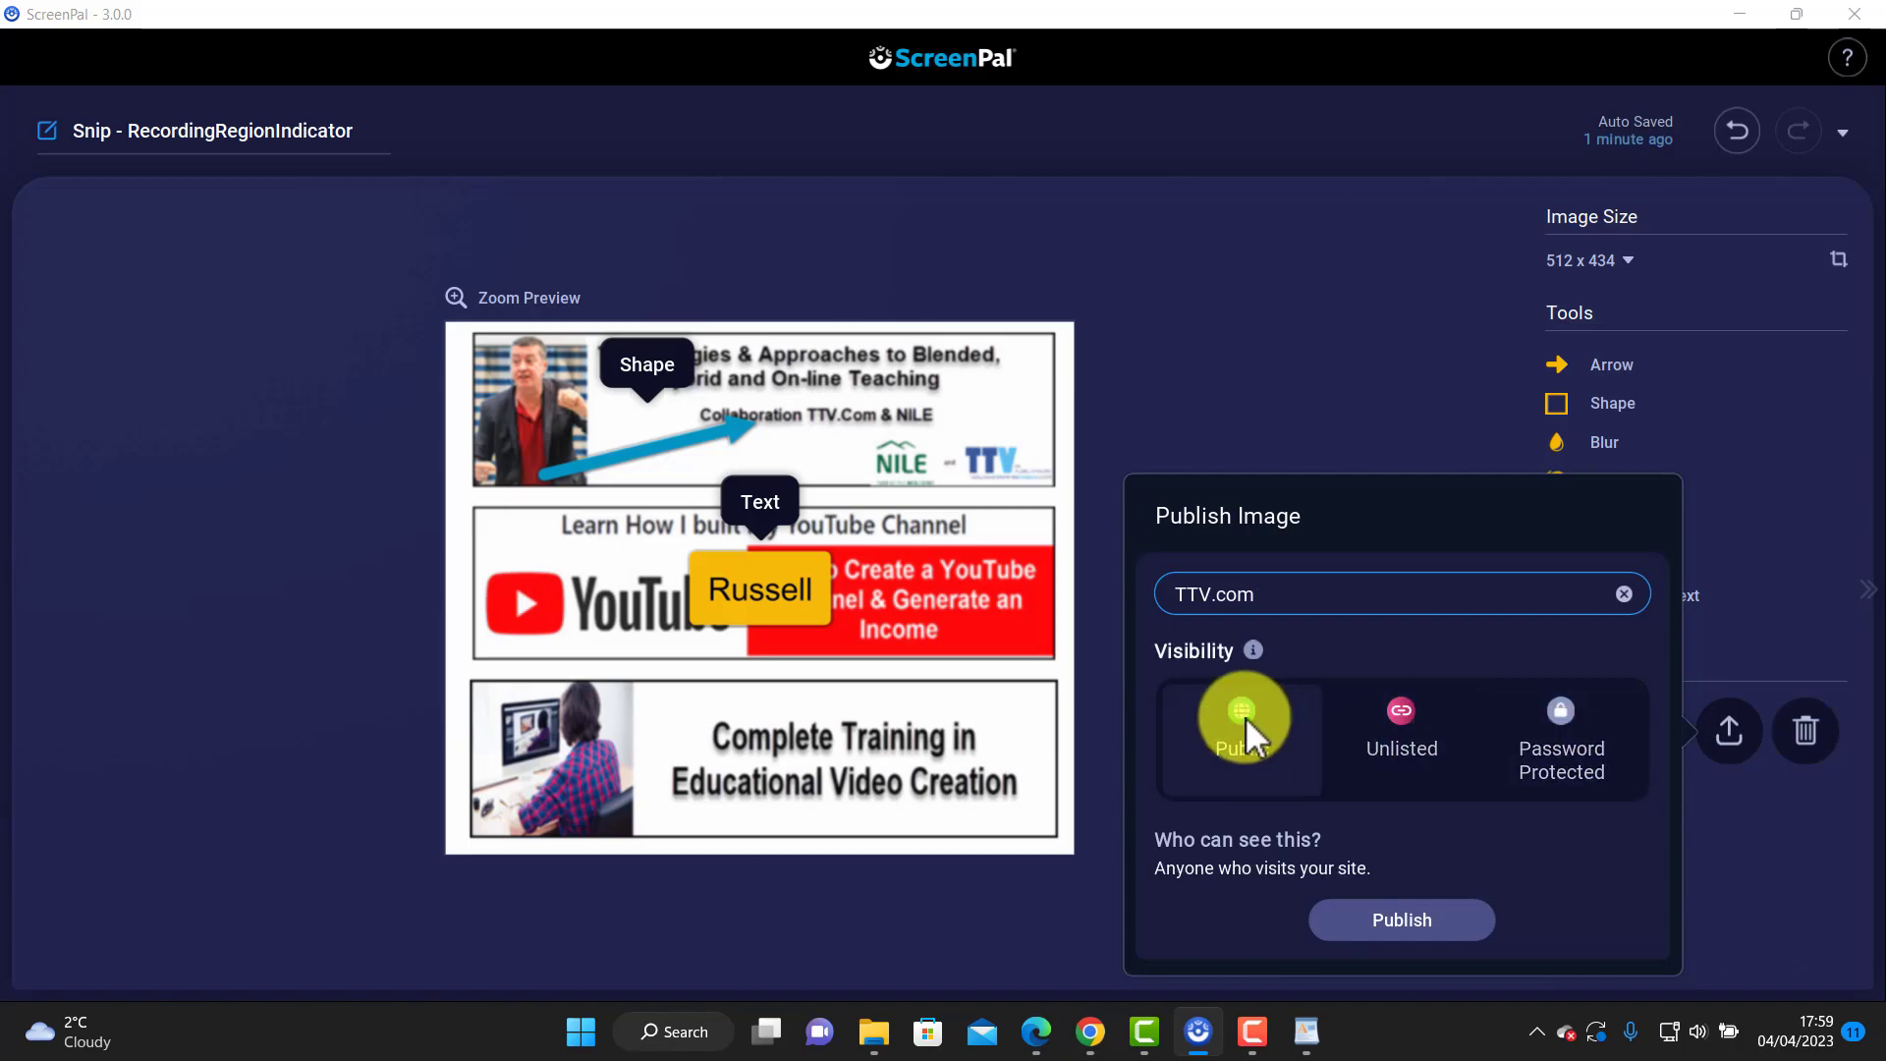
{"action": "left_click", "coordinate": [1395, 915]}
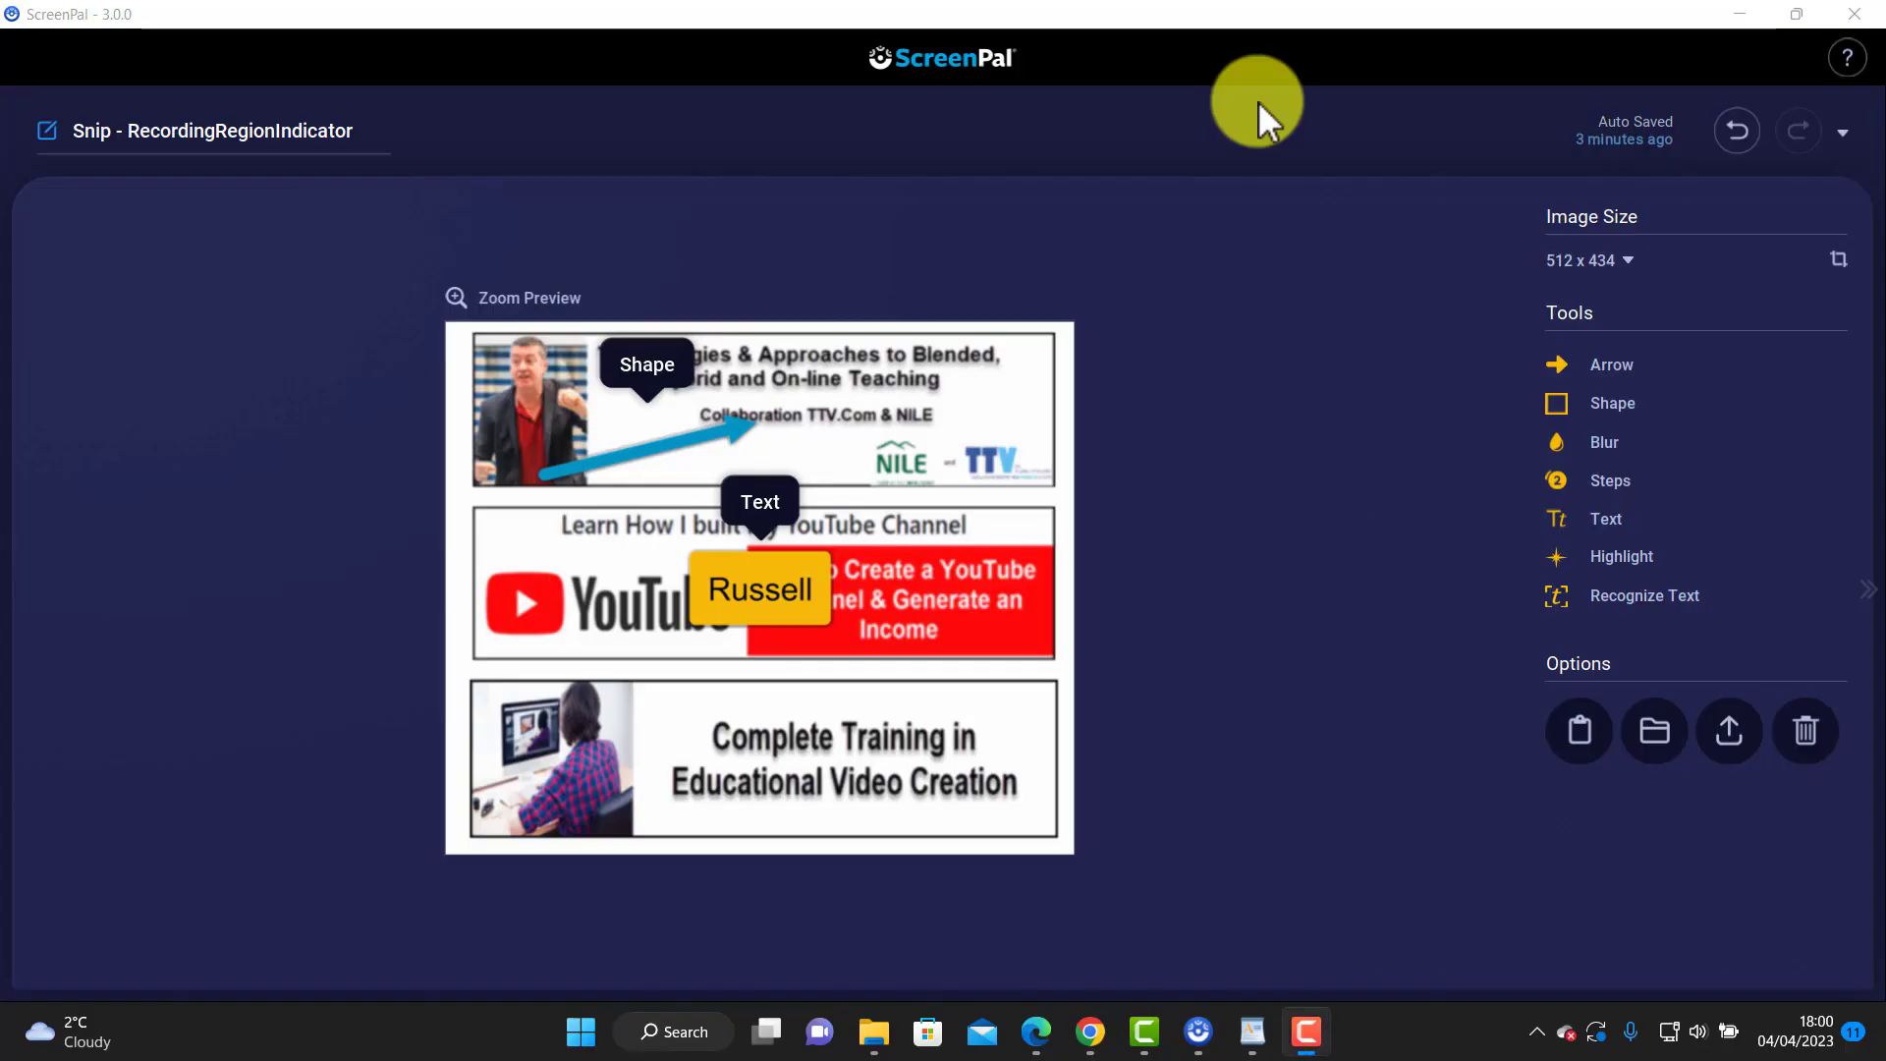
Go to the ScreenPal website's My content area and open the Images library to view the published TTV.com image
{"action": "left_click", "coordinate": [931, 73]}
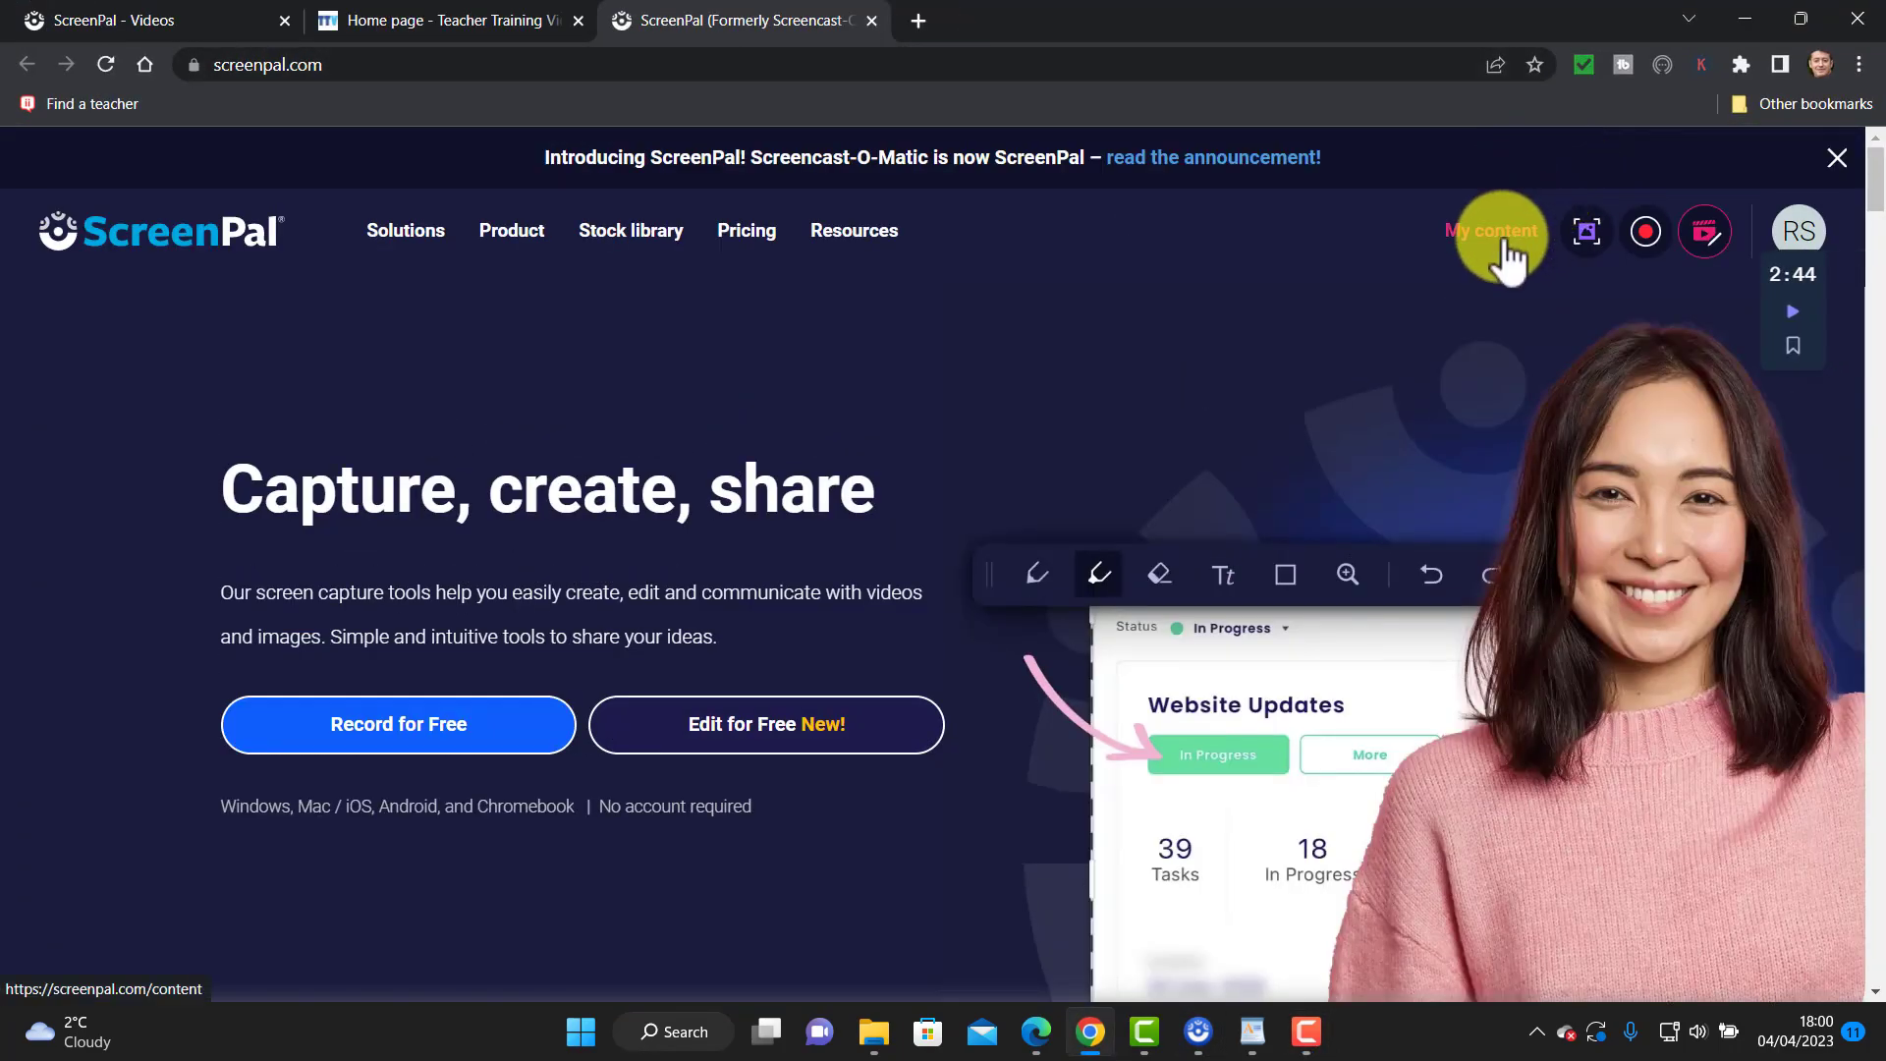
{"action": "left_click", "coordinate": [1505, 246]}
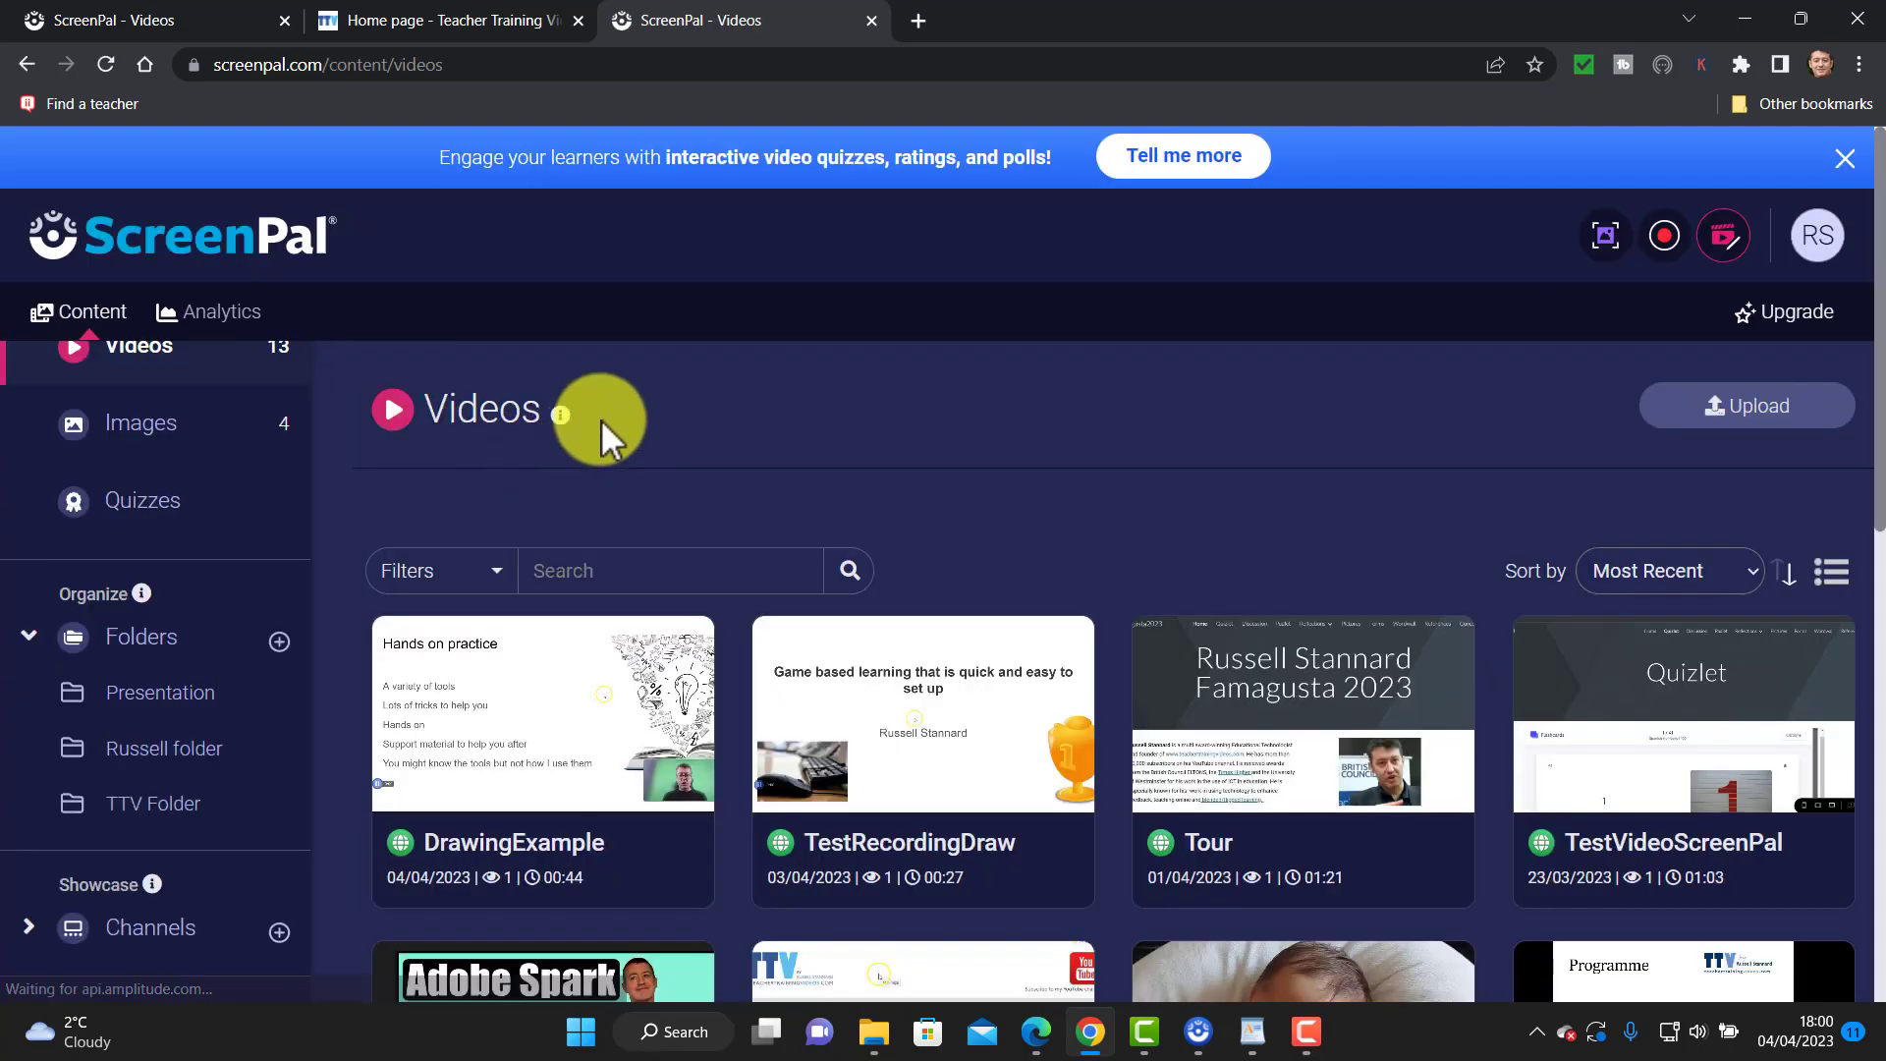
{"action": "left_click", "coordinate": [108, 435]}
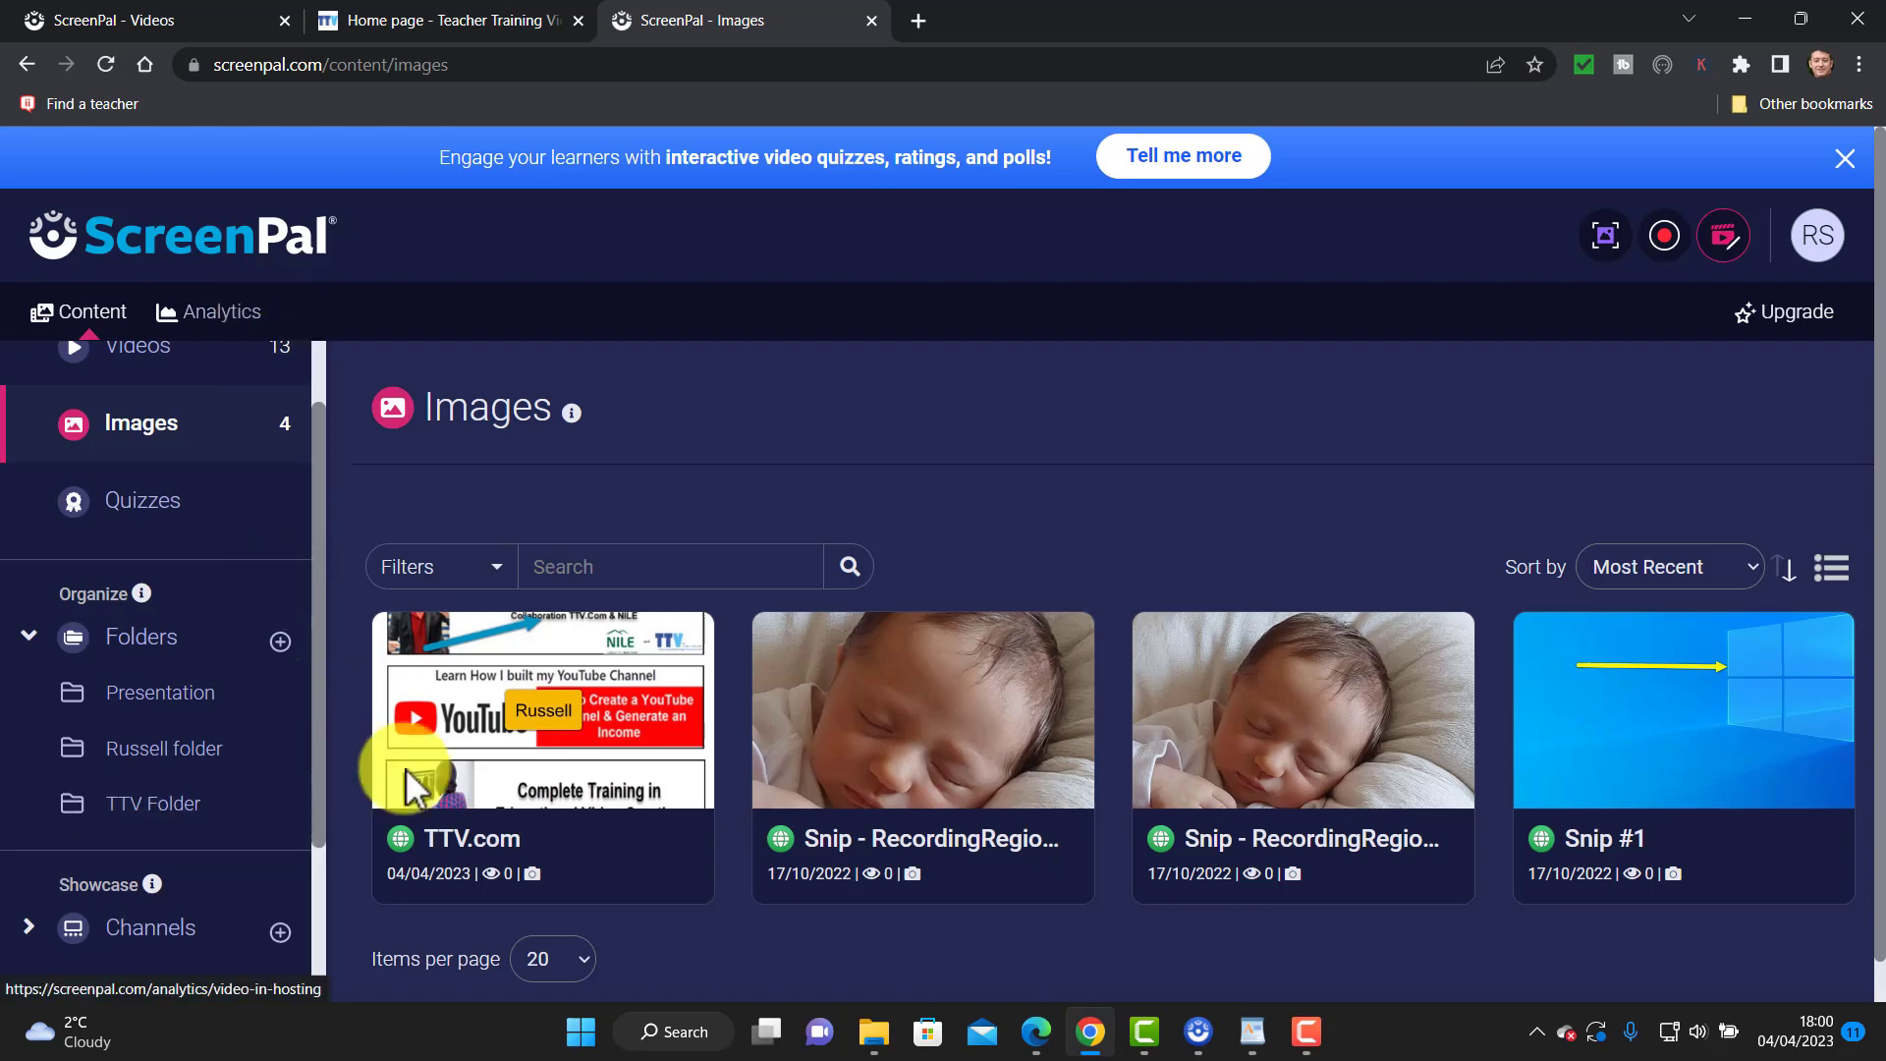
Open the details of the DrawingExample video and review its publishing and visibility settings
{"action": "mouse_move", "coordinate": [396, 710]}
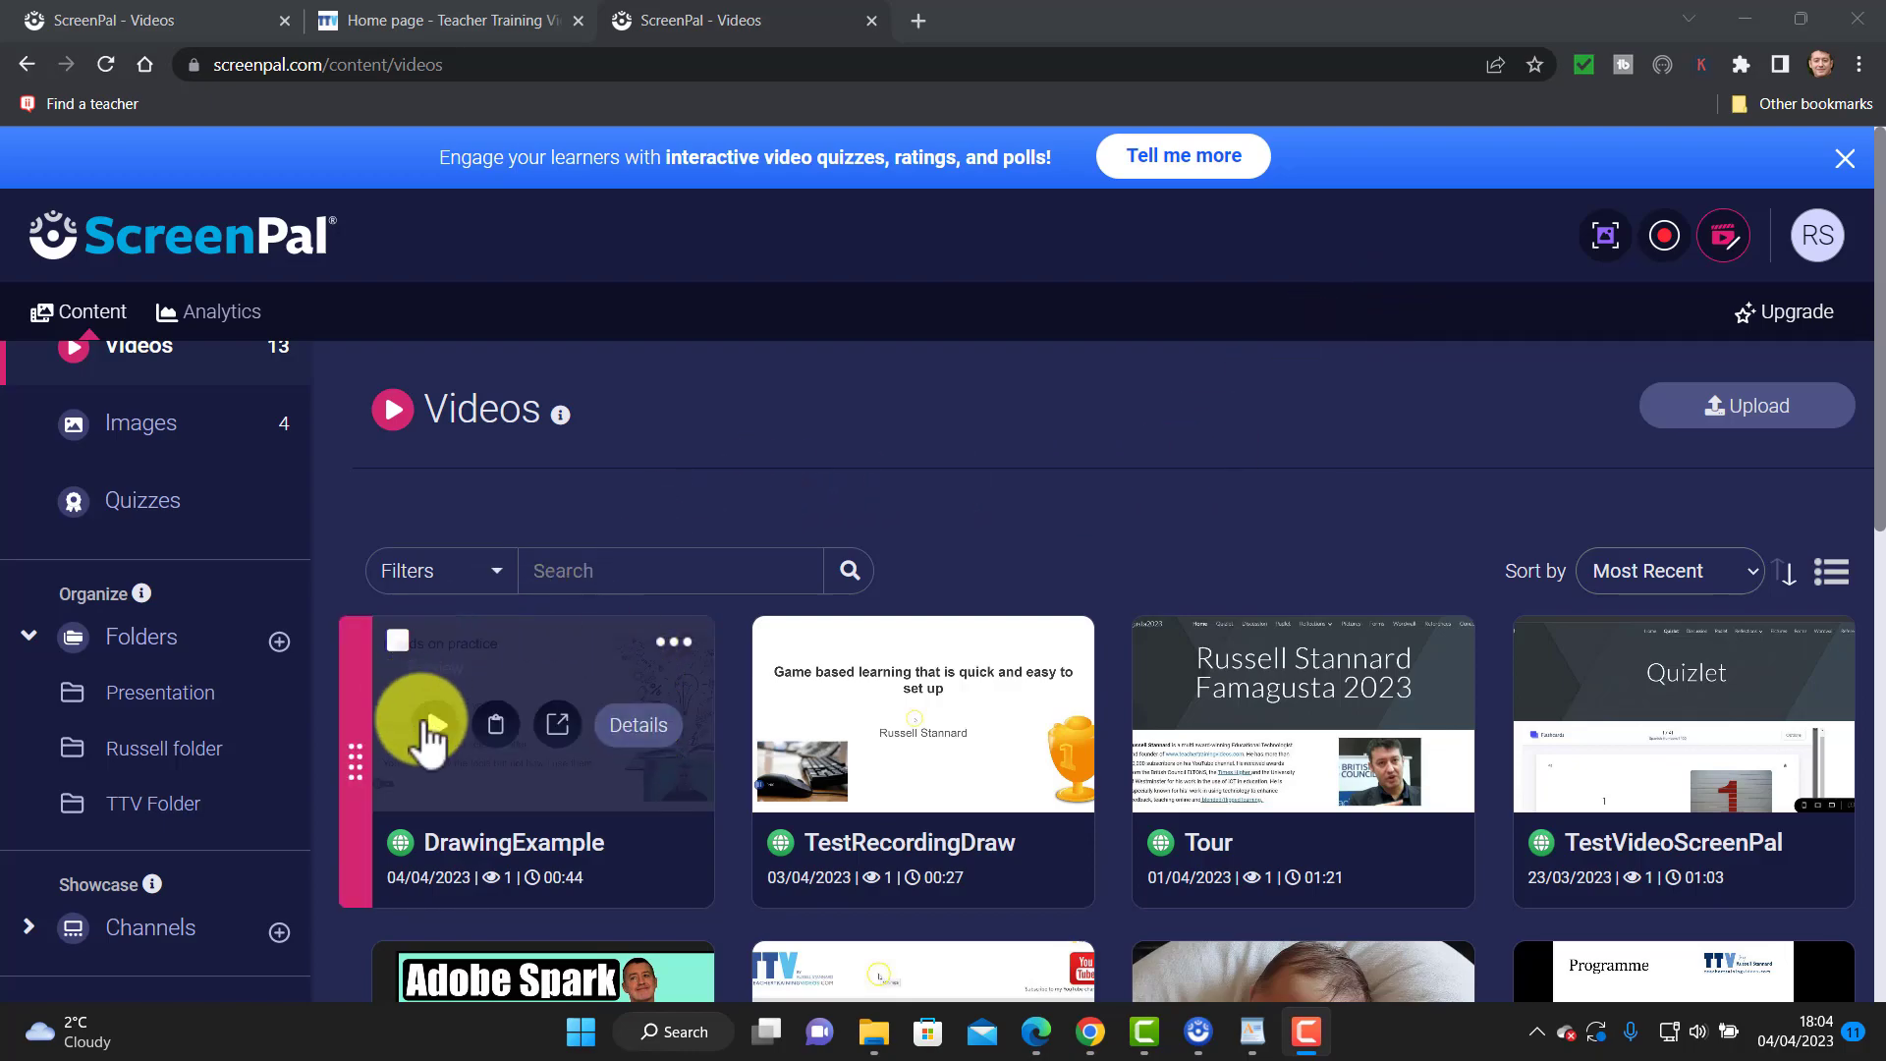
{"action": "left_click", "coordinate": [639, 732]}
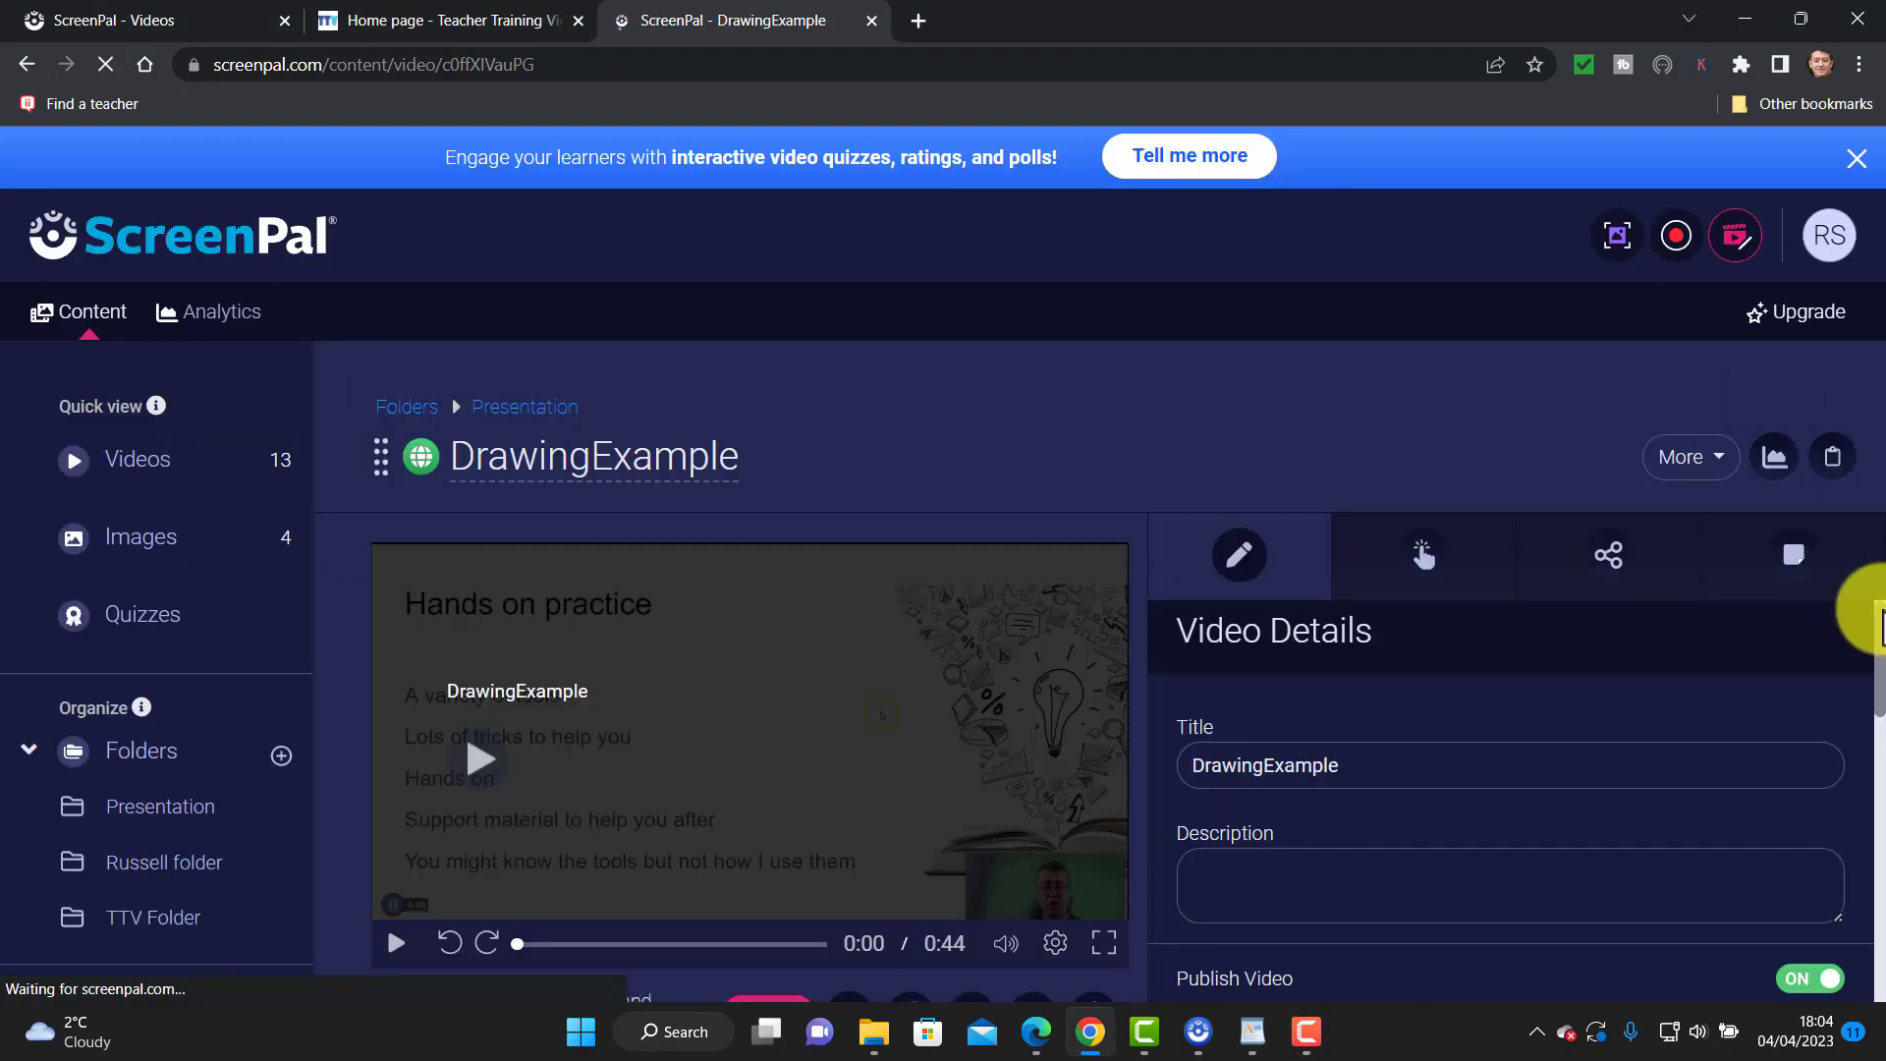
{"action": "left_click_drag", "start_coordinate": [1878, 668], "coordinate": [1878, 734]}
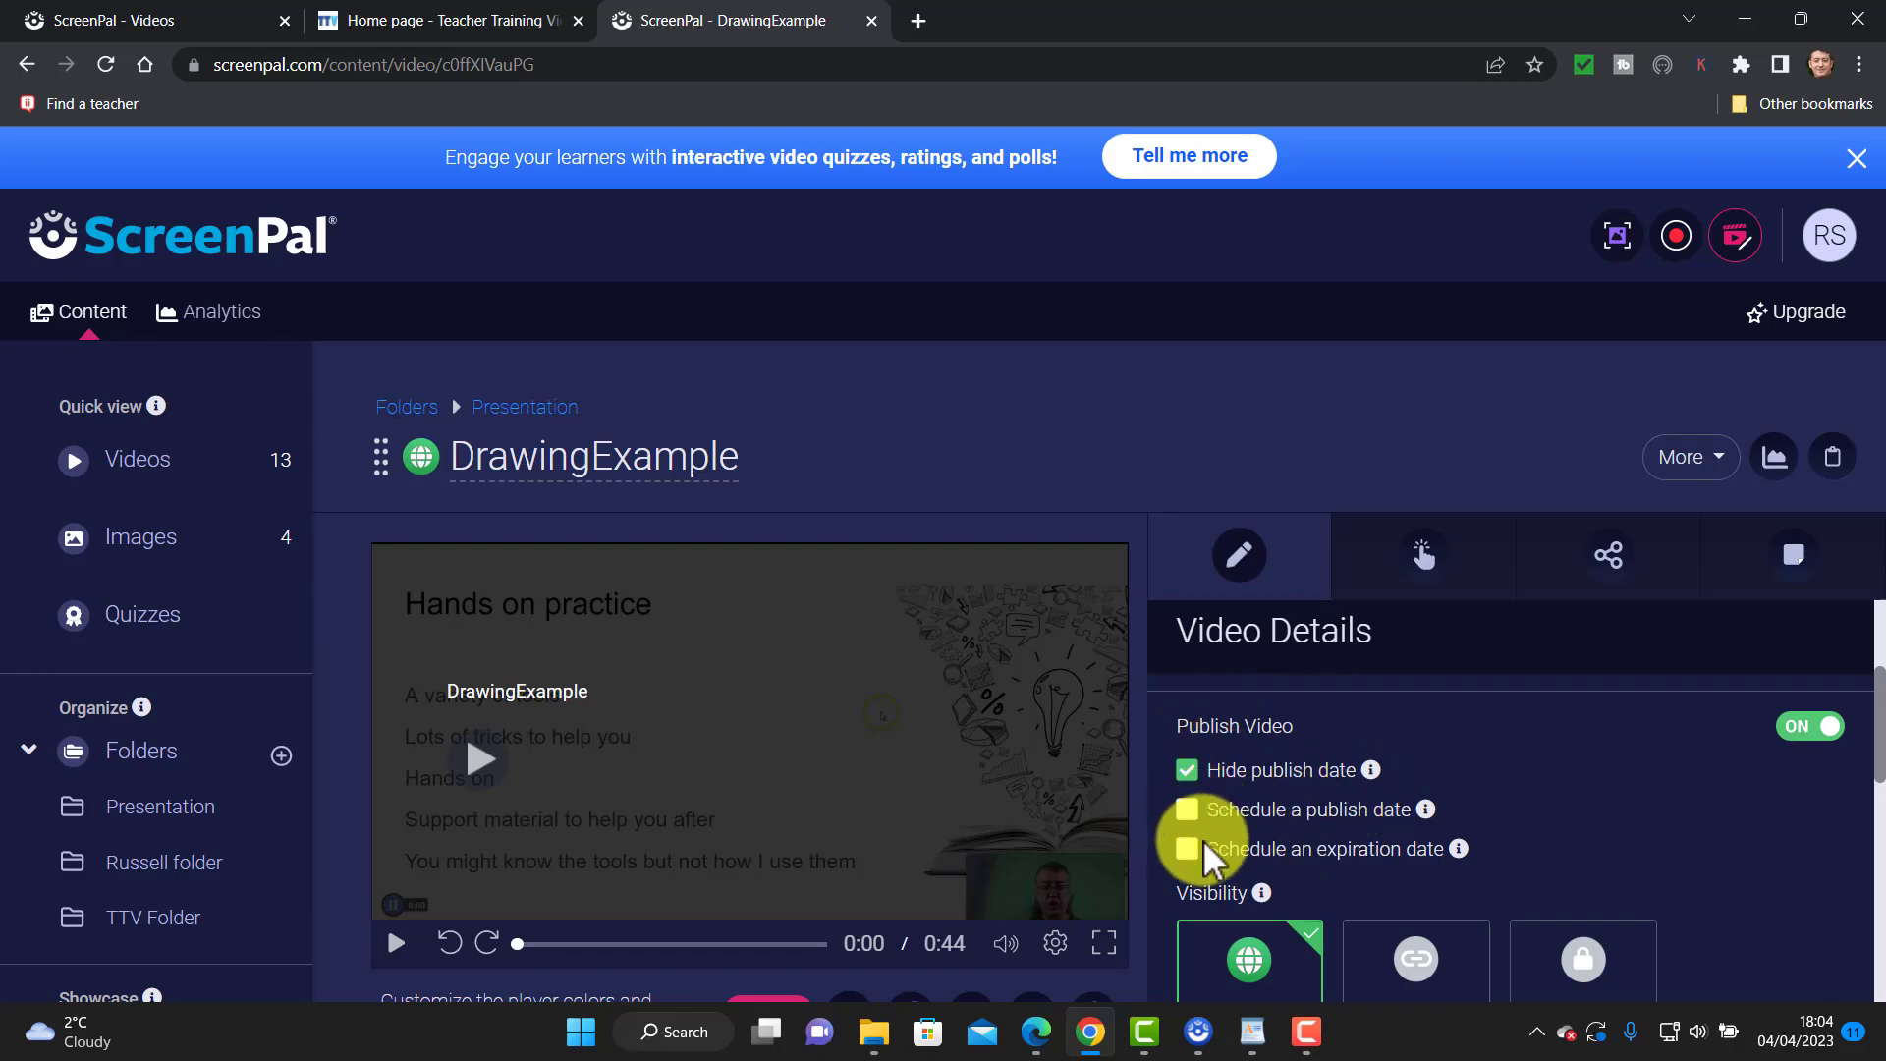
{"action": "left_click_drag", "start_coordinate": [1872, 739], "coordinate": [1878, 771]}
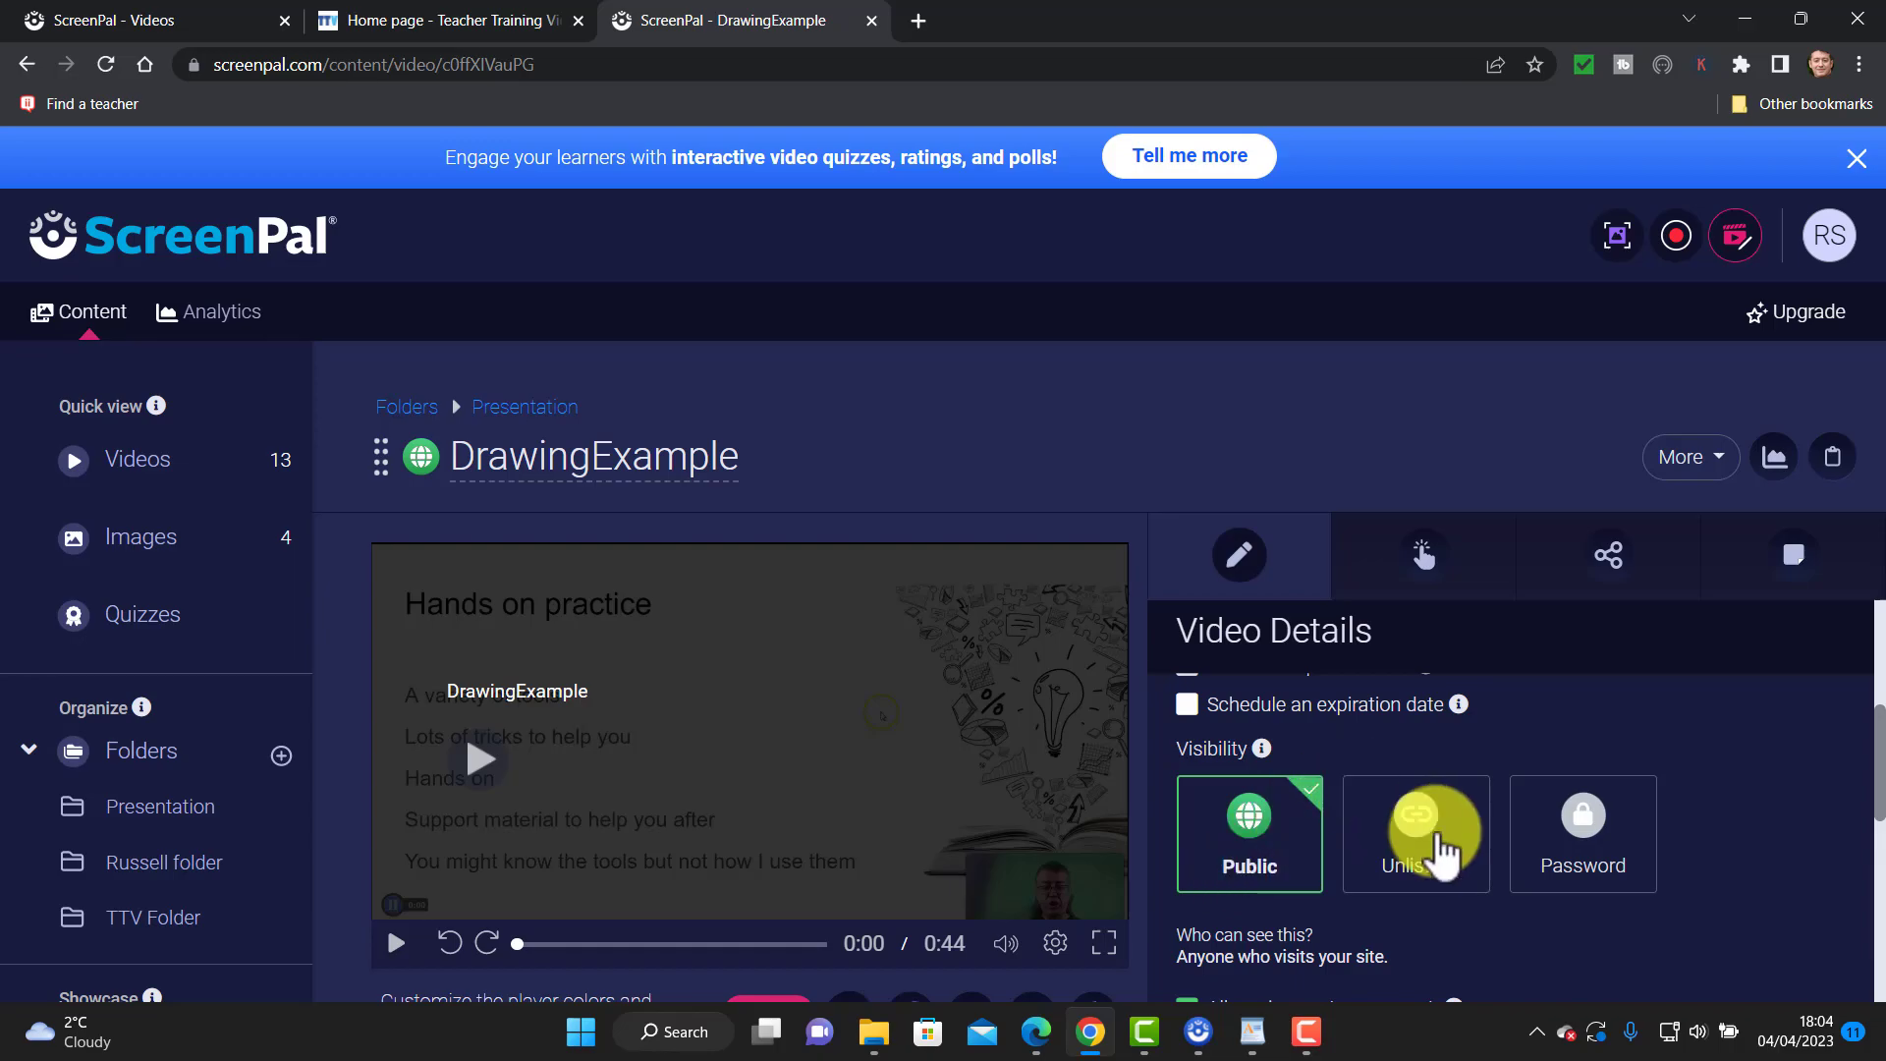
Try the Unlisted, Public and Password visibility options for DrawingExample, review the remaining video settings, and leave the details without saving
{"action": "left_click", "coordinate": [1421, 837]}
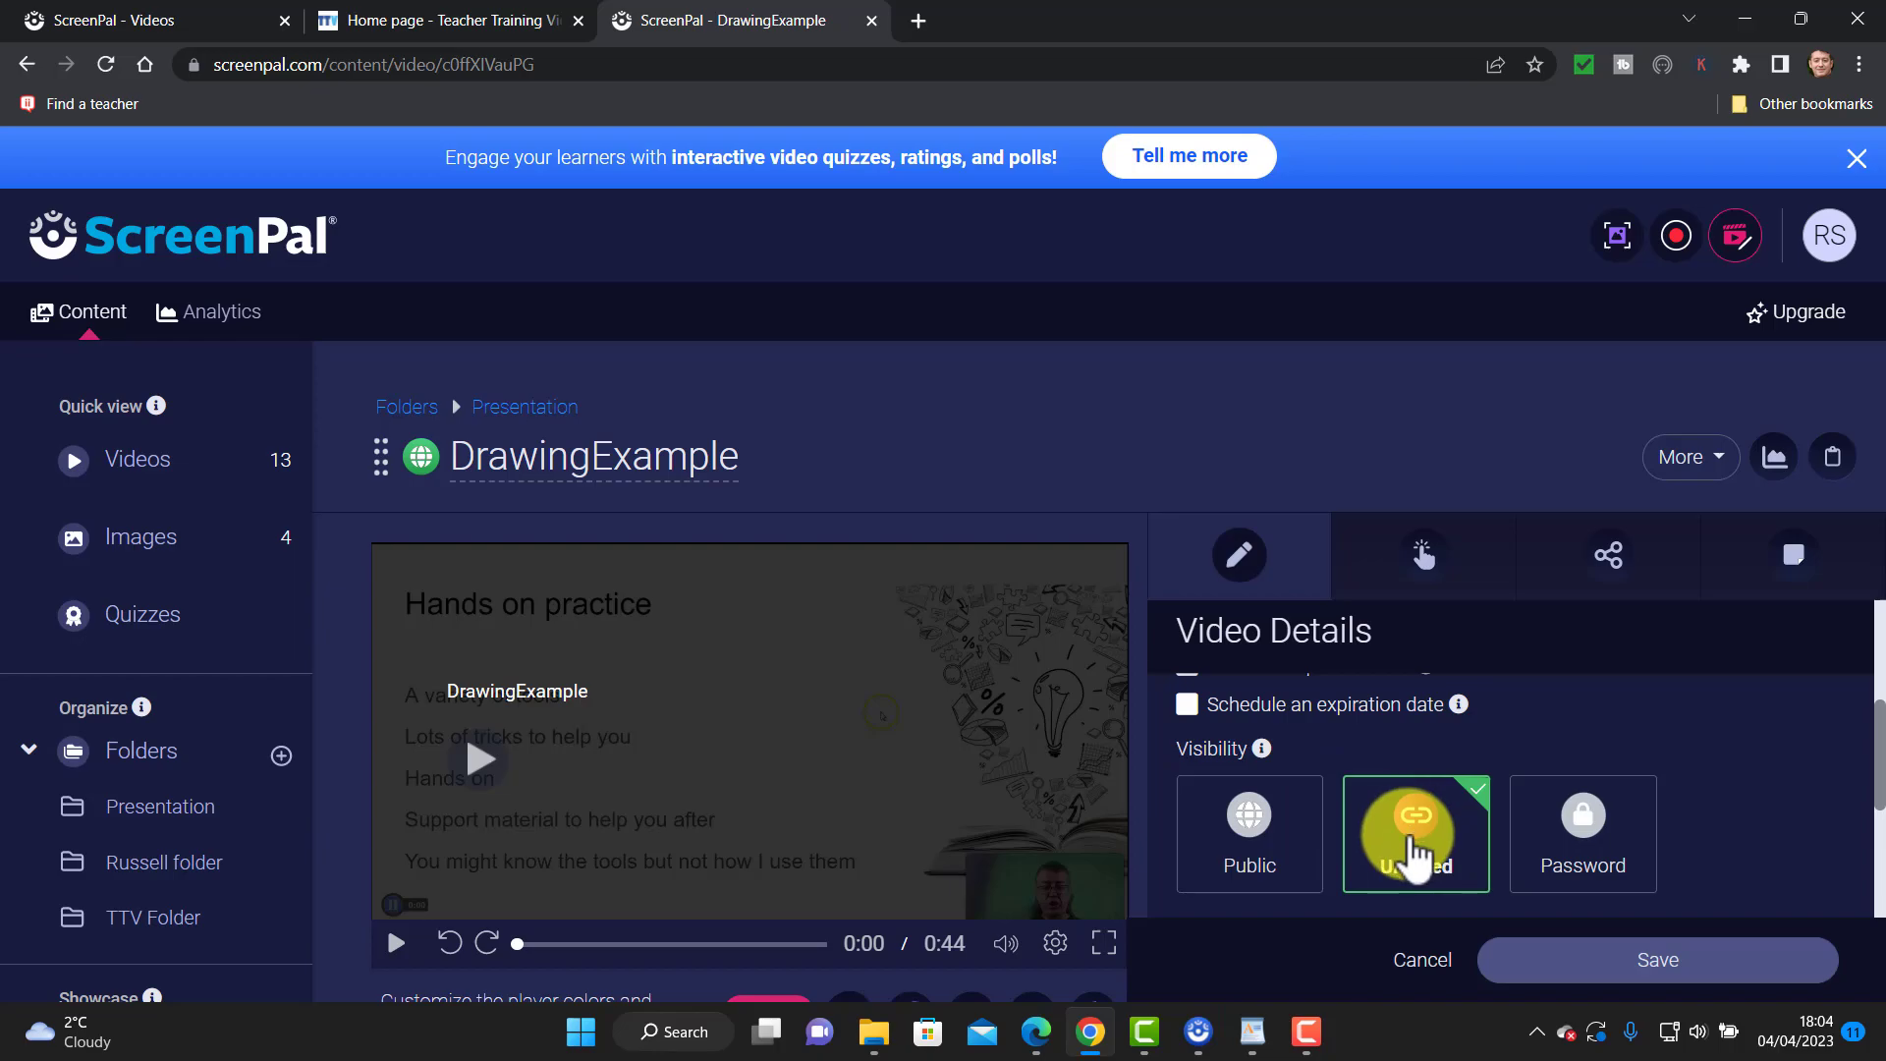
{"action": "left_click", "coordinate": [1277, 837]}
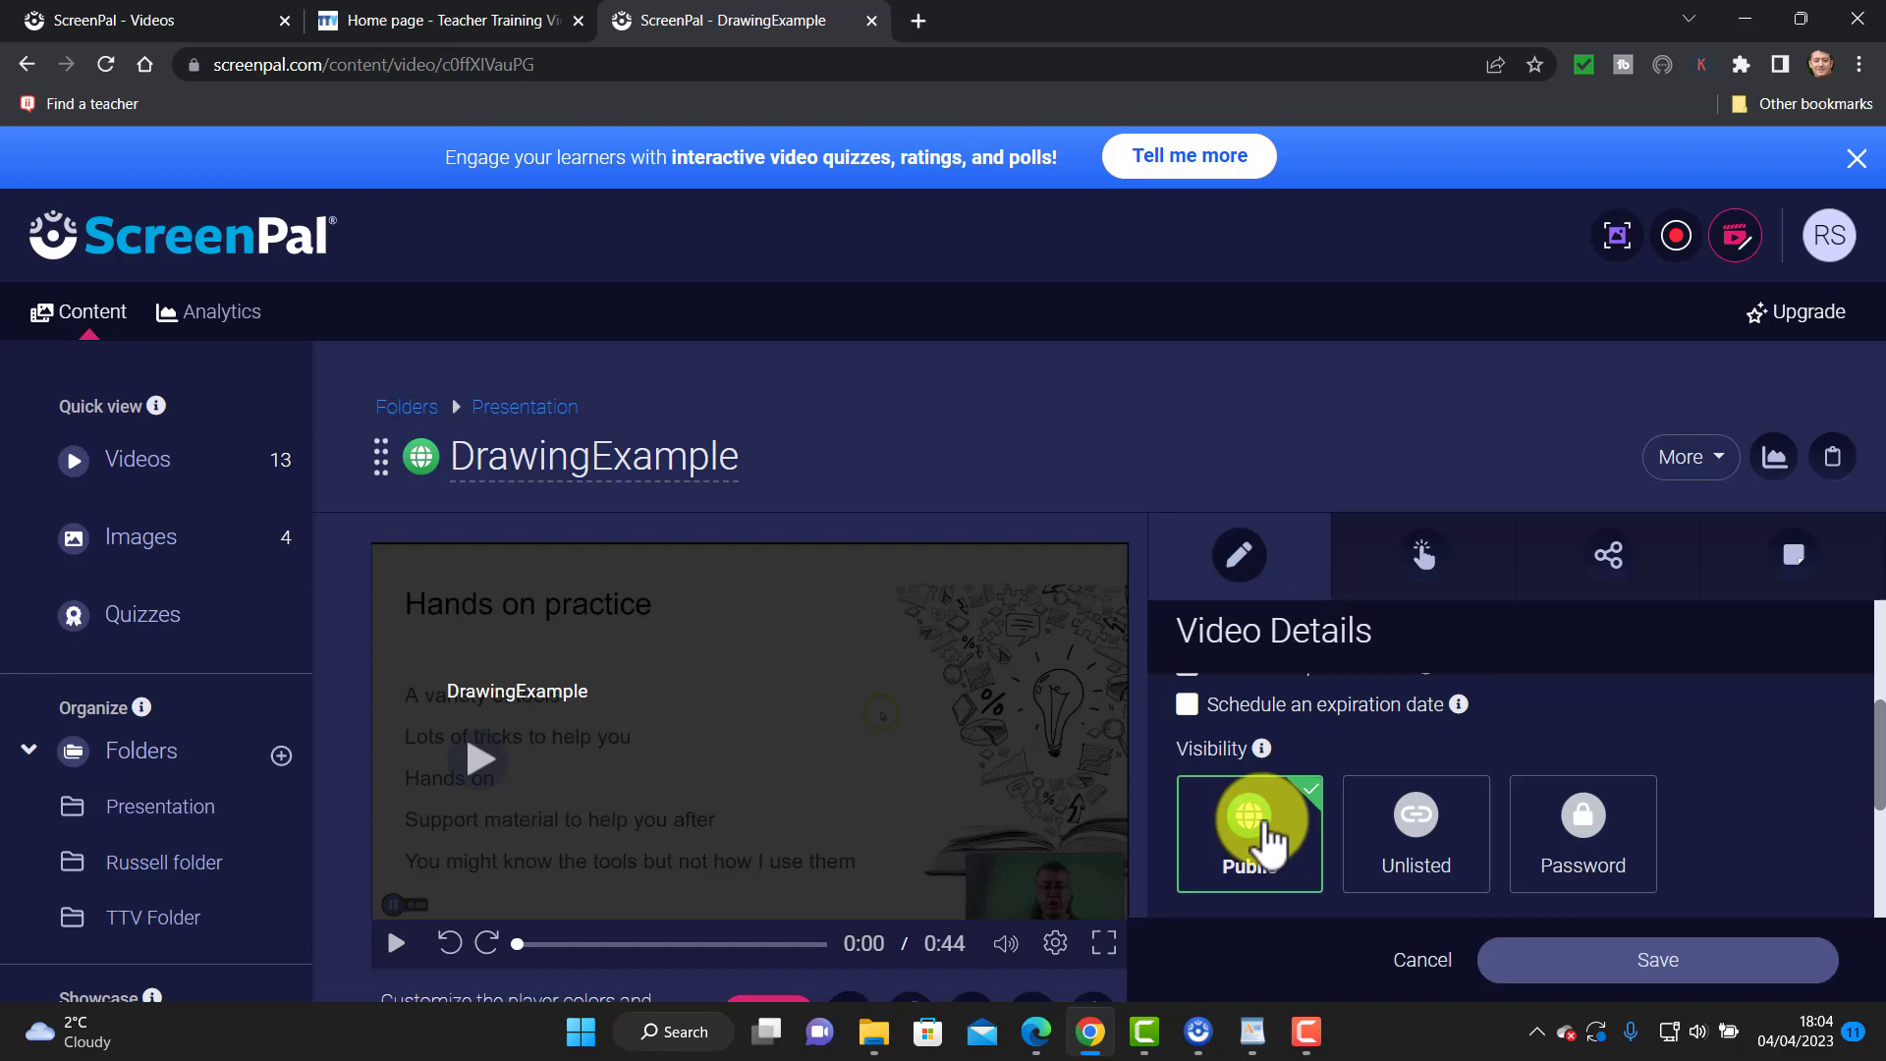
{"action": "left_click", "coordinate": [1582, 823]}
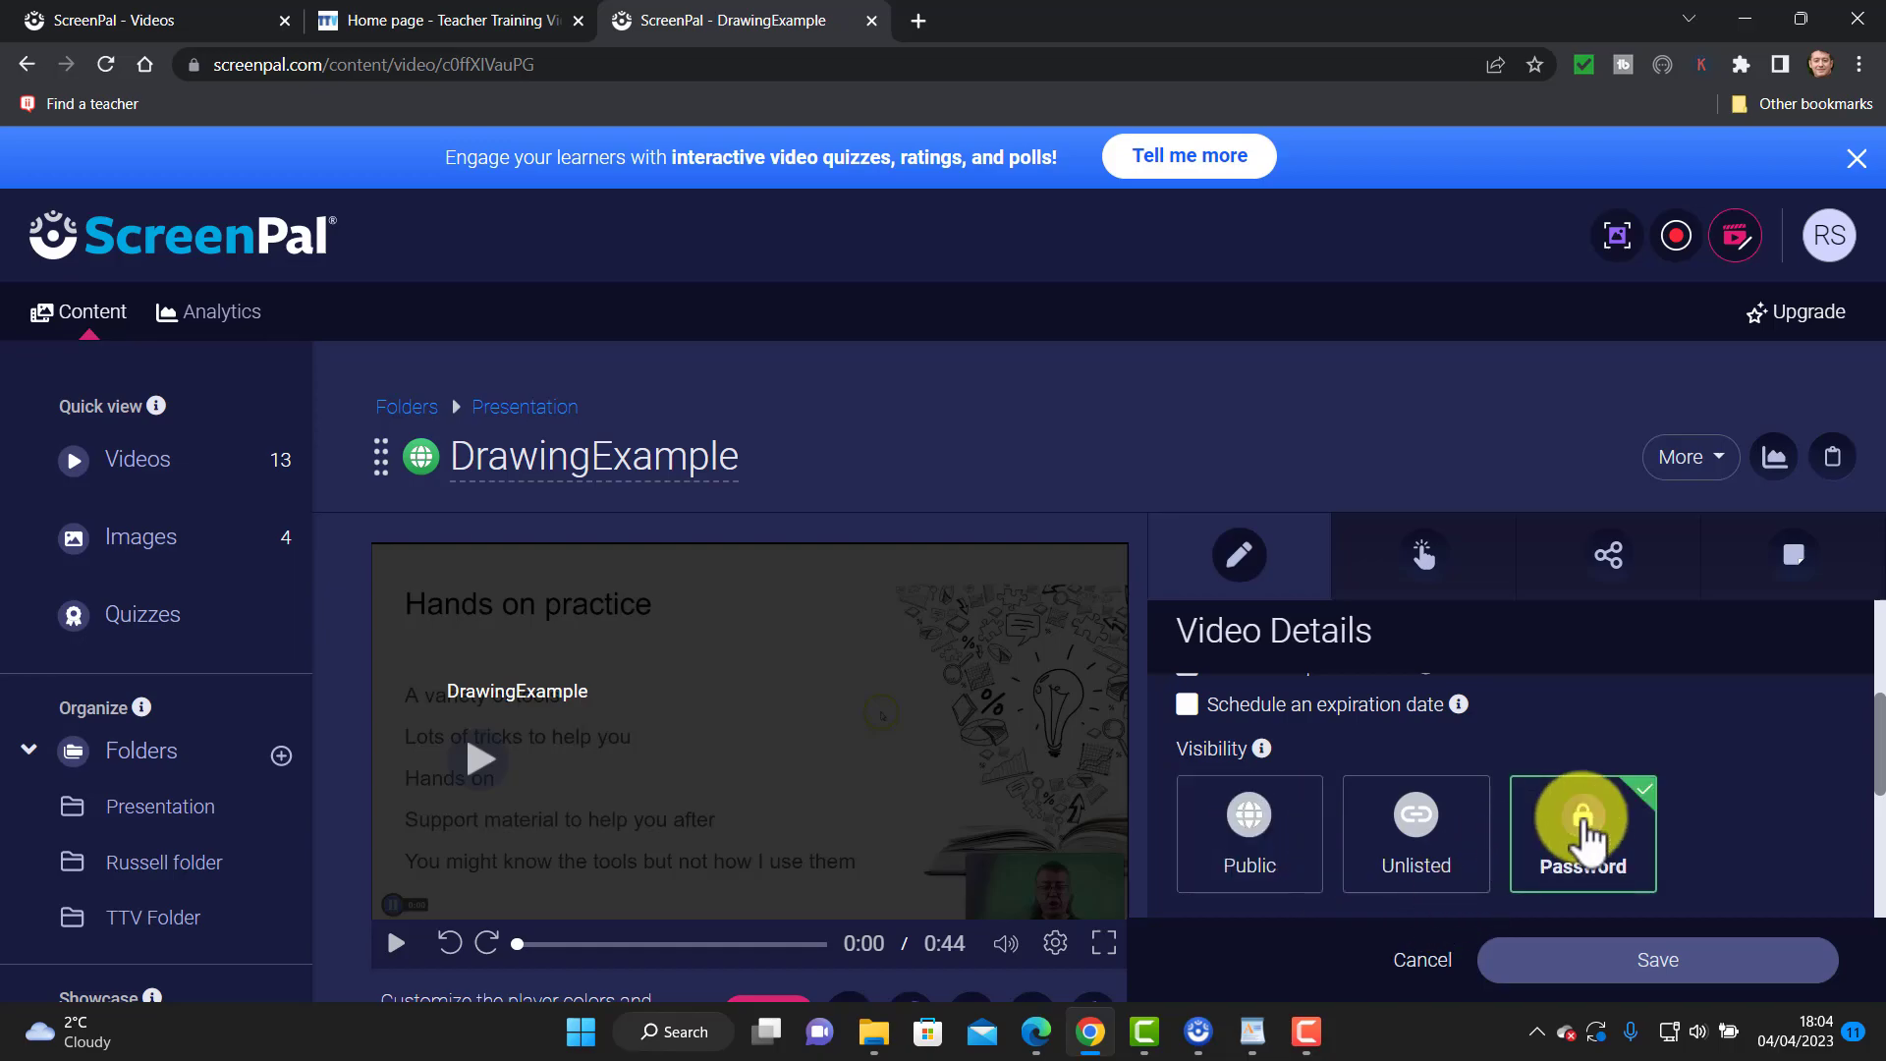
{"action": "left_click_drag", "start_coordinate": [1882, 757], "coordinate": [1881, 933]}
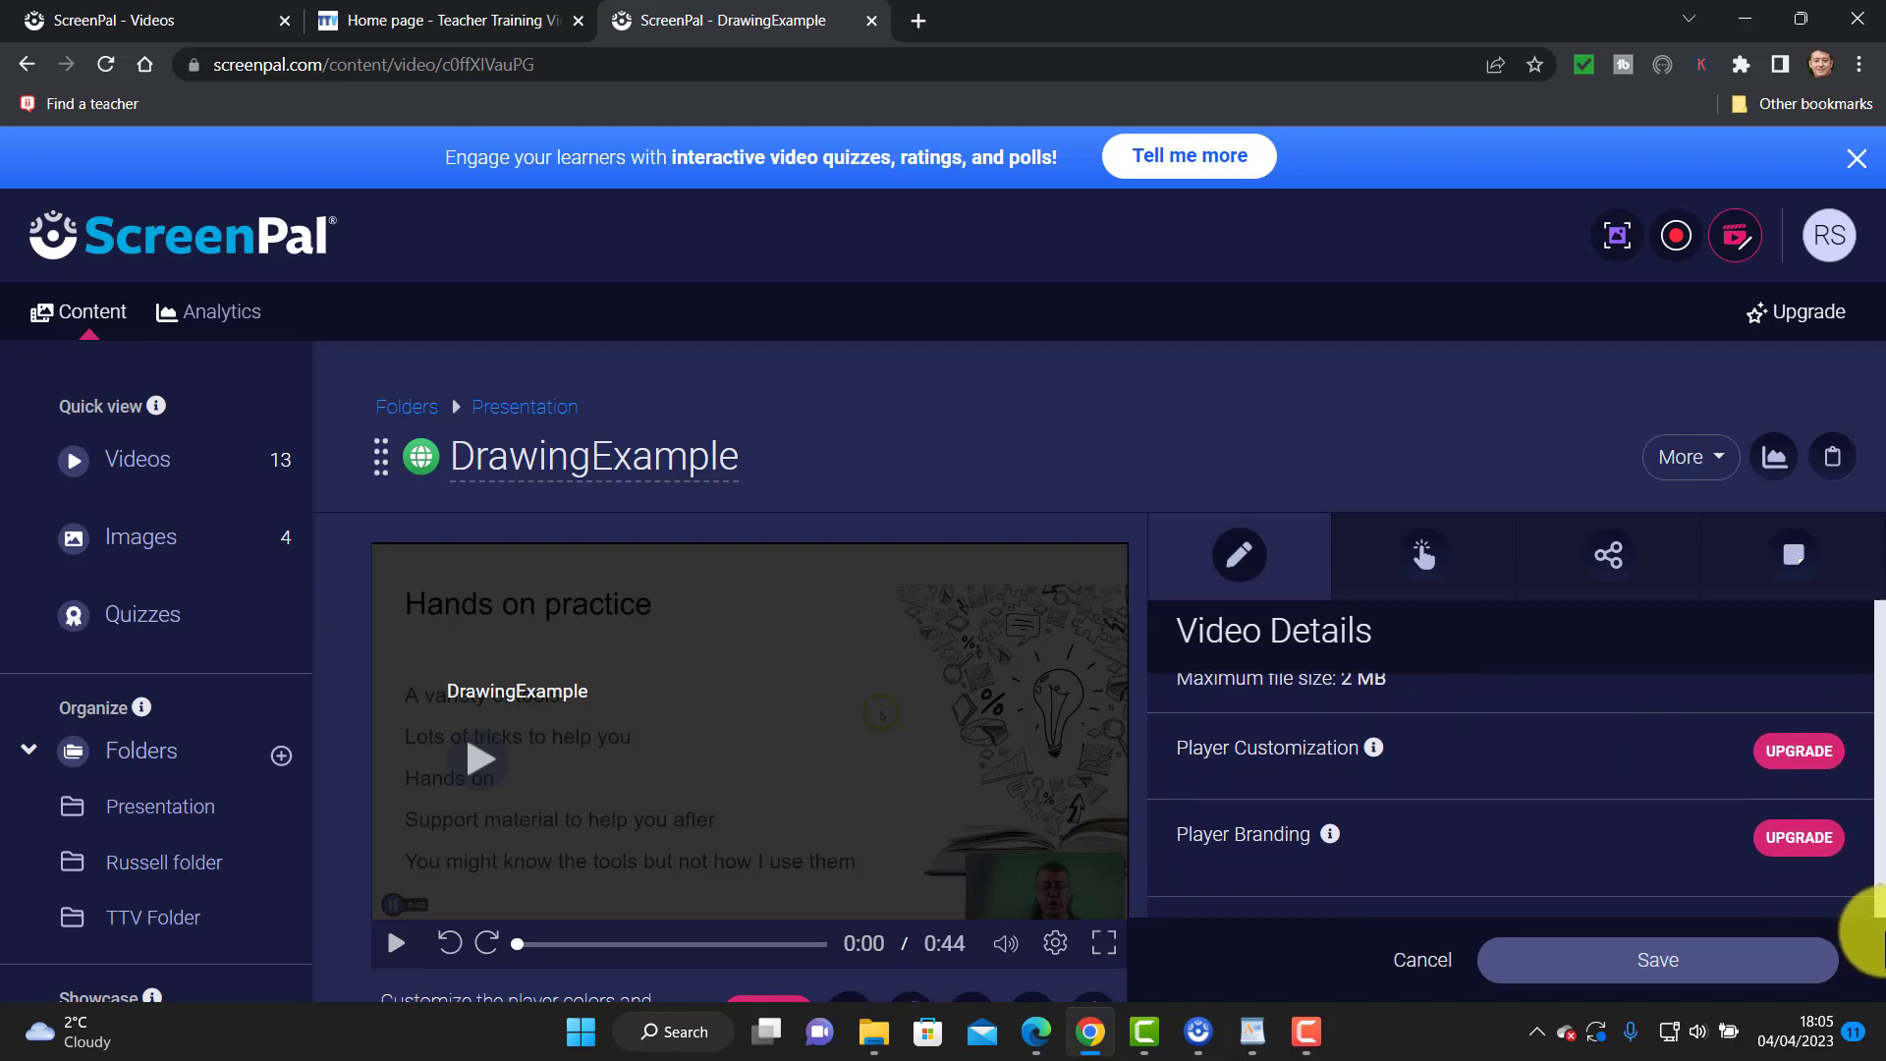
{"action": "left_click_drag", "start_coordinate": [1882, 933], "coordinate": [1882, 640]}
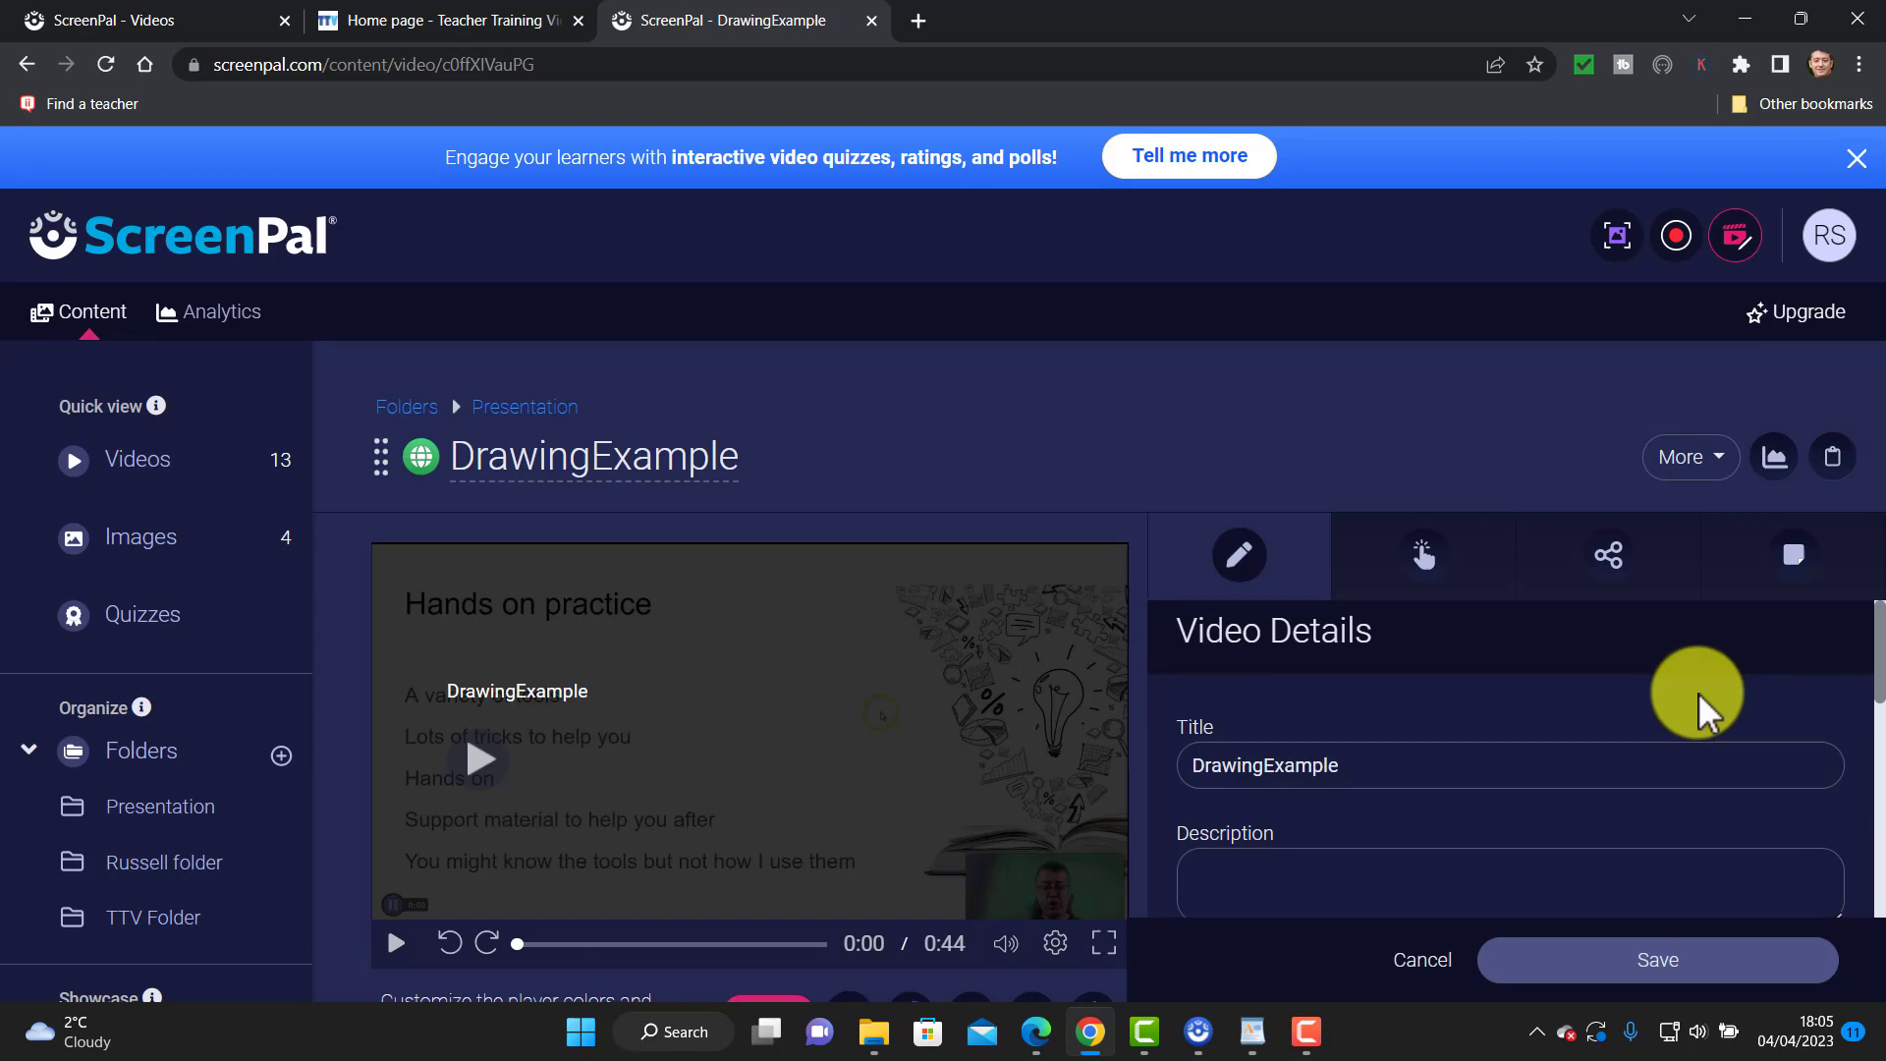
{"action": "left_click", "coordinate": [1434, 562]}
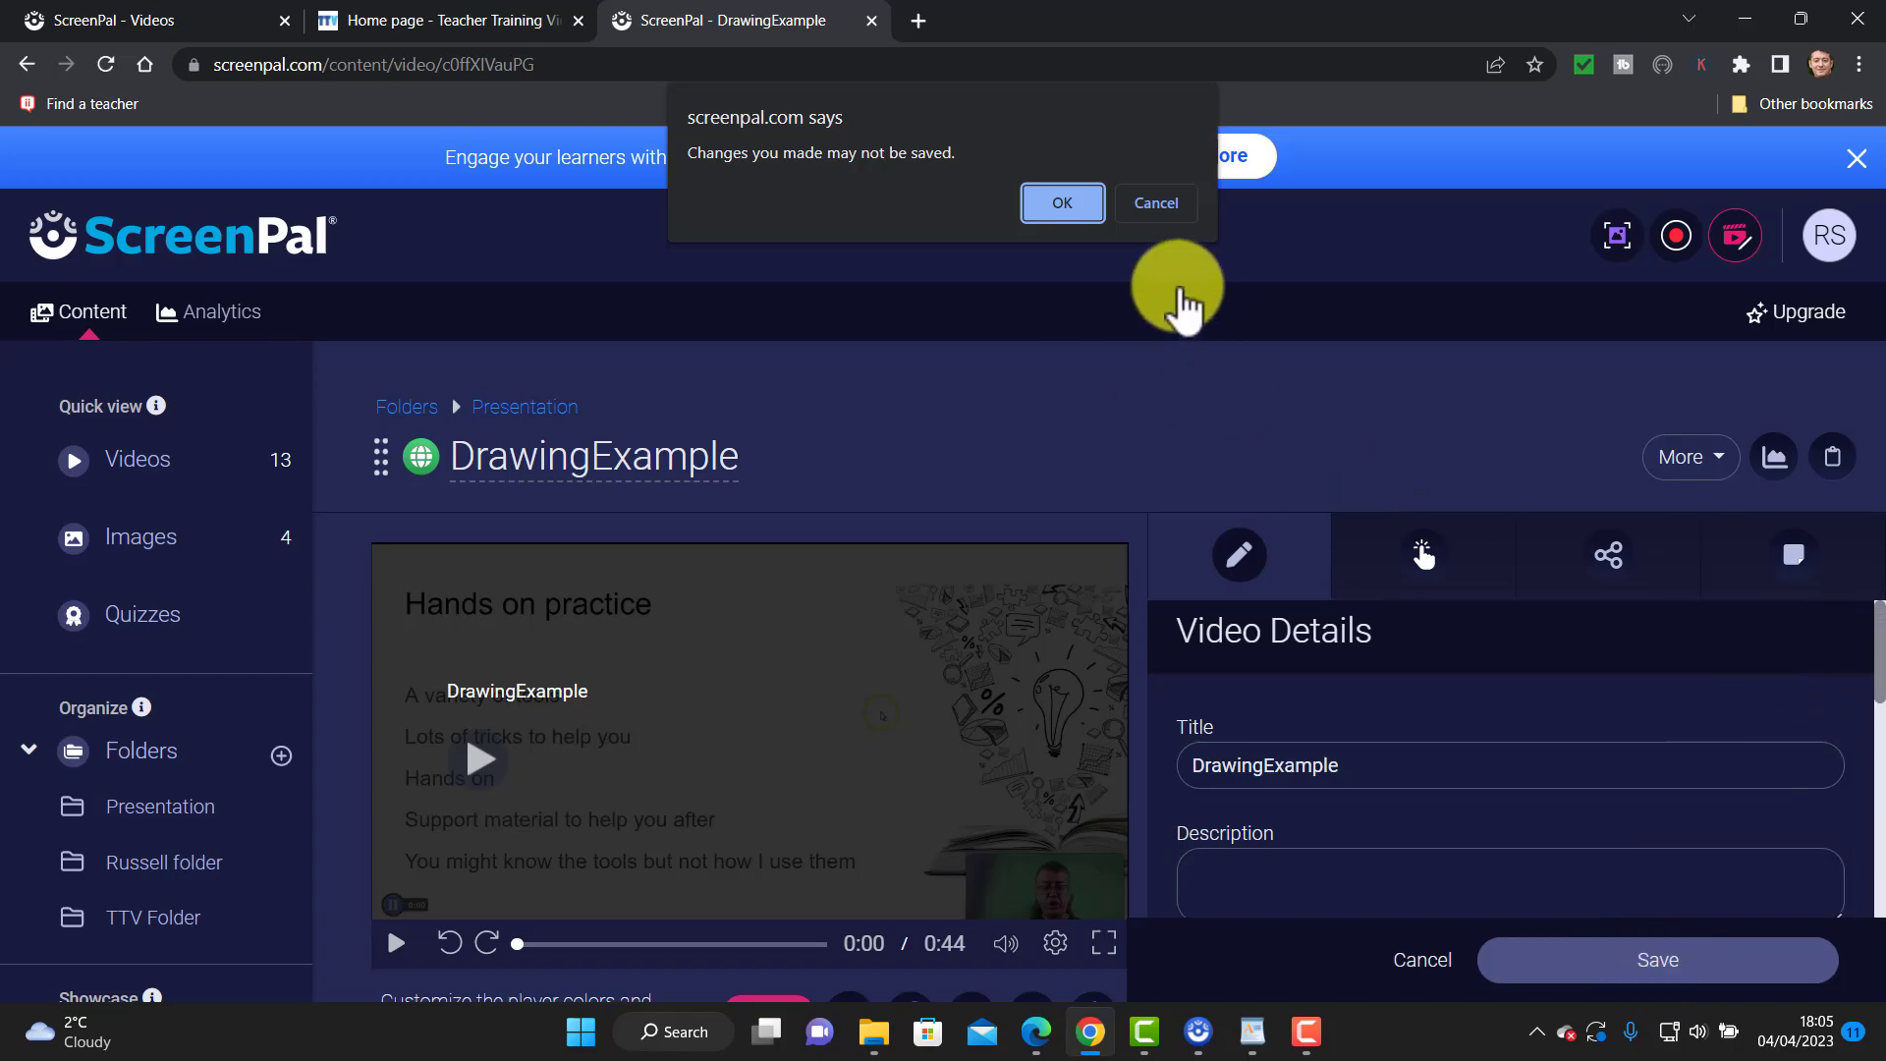
{"action": "left_click", "coordinate": [1061, 207]}
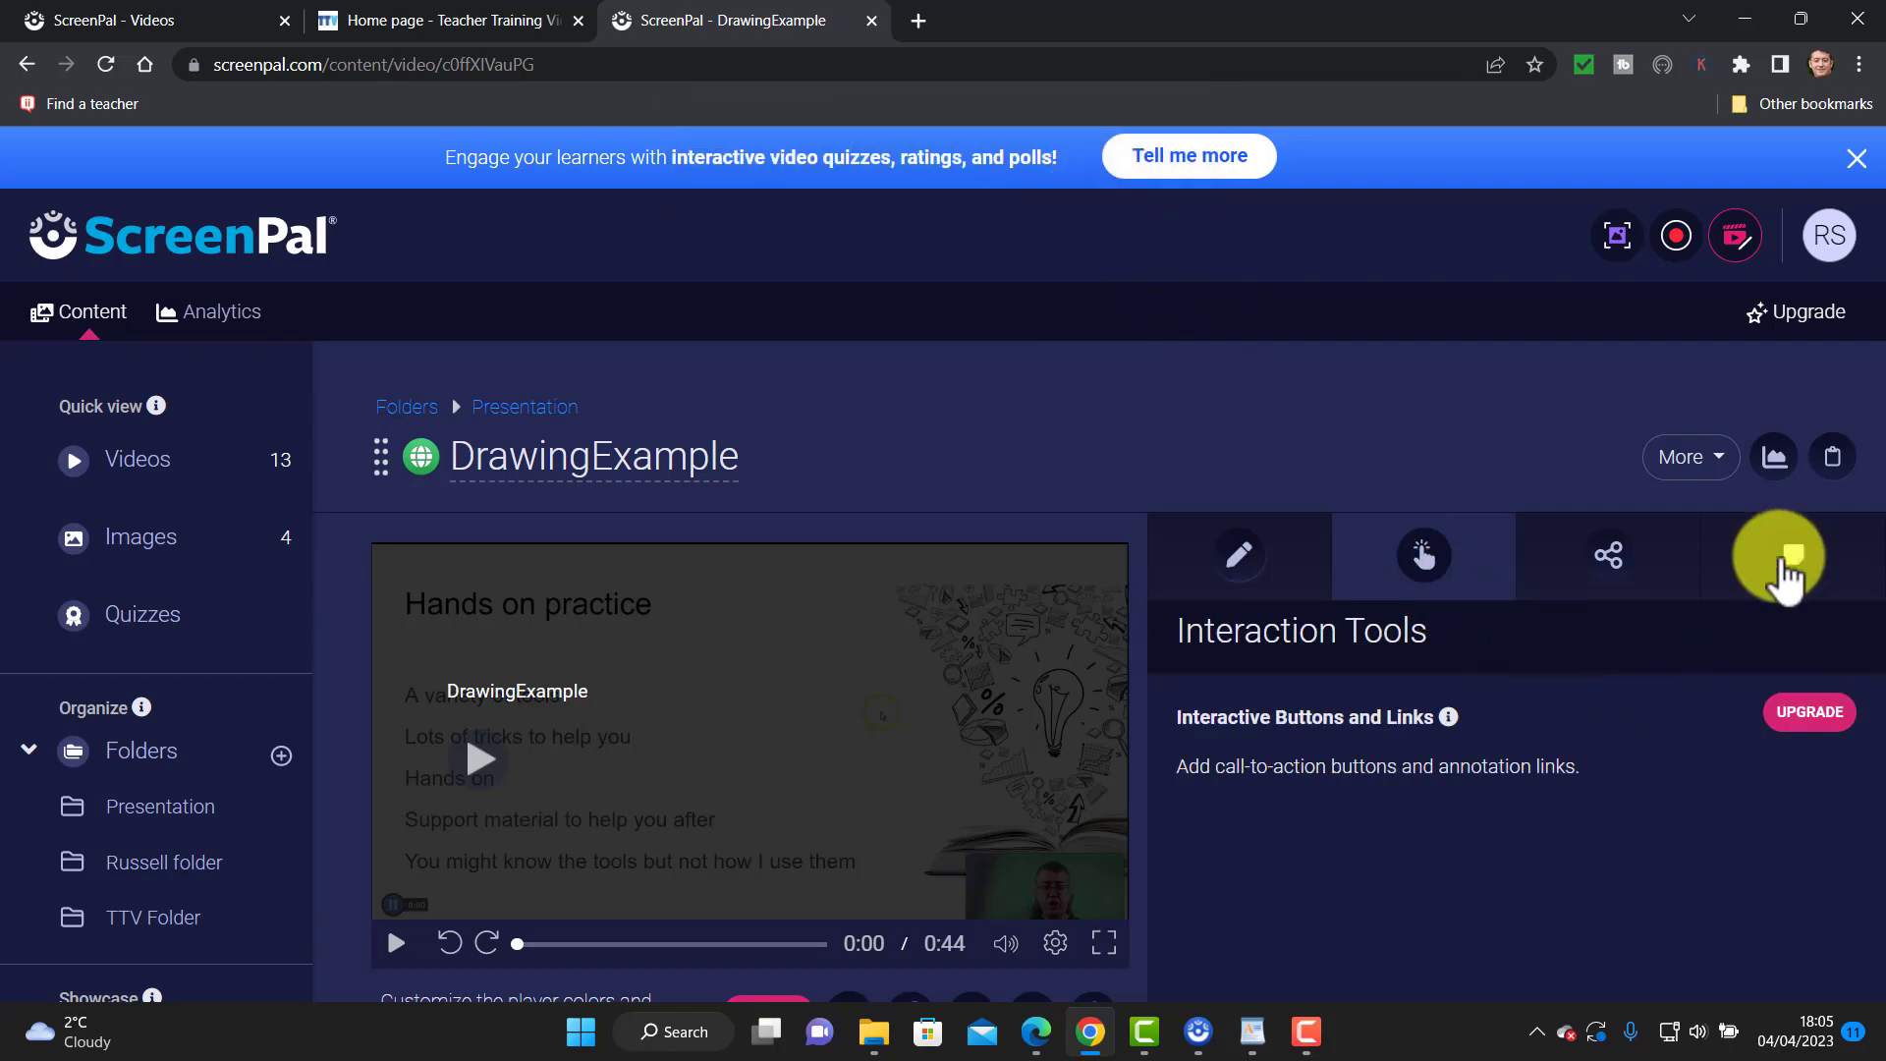
Review DrawingExample's Share Video, Notes and Interaction Tools sections and return to Video Details
{"action": "left_click", "coordinate": [1611, 560]}
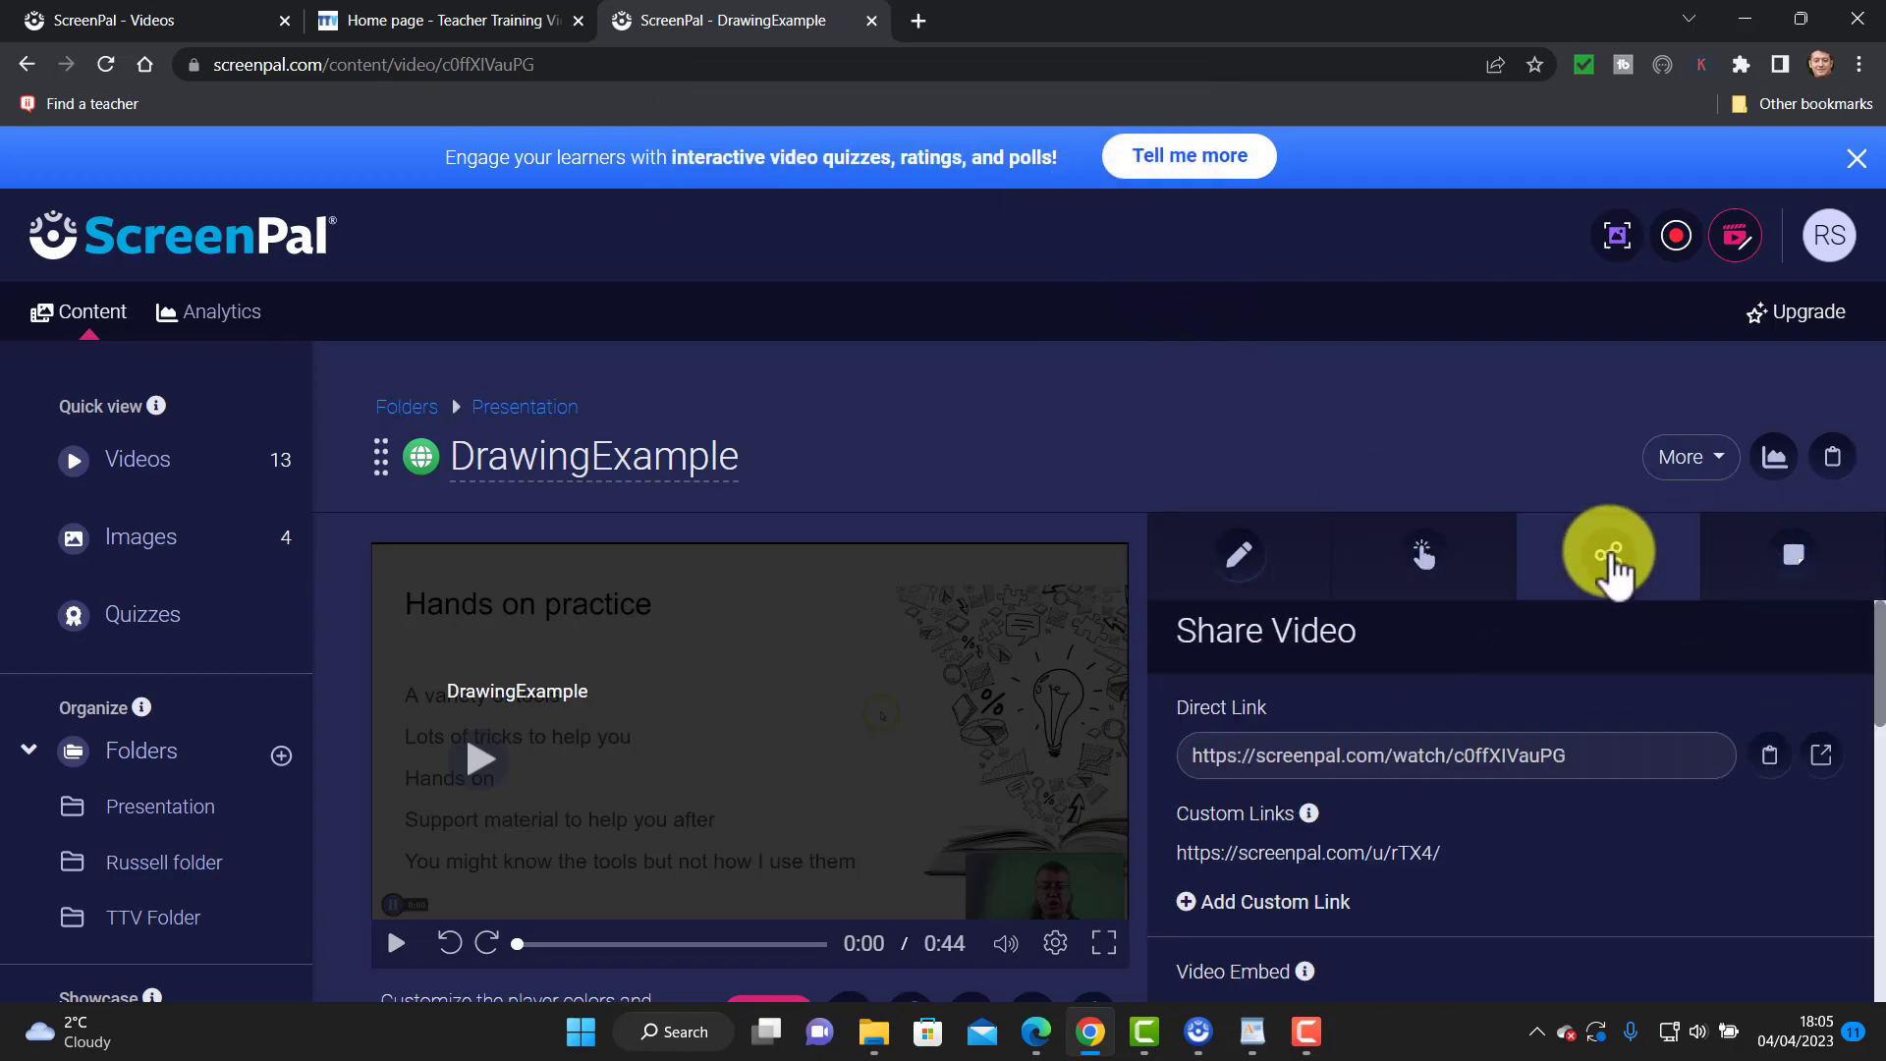
{"action": "left_click", "coordinate": [1802, 565]}
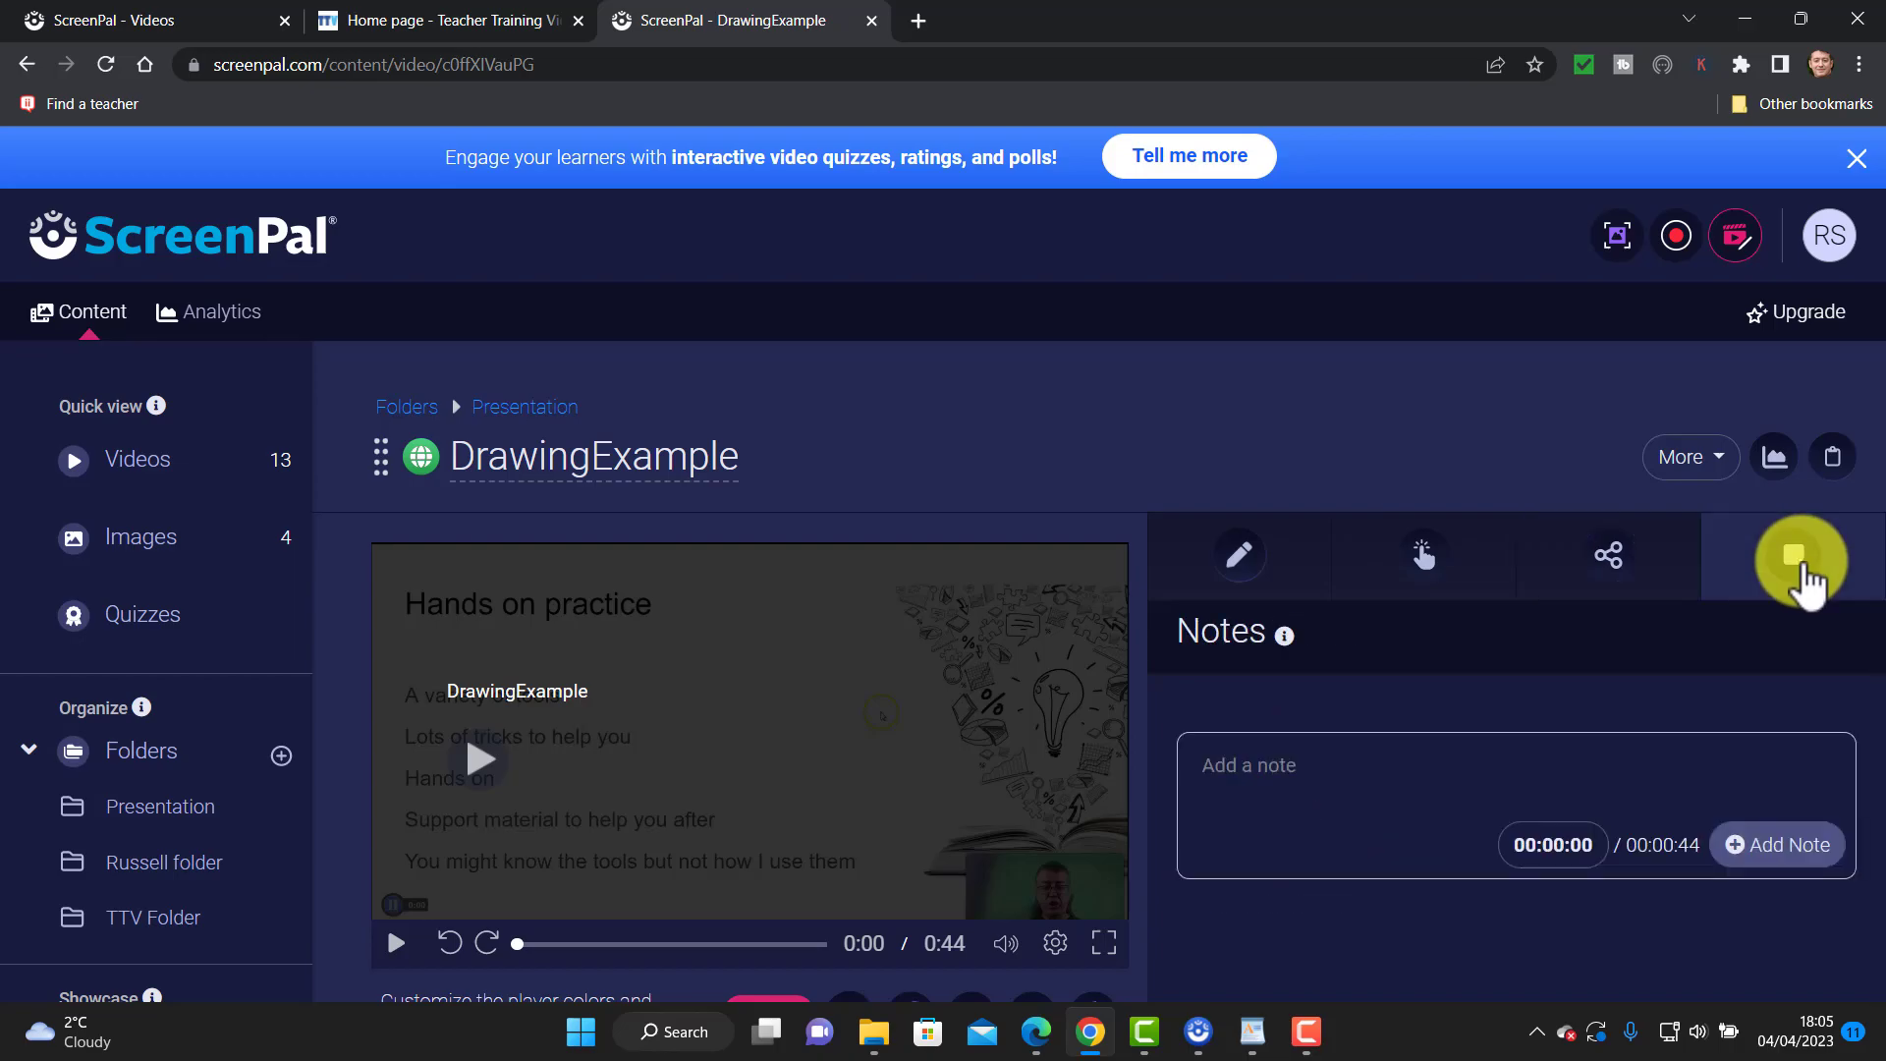
{"action": "left_click", "coordinate": [1616, 565]}
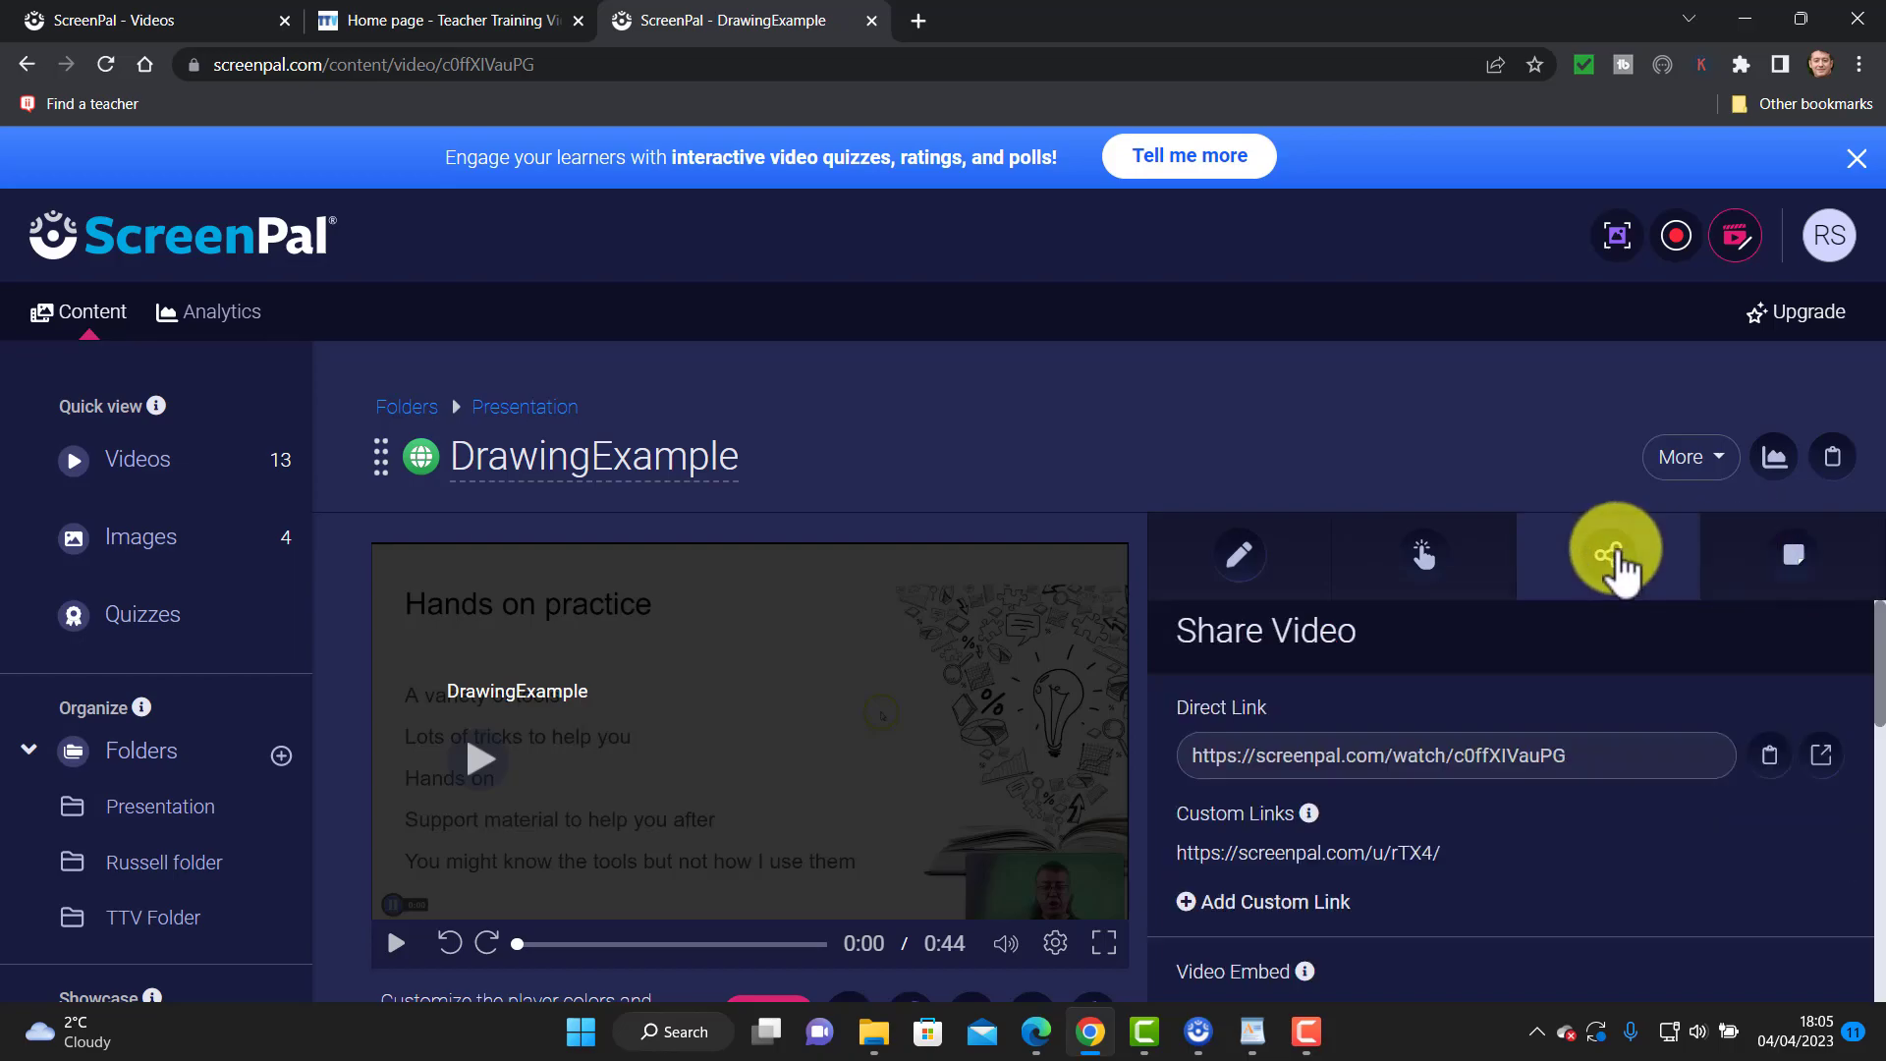
{"action": "left_click", "coordinate": [1431, 580]}
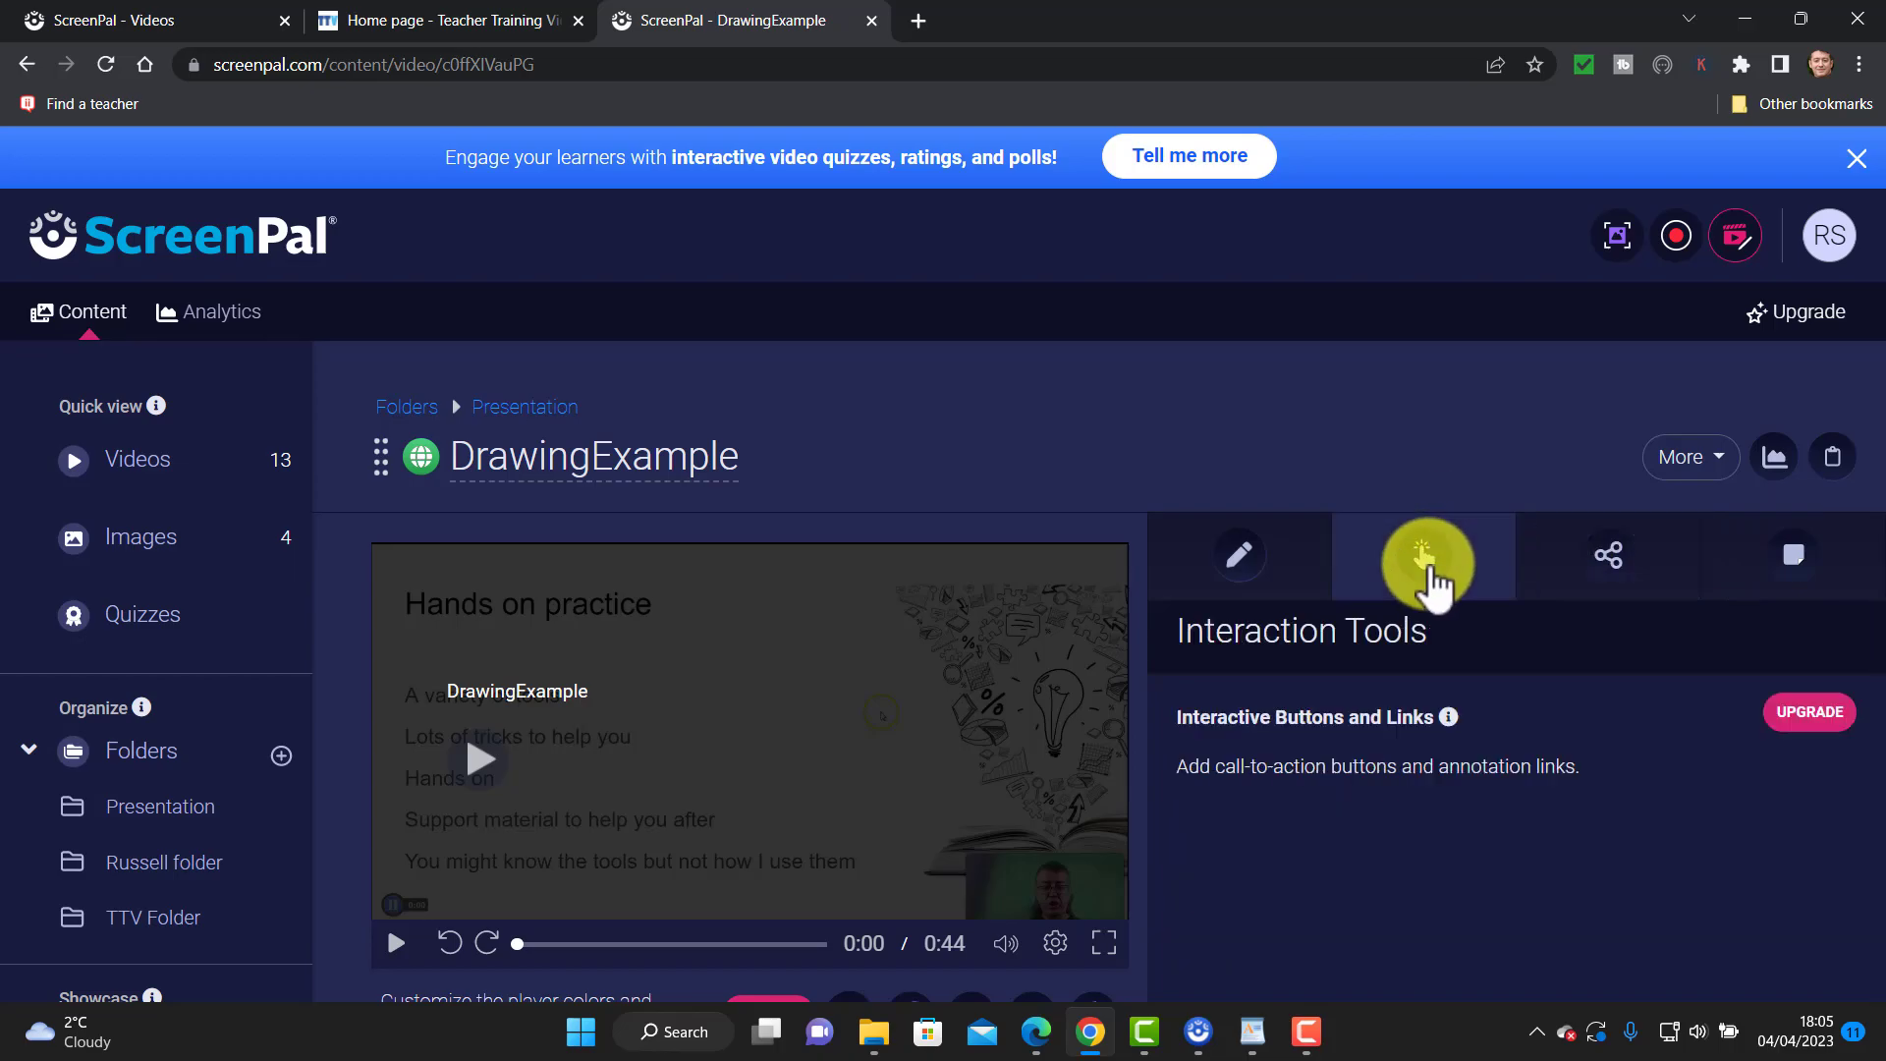
{"action": "left_click", "coordinate": [1234, 562]}
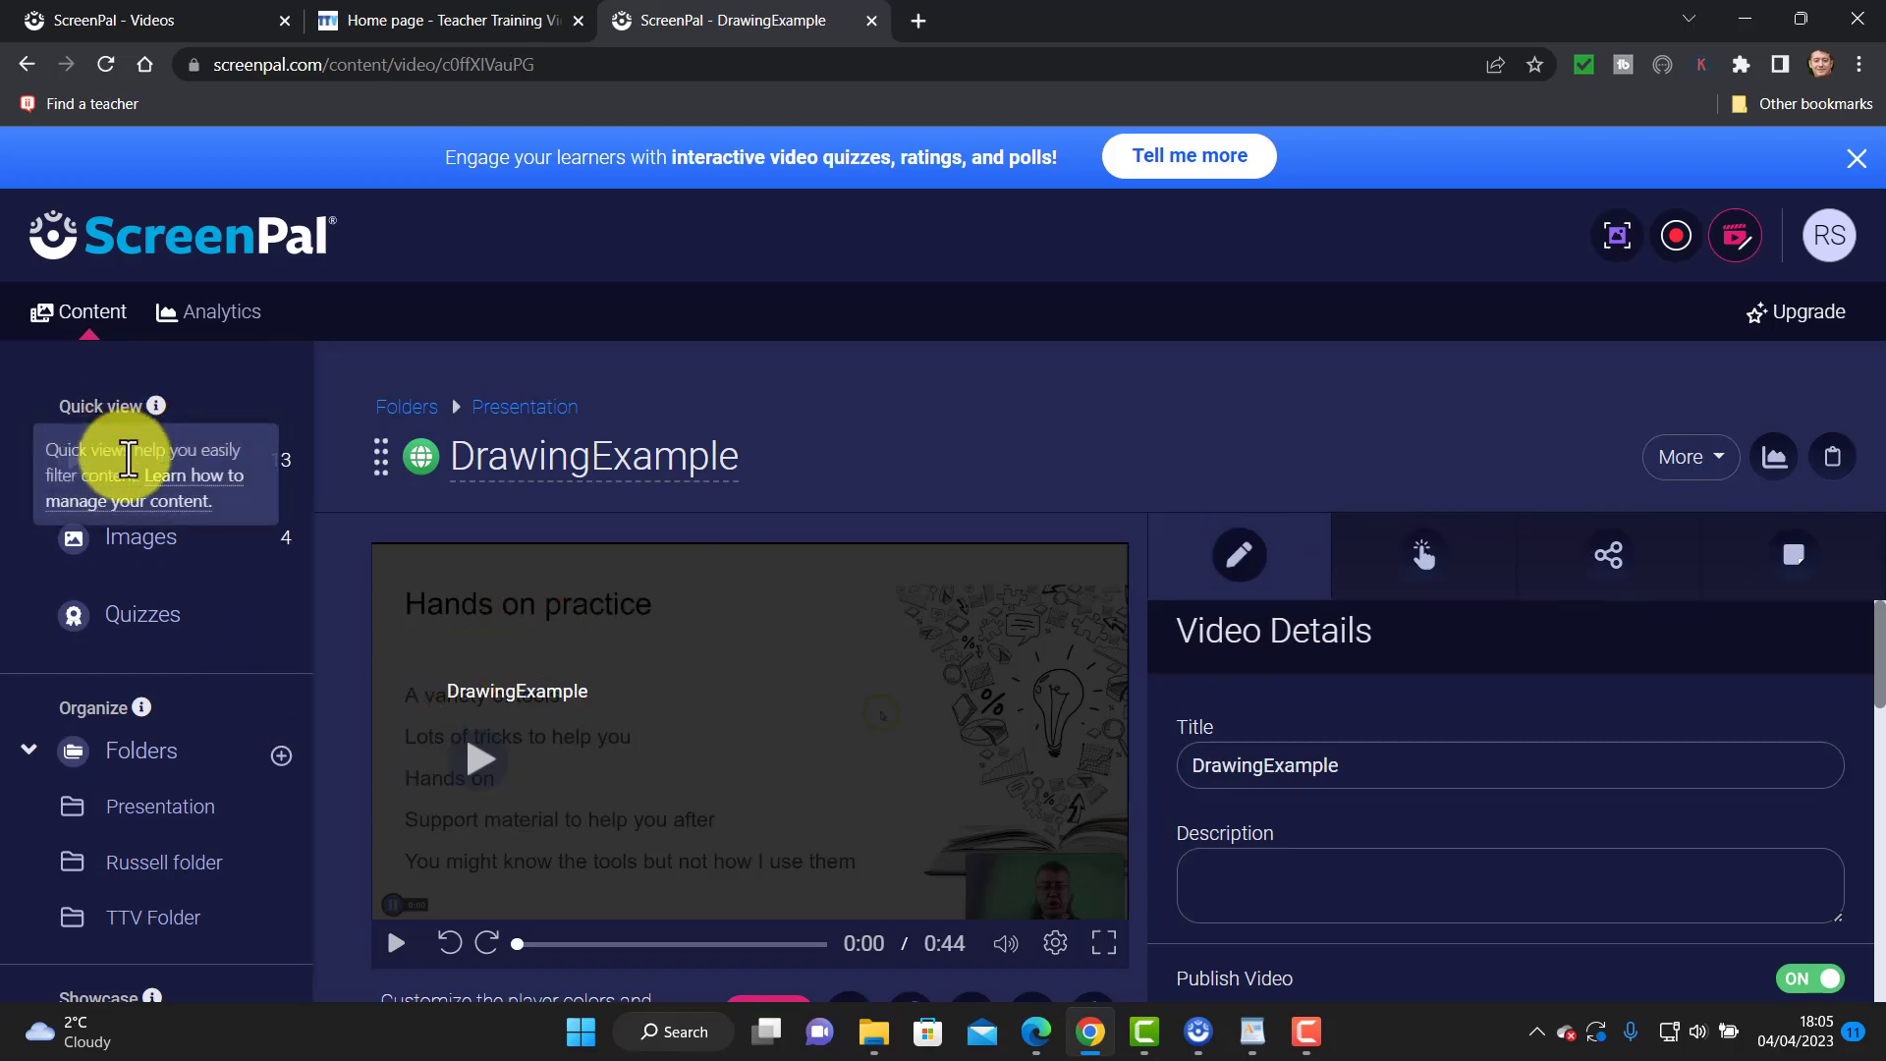
Return to the Videos library and open the details of the Mywebsite video to review its settings
{"action": "left_click", "coordinate": [153, 488]}
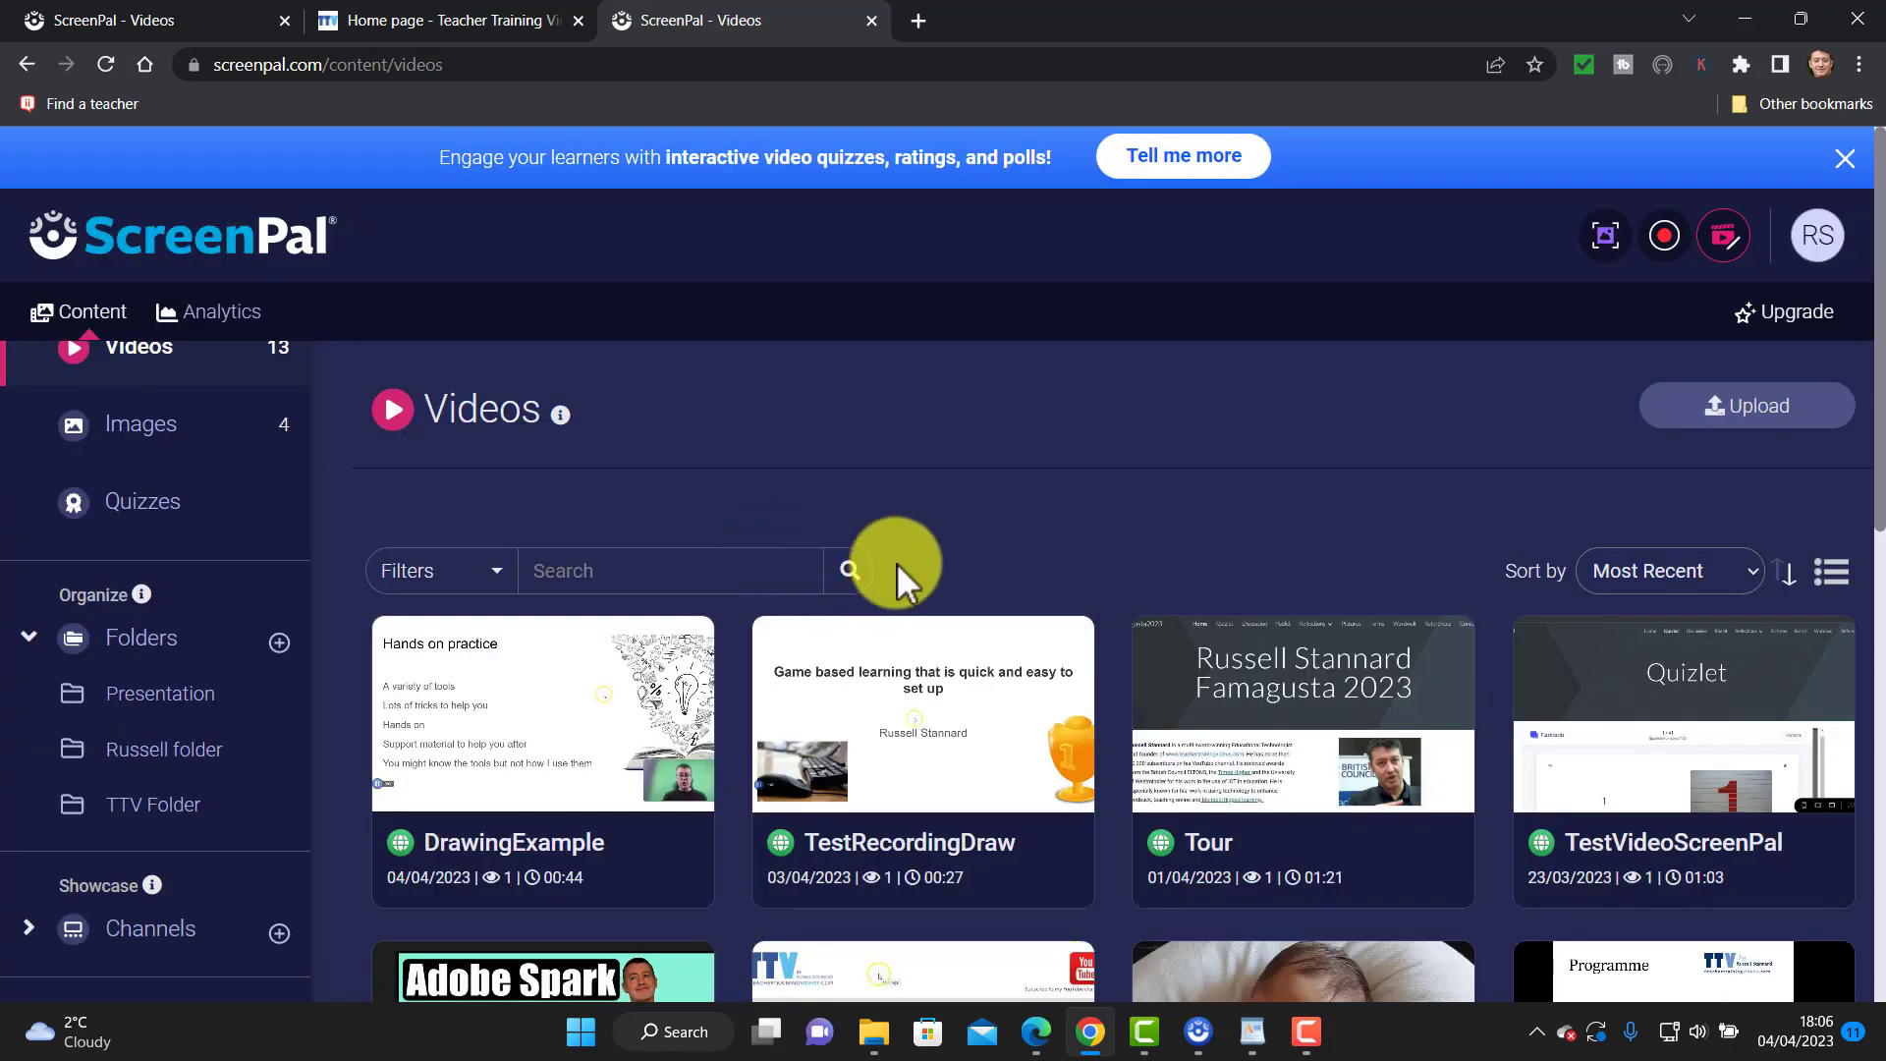
{"action": "scroll", "coordinate": [1878, 513], "scroll_direction": "down", "scroll_amount": 1}
{"action": "scroll", "coordinate": [1876, 513], "scroll_direction": "down", "scroll_amount": 3}
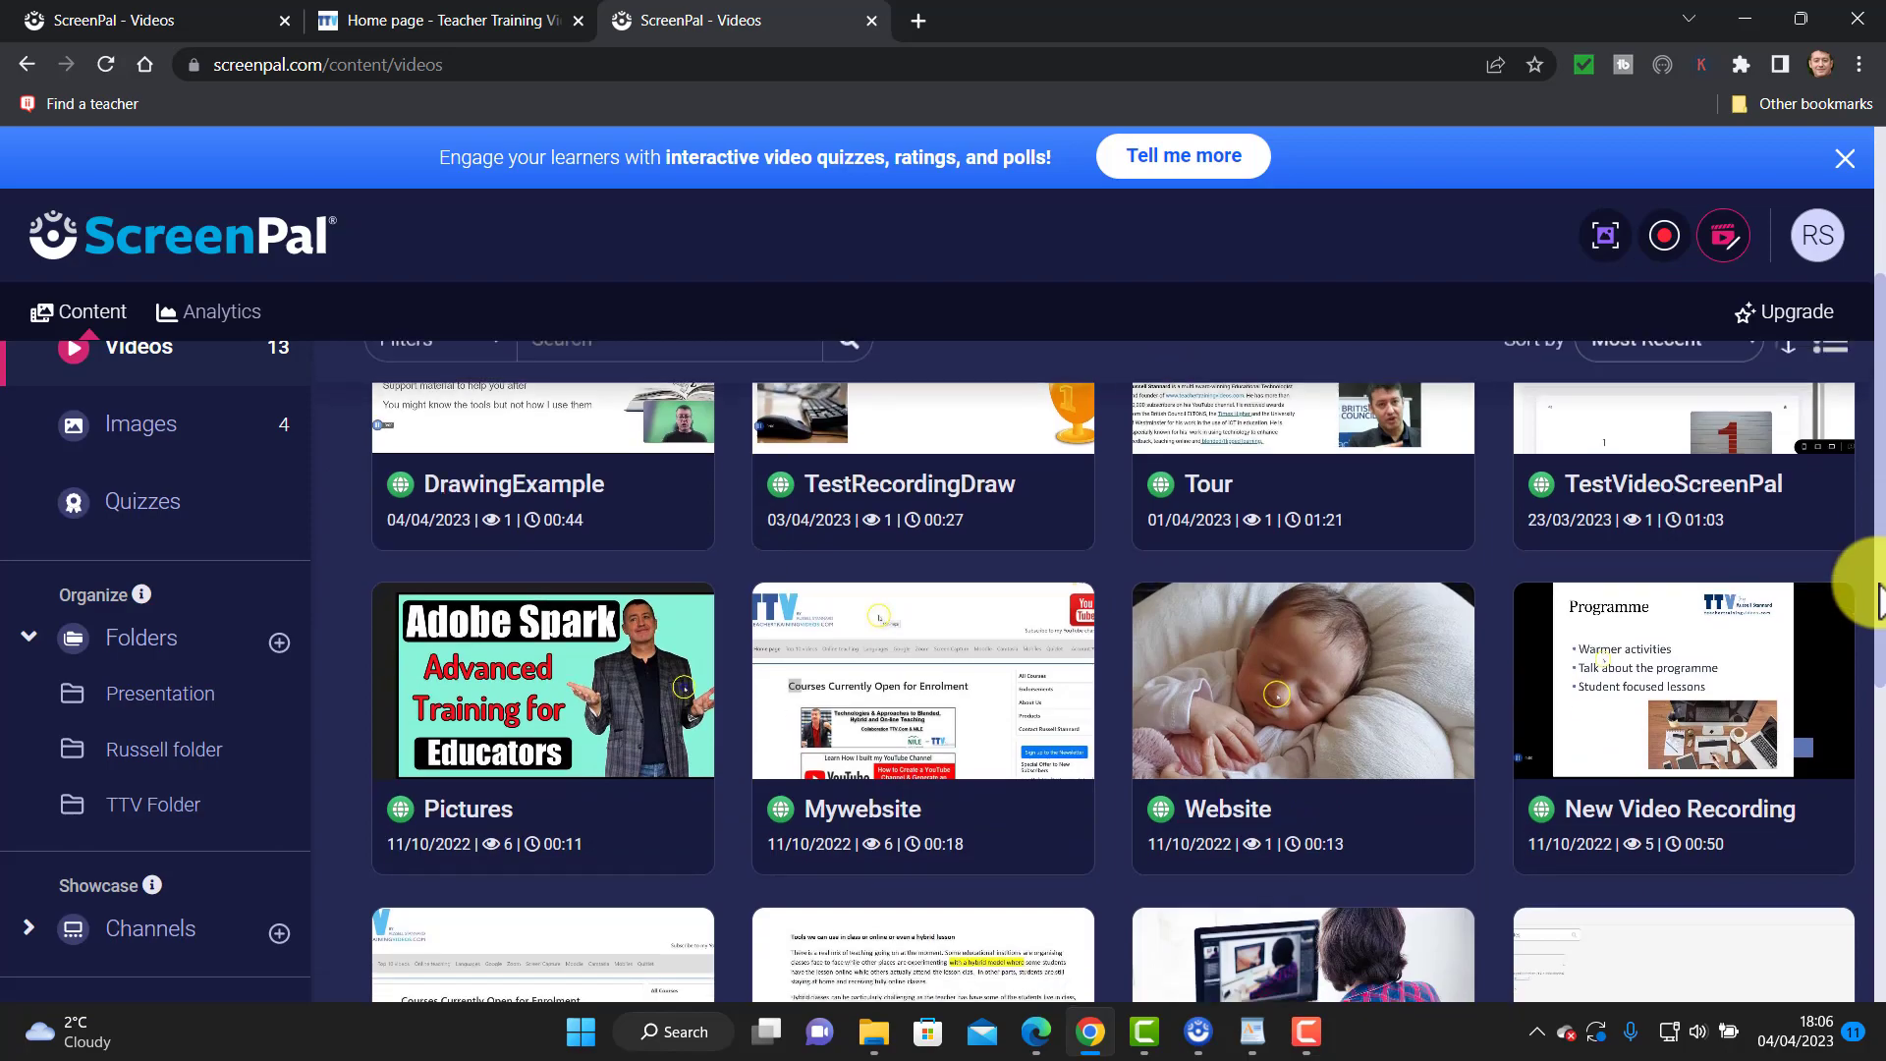
{"action": "mouse_move", "coordinate": [960, 632]}
{"action": "left_click", "coordinate": [1020, 694]}
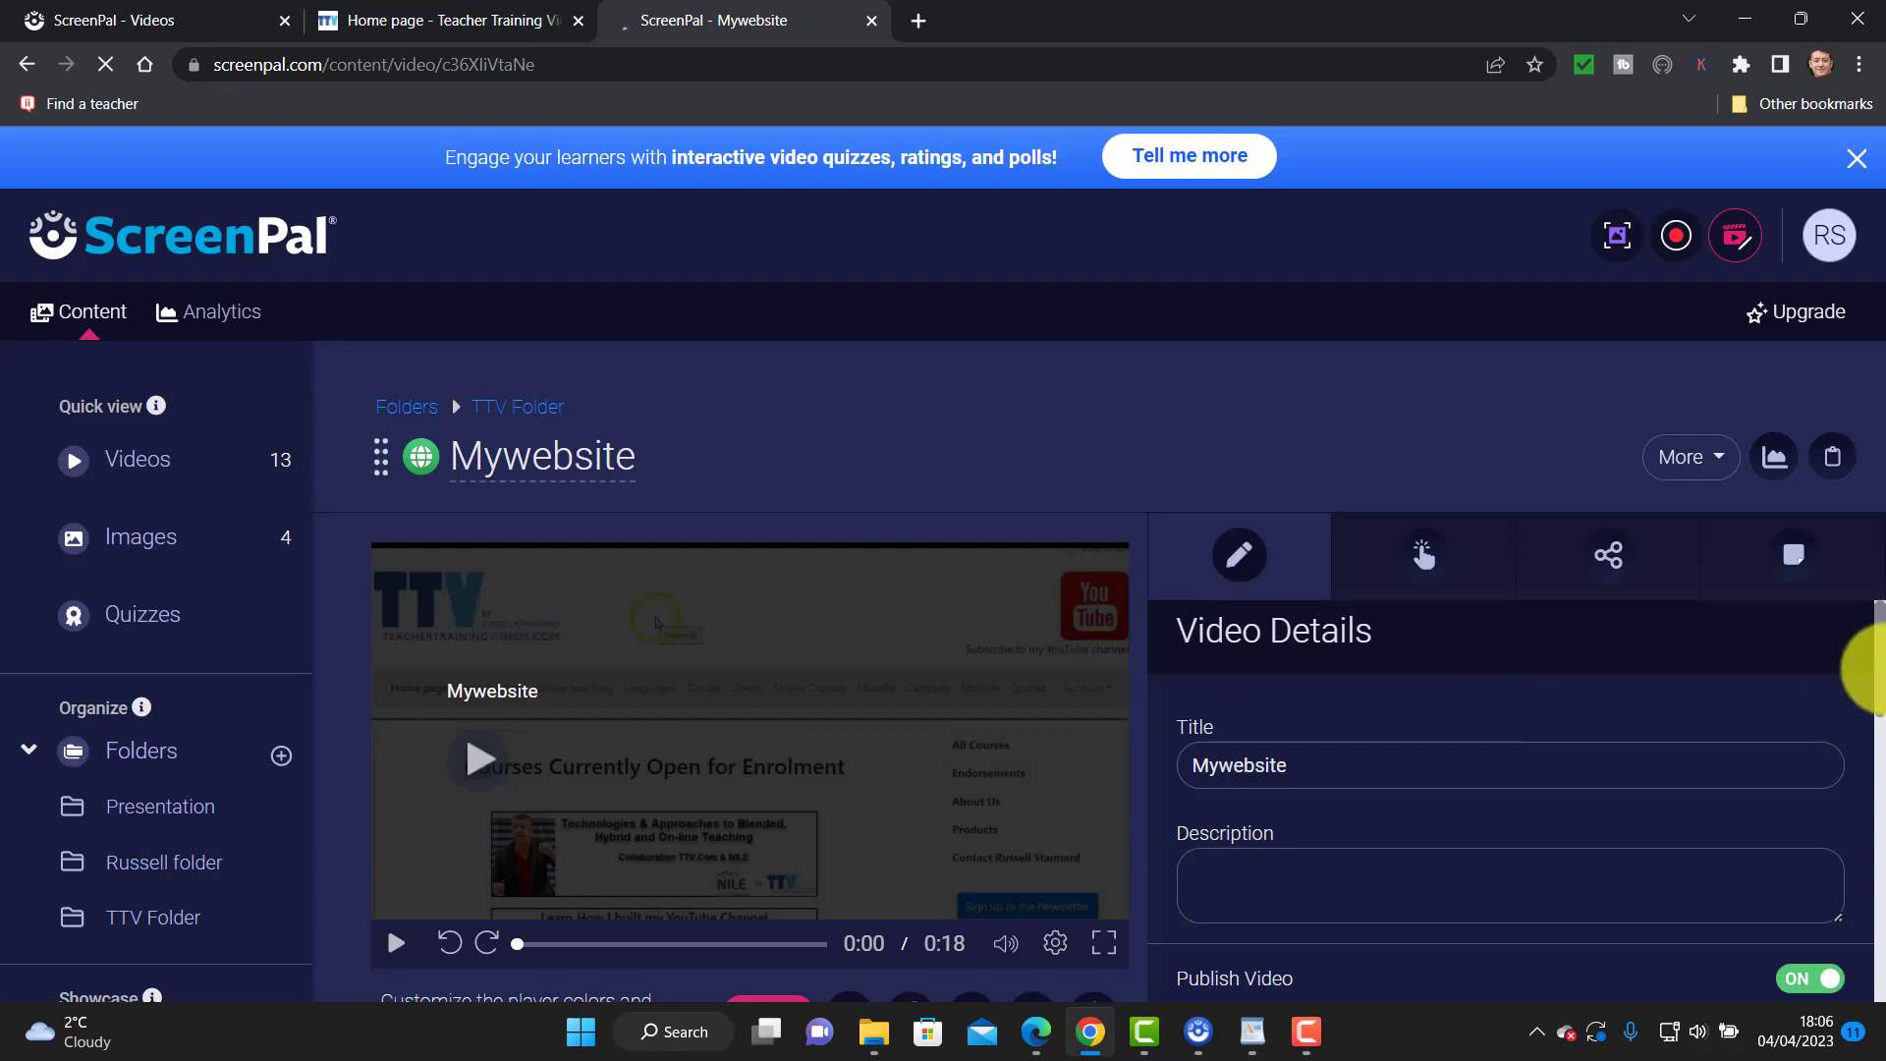
{"action": "left_click_drag", "start_coordinate": [1877, 661], "coordinate": [1874, 791]}
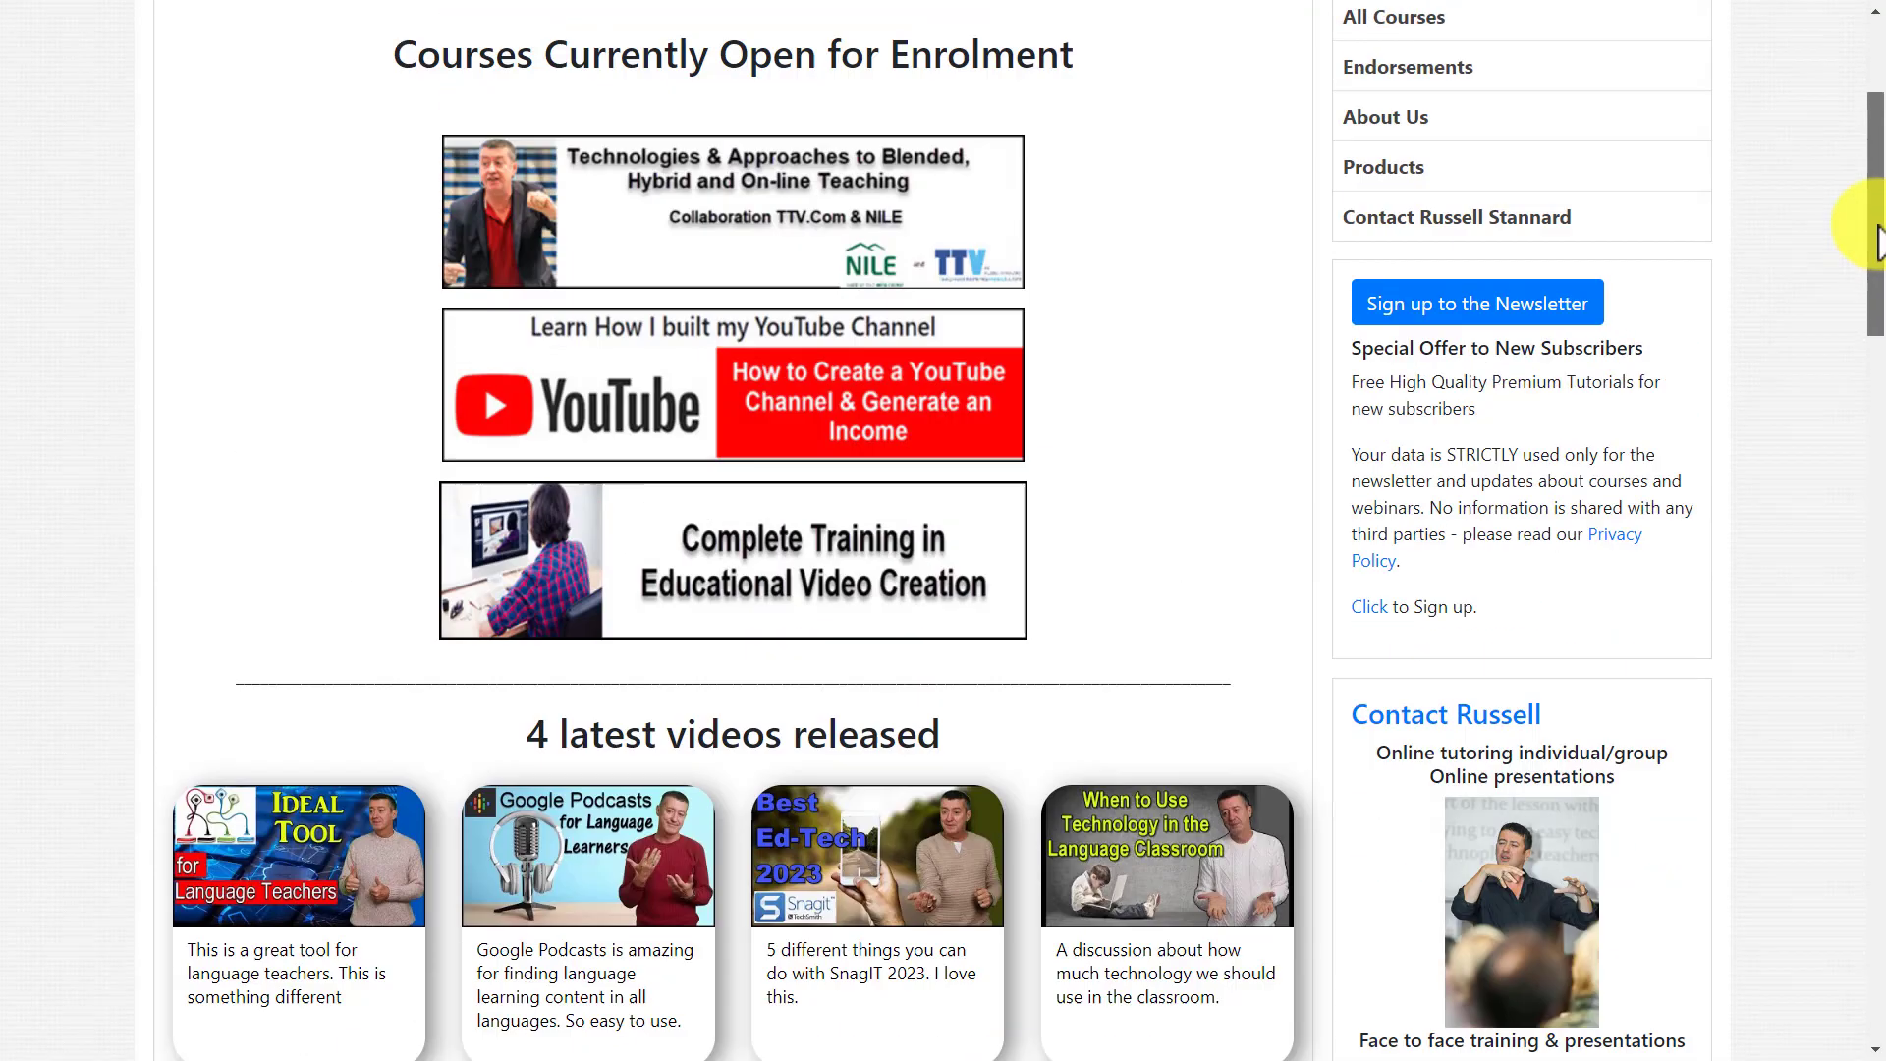